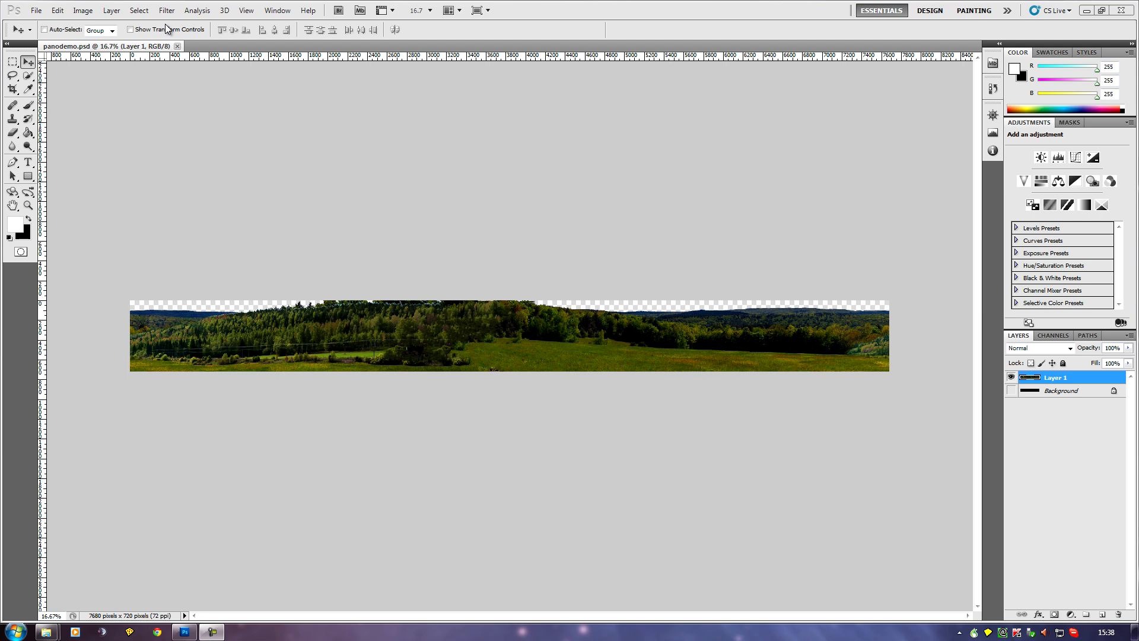
Step: Select the entire canvas, crop the image to that selection, and deselect it
click(142, 11)
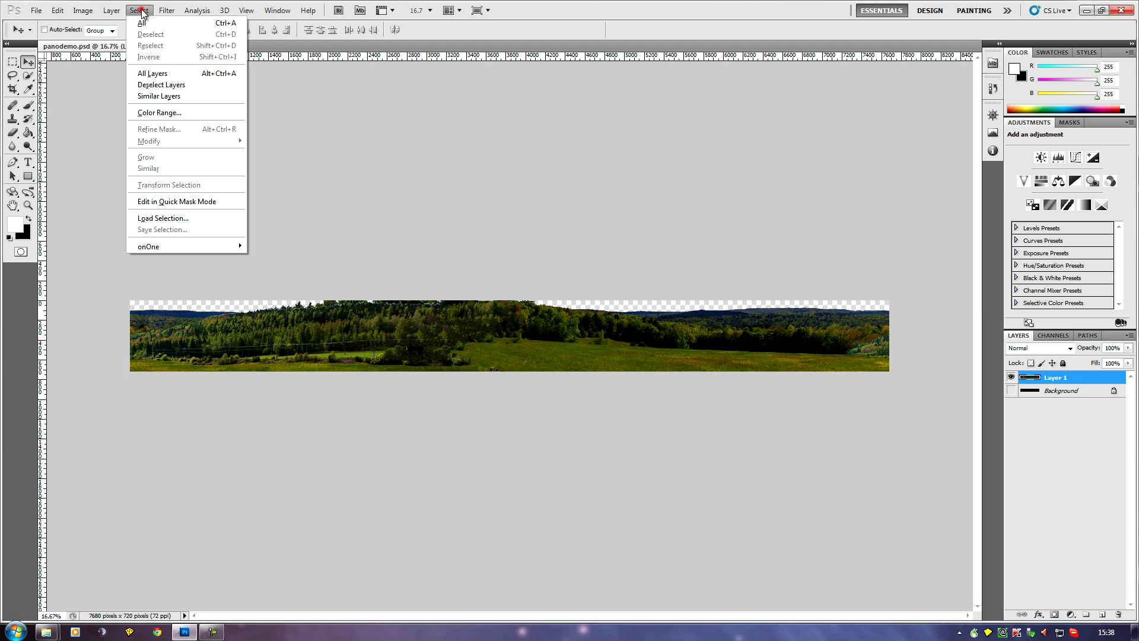
click(149, 23)
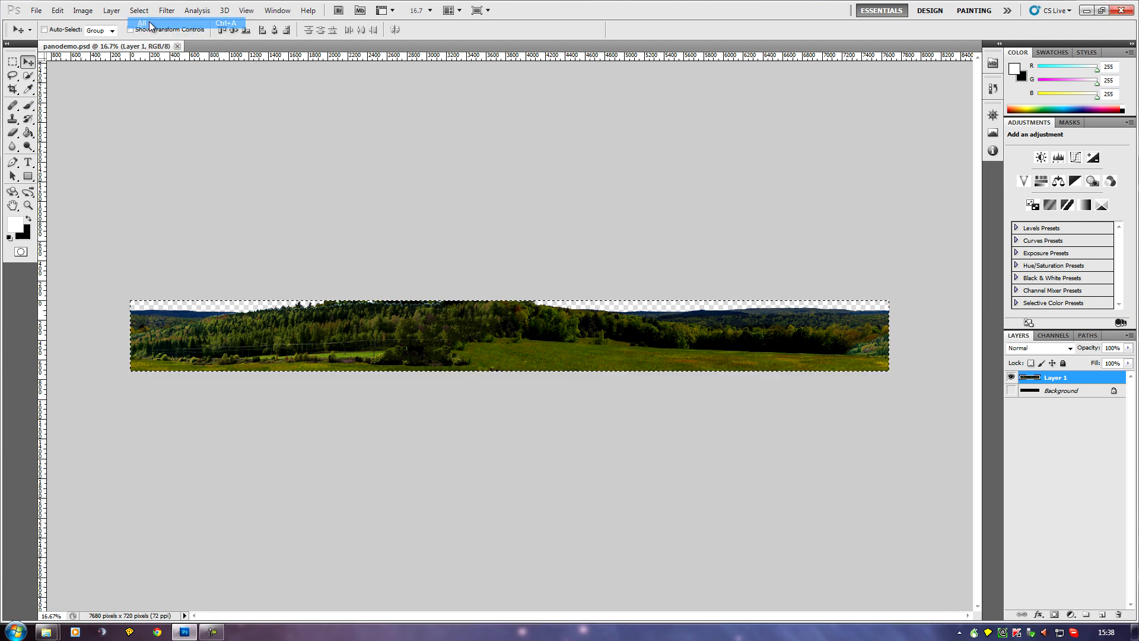
click(78, 11)
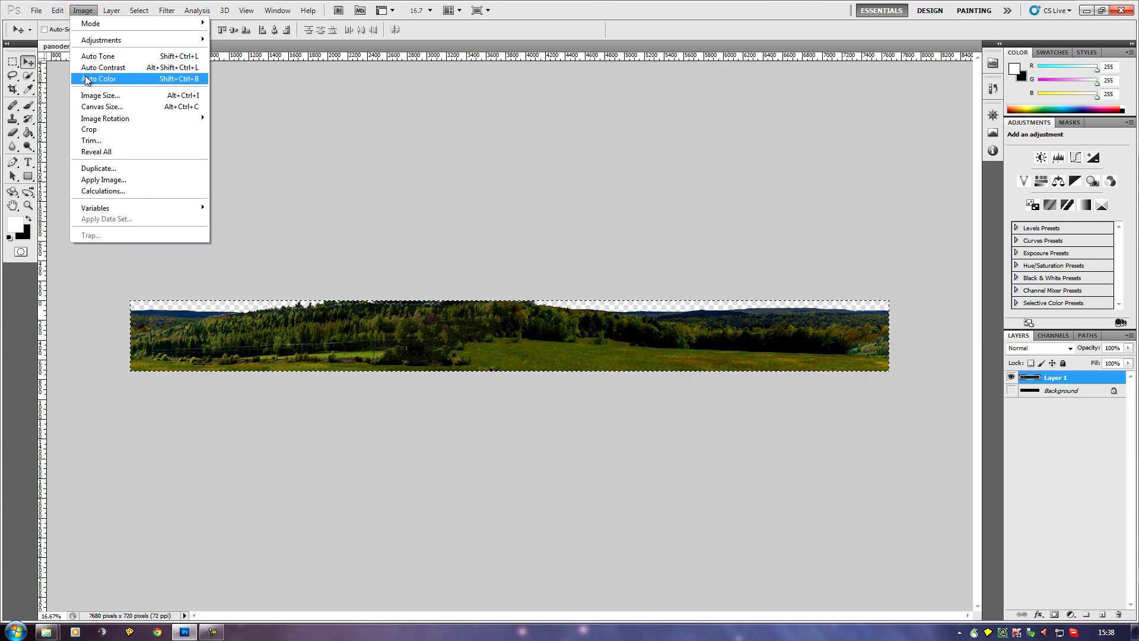
click(89, 129)
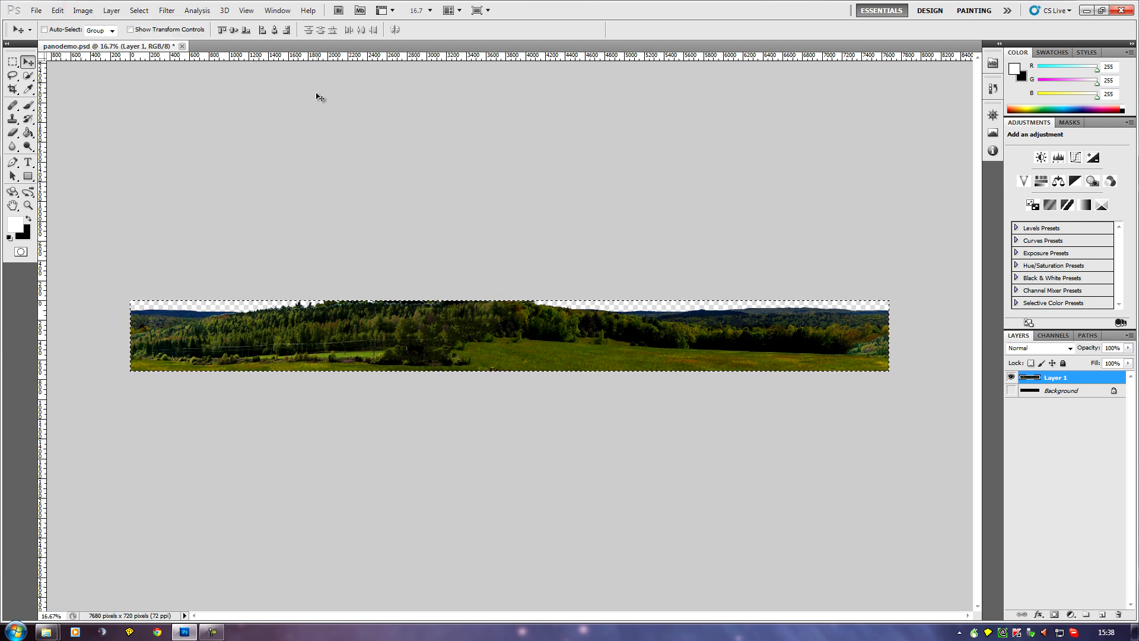
click(138, 11)
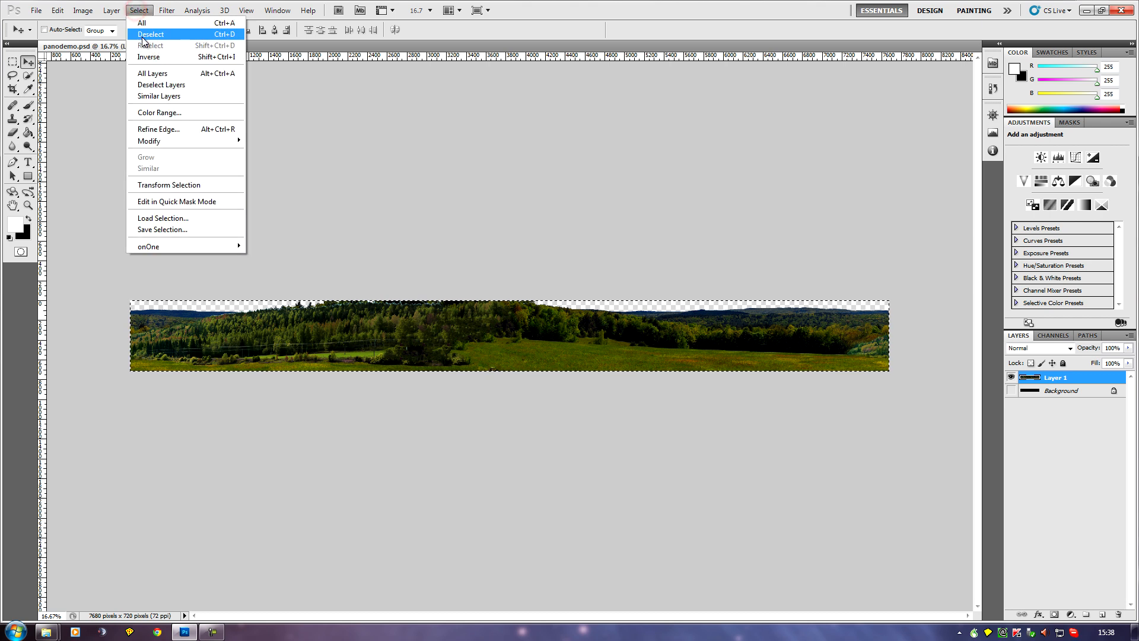
click(150, 34)
Step: Scale the panorama on Layer 1 to 50% width and 50% height, and move it into the canvas's lower-left corner
click(58, 12)
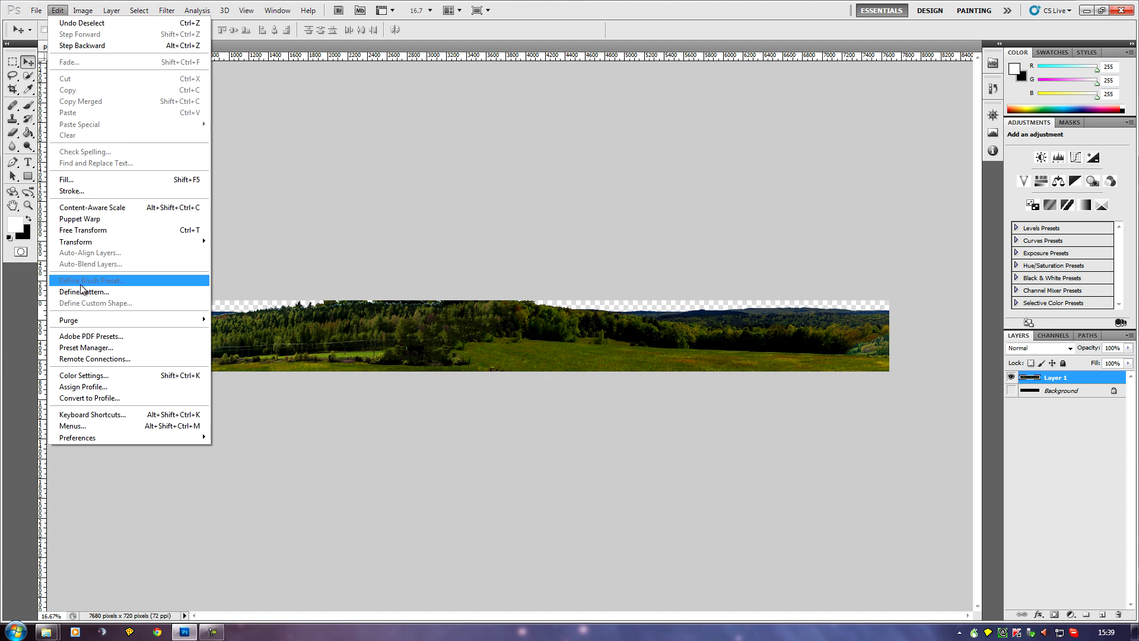
mouse_move(83, 244)
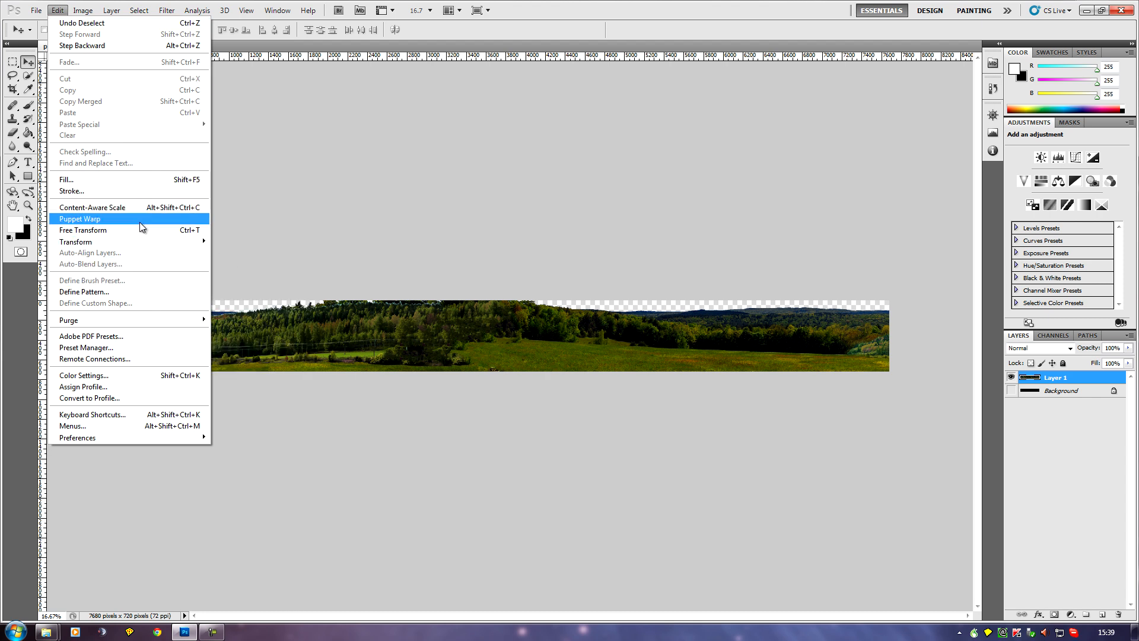
mouse_move(142, 243)
click(235, 259)
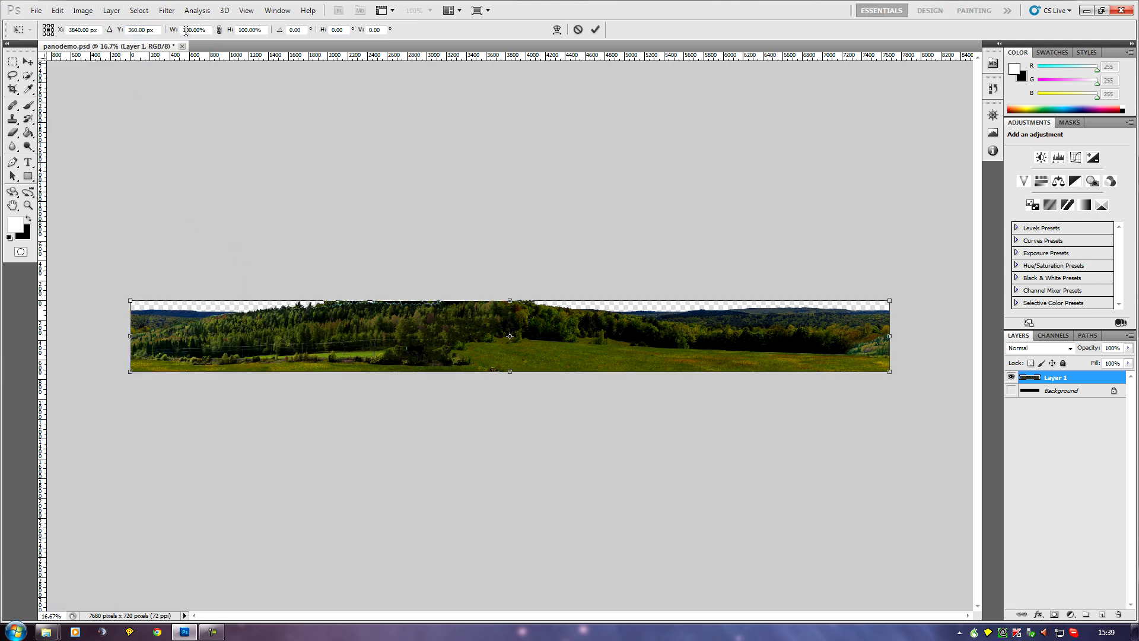
double_click(187, 29)
text(50)
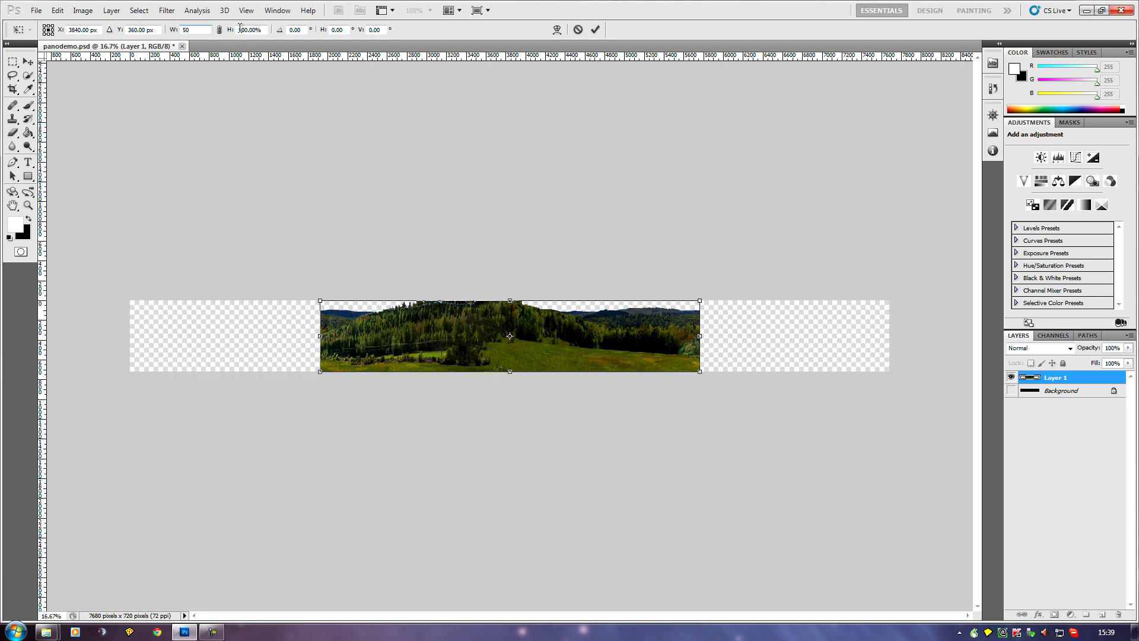
double_click(245, 29)
text(50)
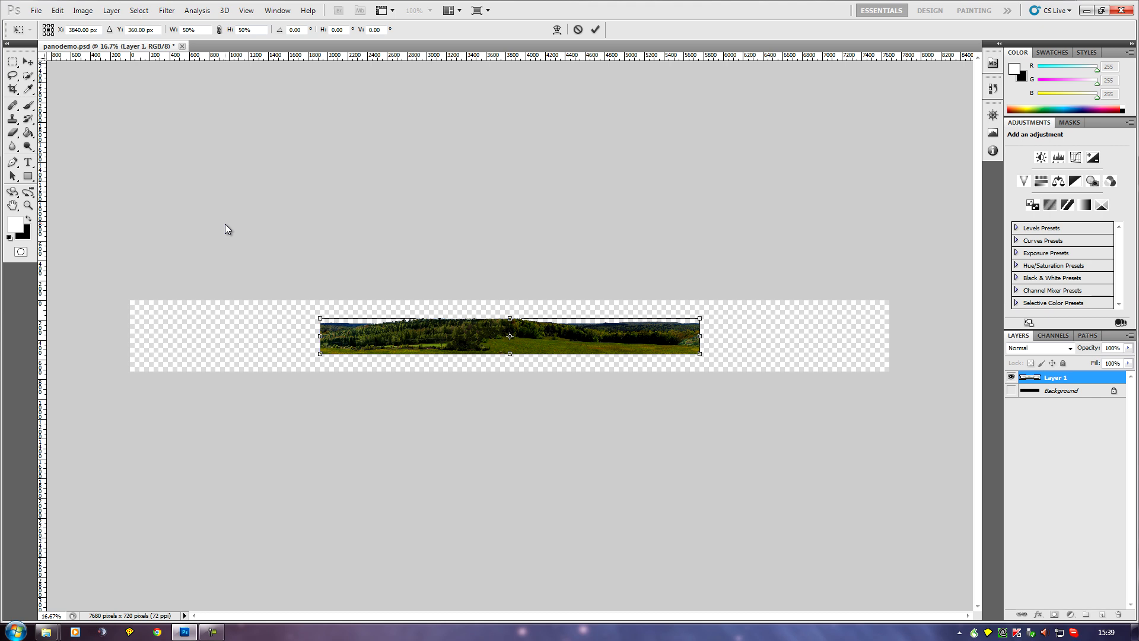
double_click(375, 341)
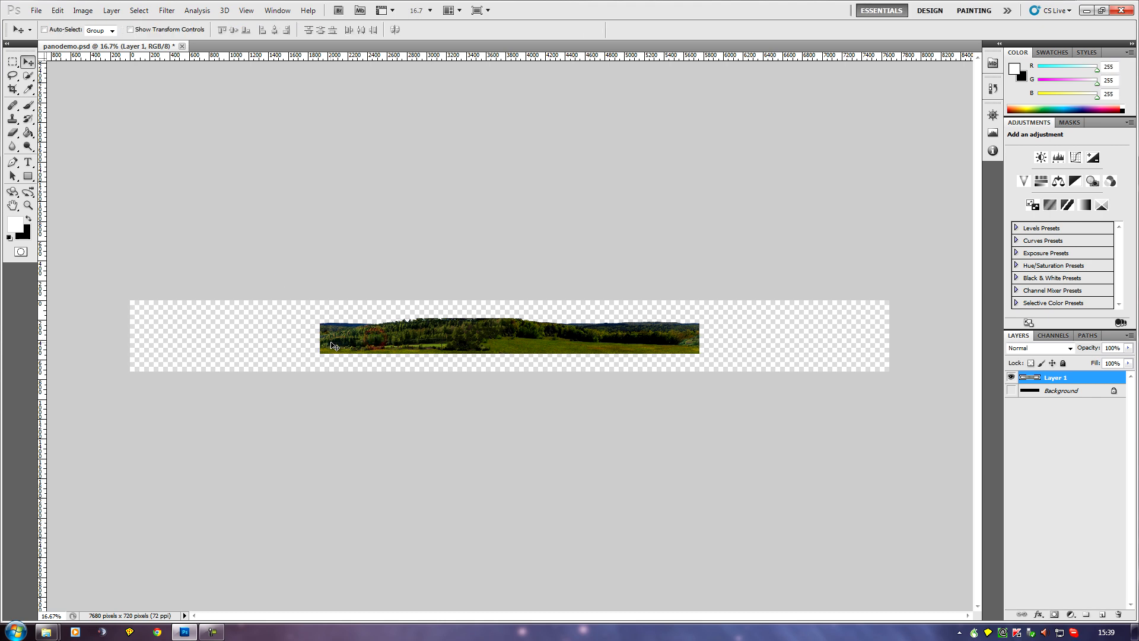
drag(374, 344, 183, 359)
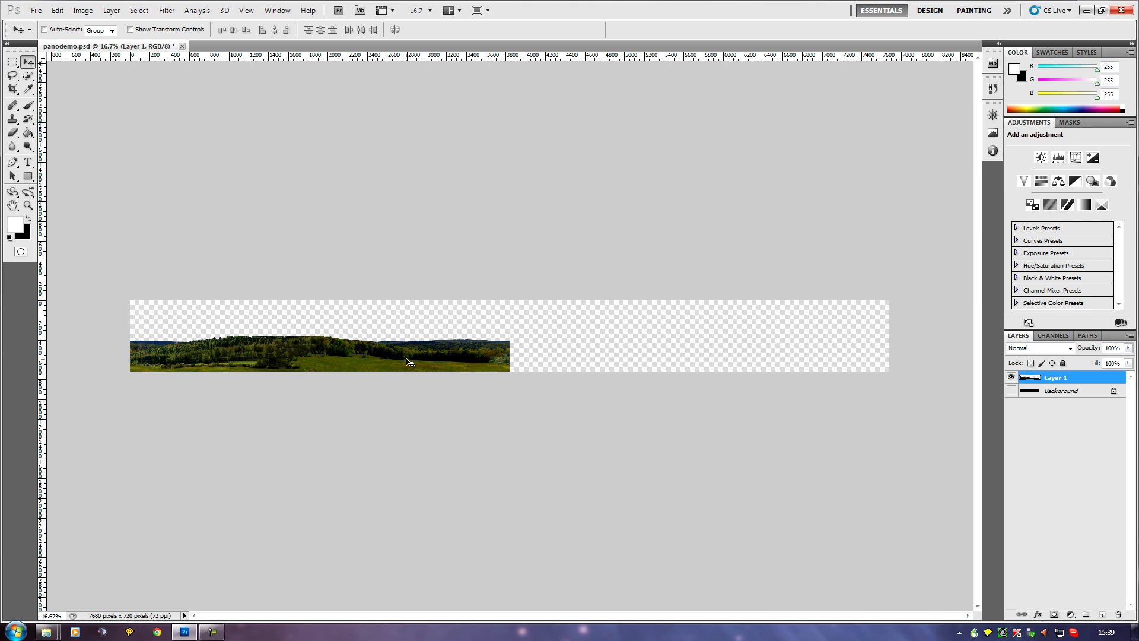
Step: Duplicate the scaled panorama into the right half of the canvas, aligned with the original, and merge the copy down into Layer 1
drag(349, 359, 731, 358)
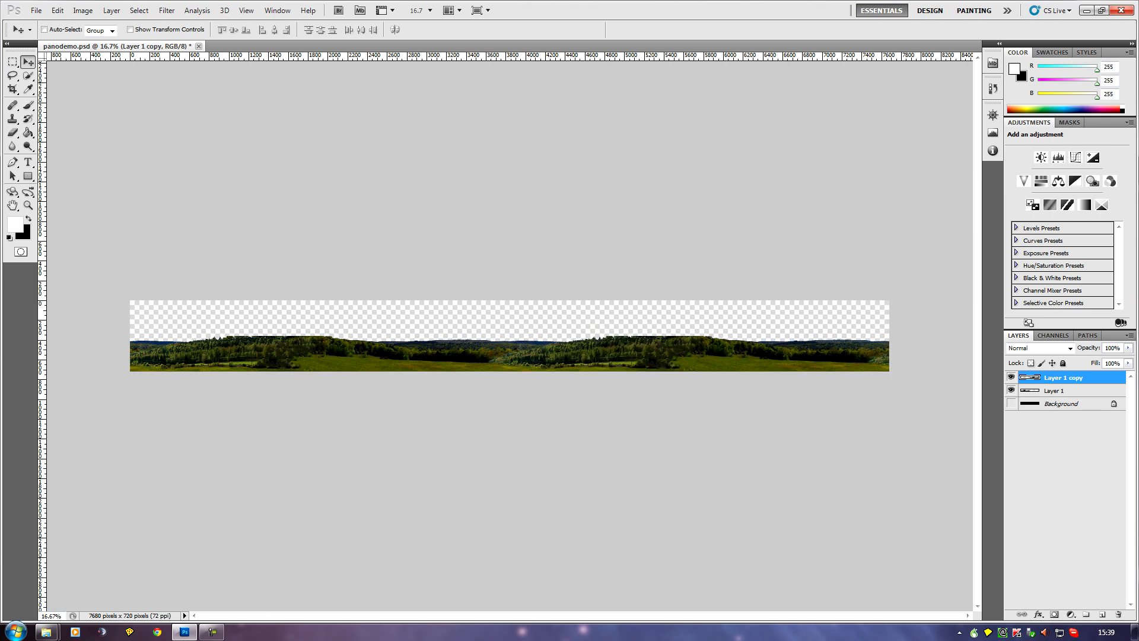
right_click(1067, 377)
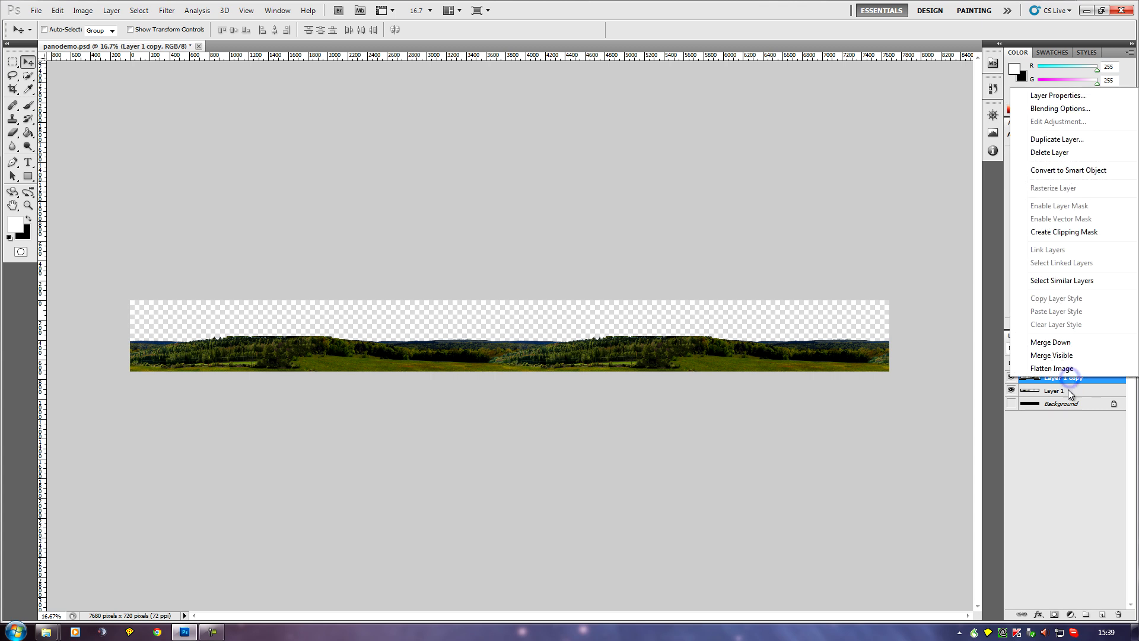
click(1045, 342)
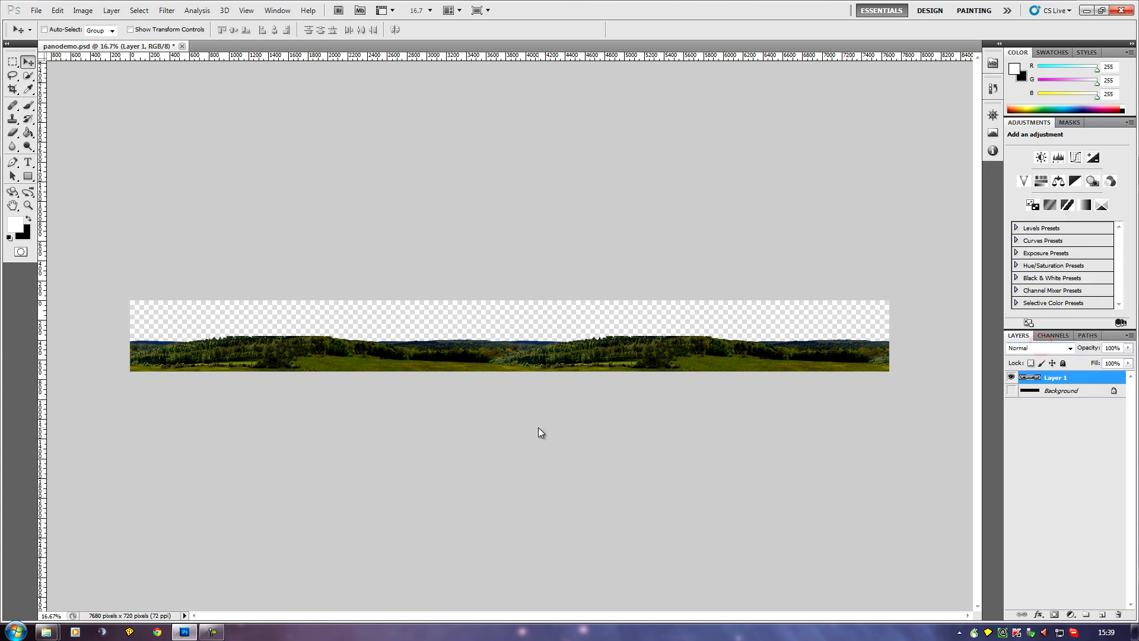
Step: Examine the merged panorama as a whole and inspect the cut-out edge along its horizon up close
key(ctrl+minus)
scroll(479, 443, up, 5)
scroll(480, 444, down, 3)
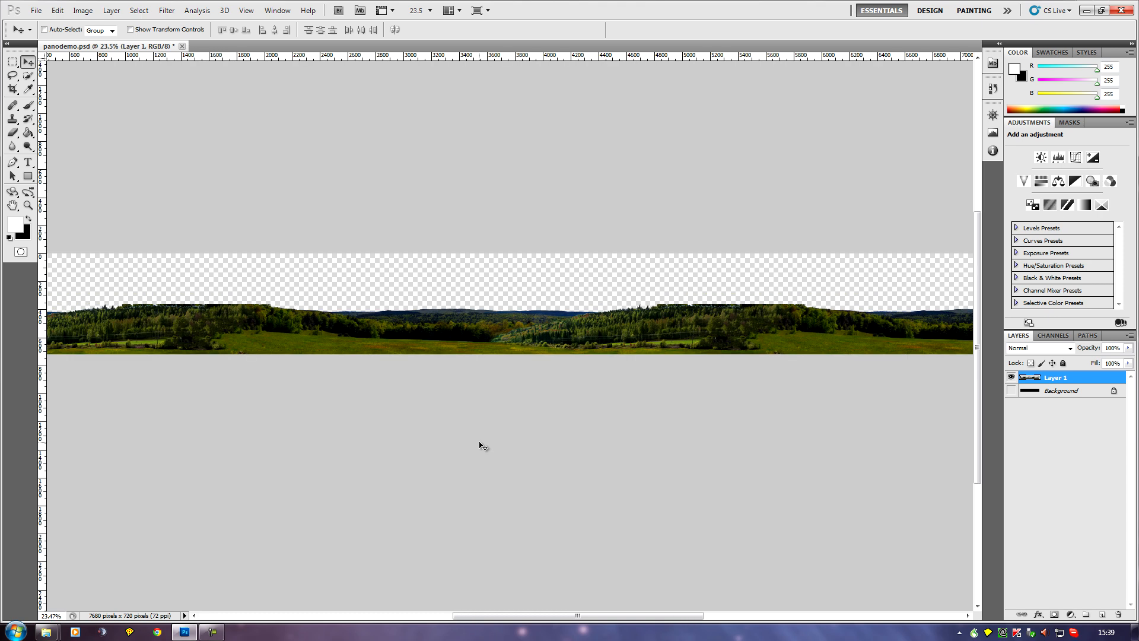
scroll(195, 409, down, 1)
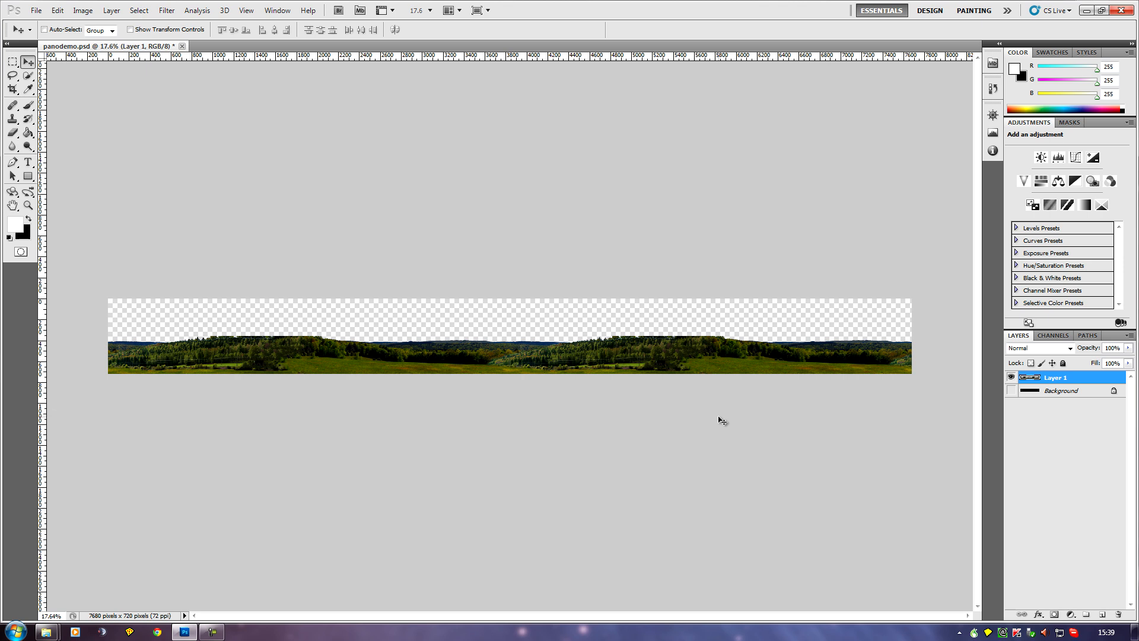
scroll(721, 420, up, 2)
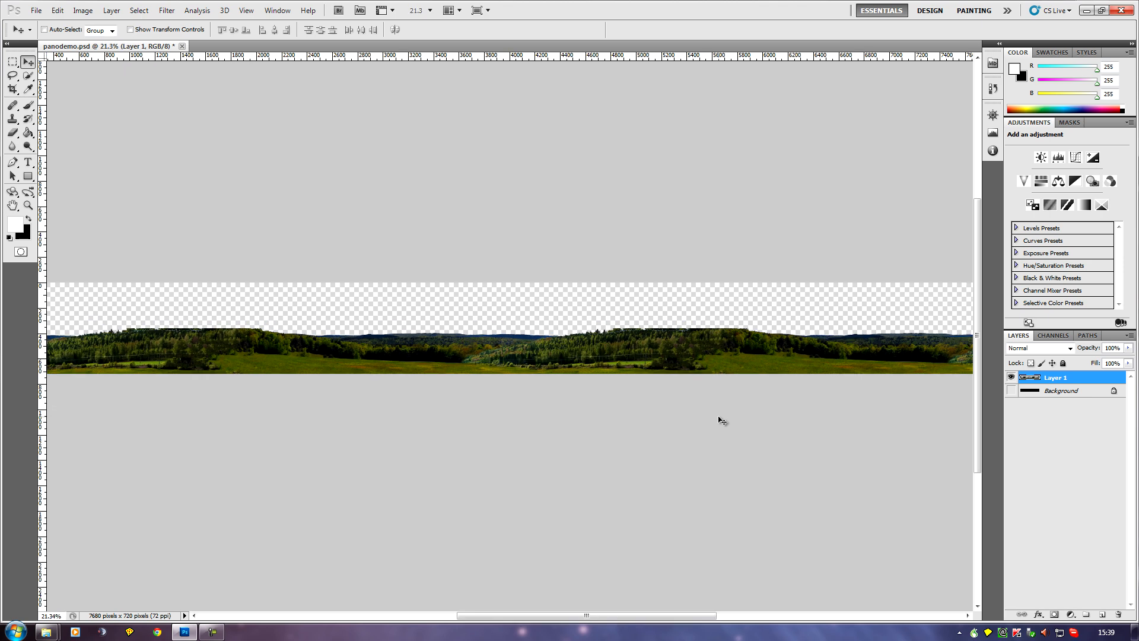
scroll(721, 420, down, 4)
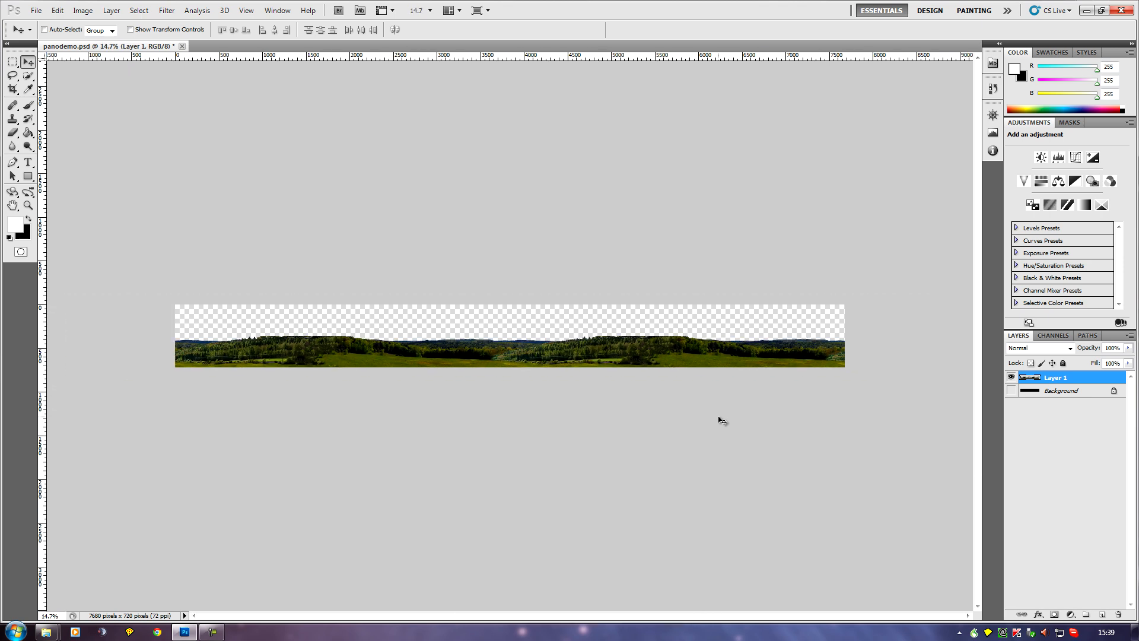
scroll(721, 420, up, 2)
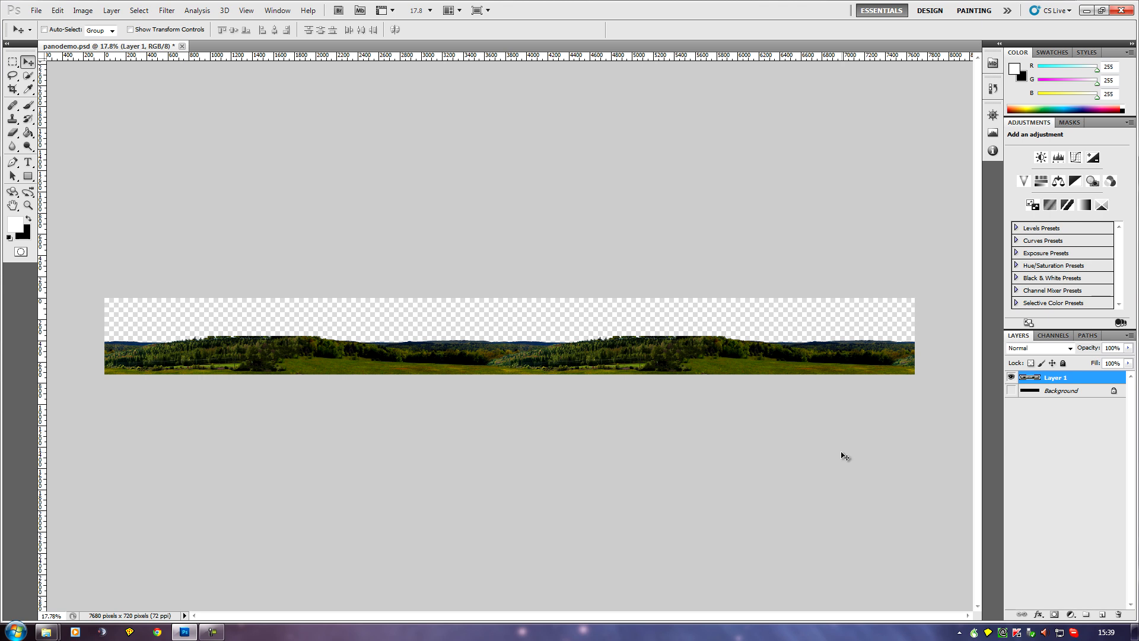
scroll(842, 456, up, 4)
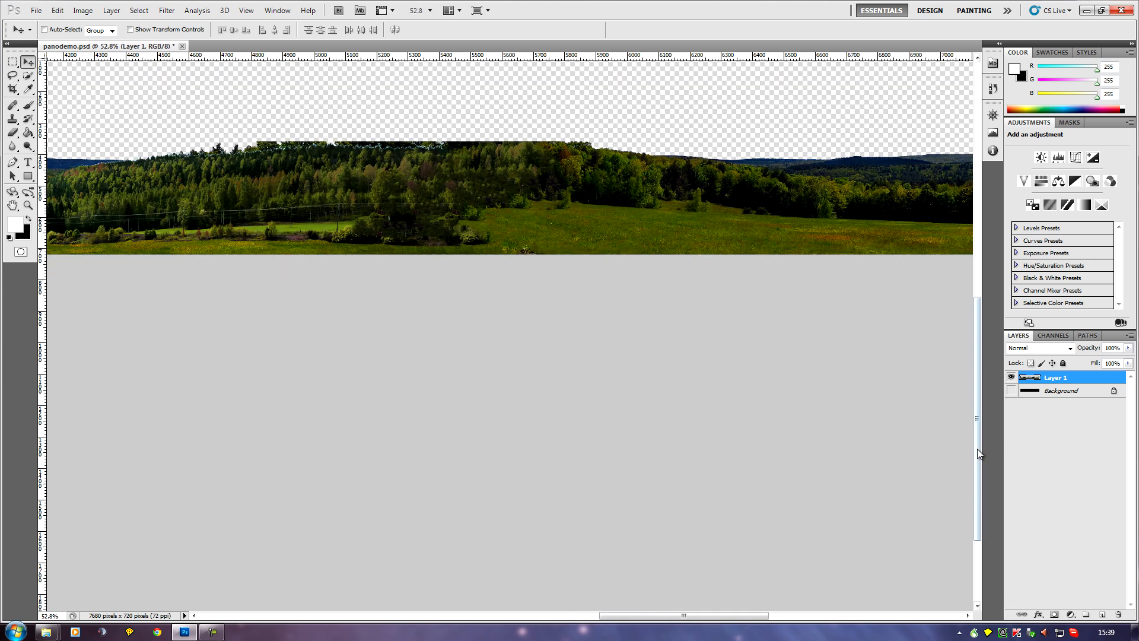
drag(978, 426, 955, 344)
scroll(824, 433, up, 4)
scroll(979, 427, up, 4)
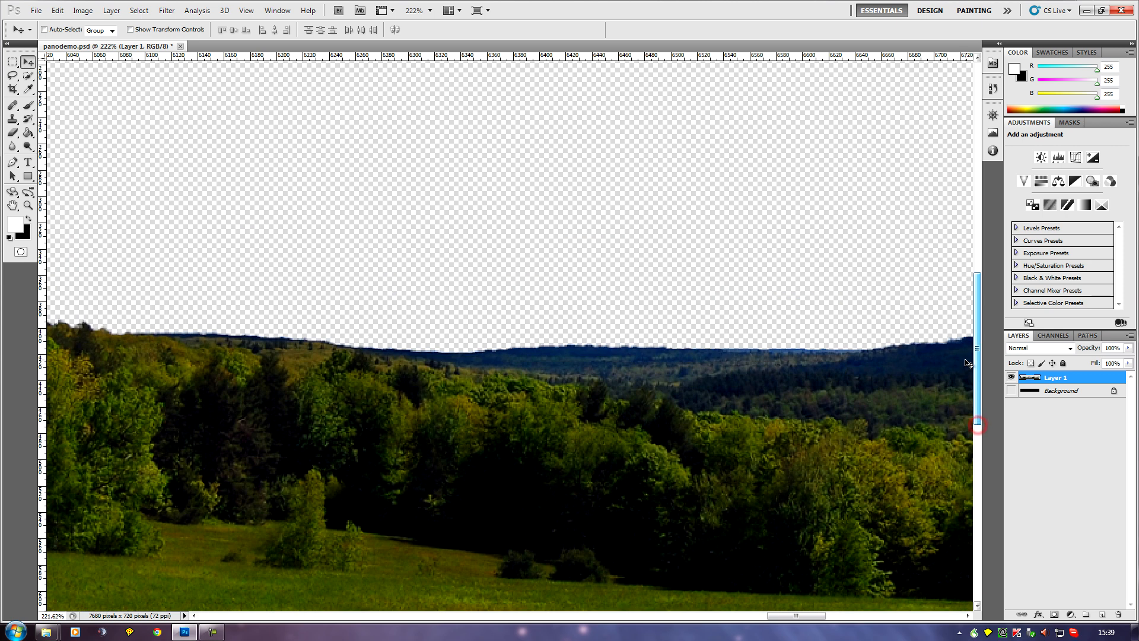
scroll(833, 387, up, 5)
scroll(833, 387, down, 2)
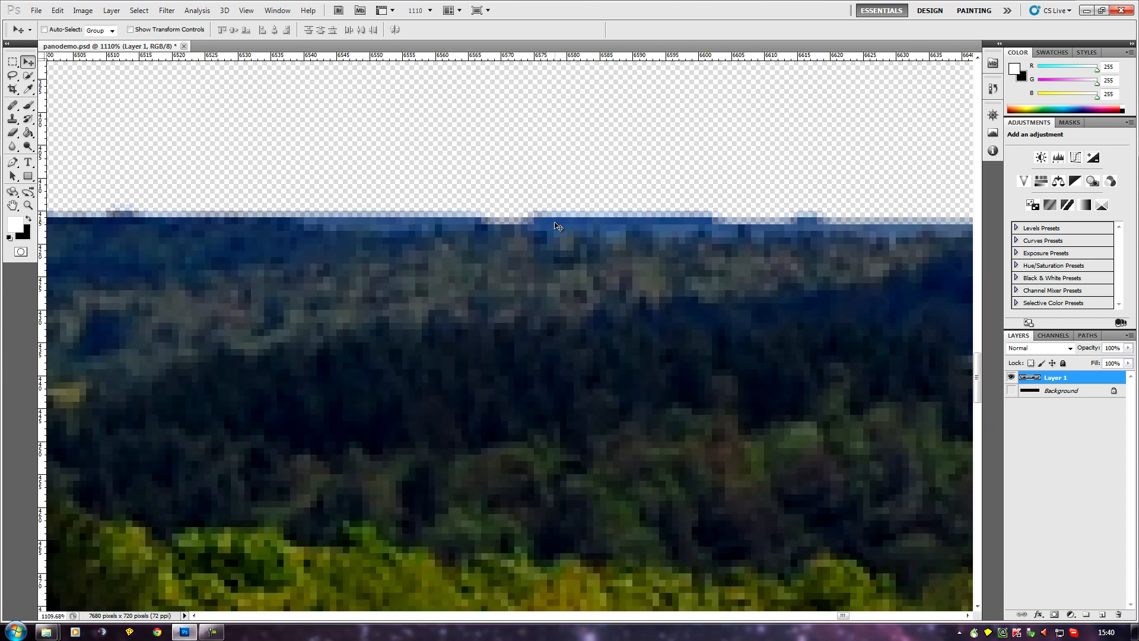
scroll(920, 514, down, 1)
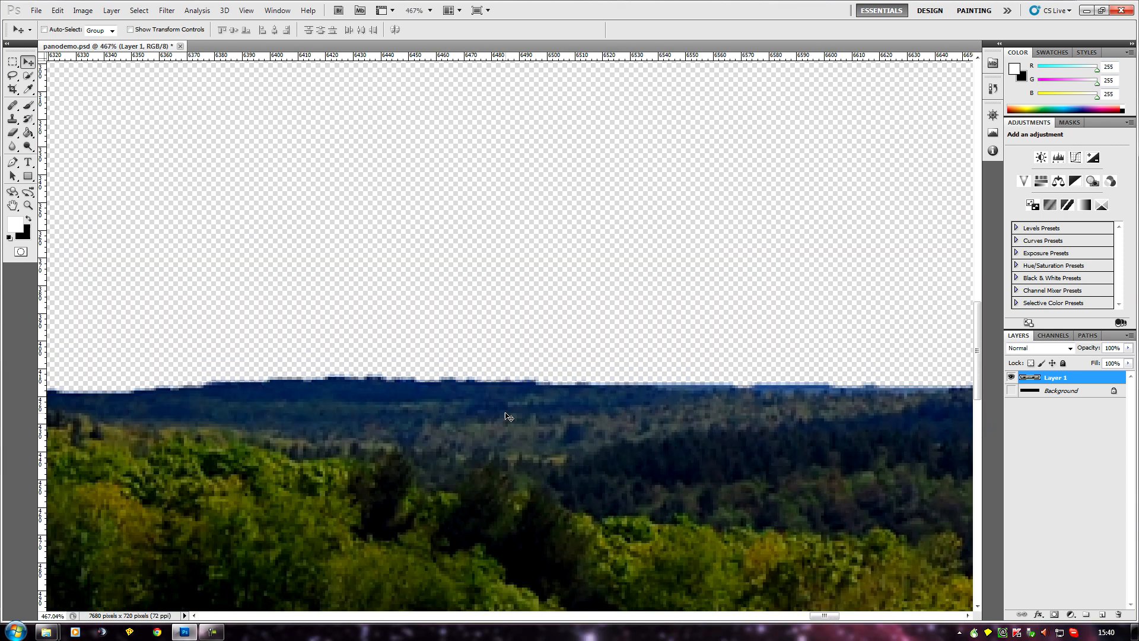
scroll(620, 408, down, 3)
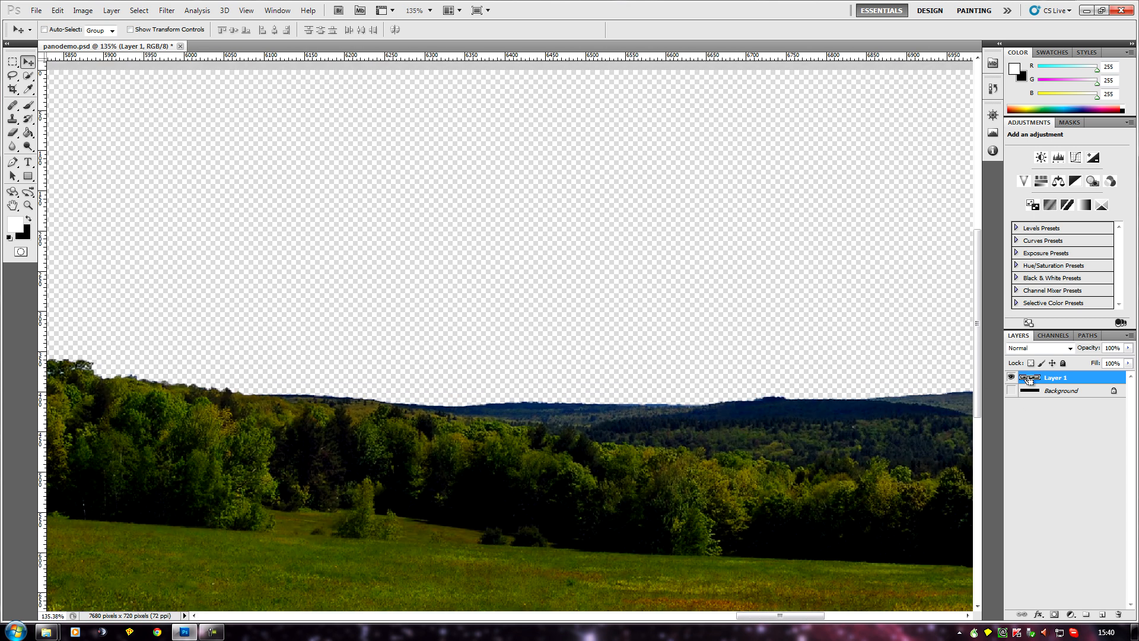
Step: Load the outline of Layer 1 as a selection and switch to Quick Mask mode
ctrl+click(1031, 382)
scroll(678, 423, down, 2)
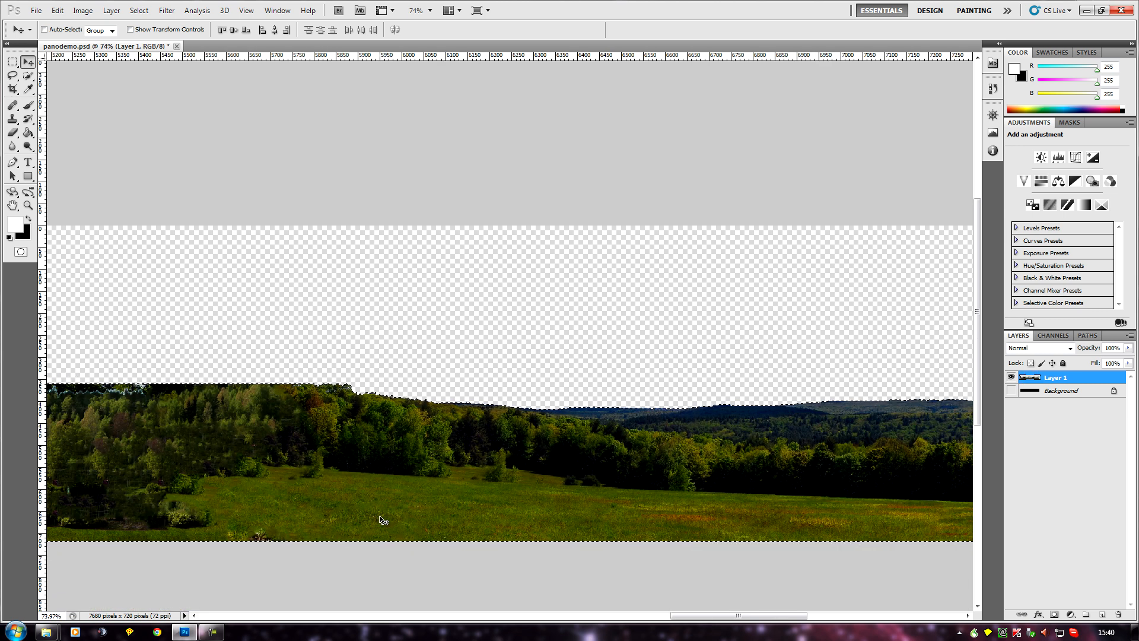
scroll(498, 515, up, 1)
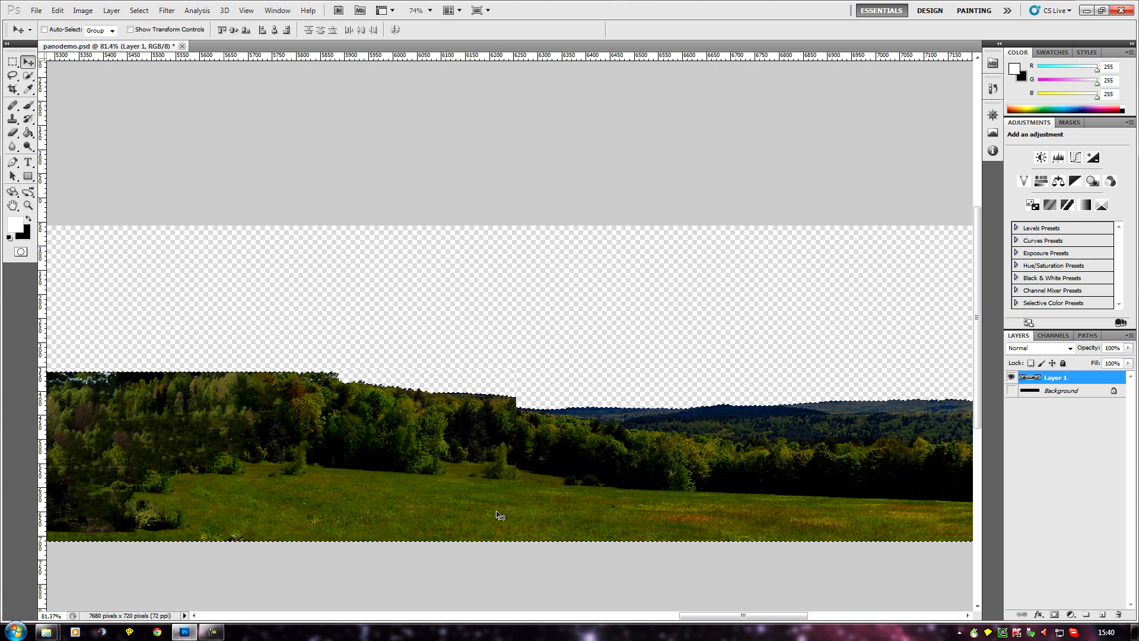
scroll(497, 513, up, 6)
scroll(495, 512, down, 5)
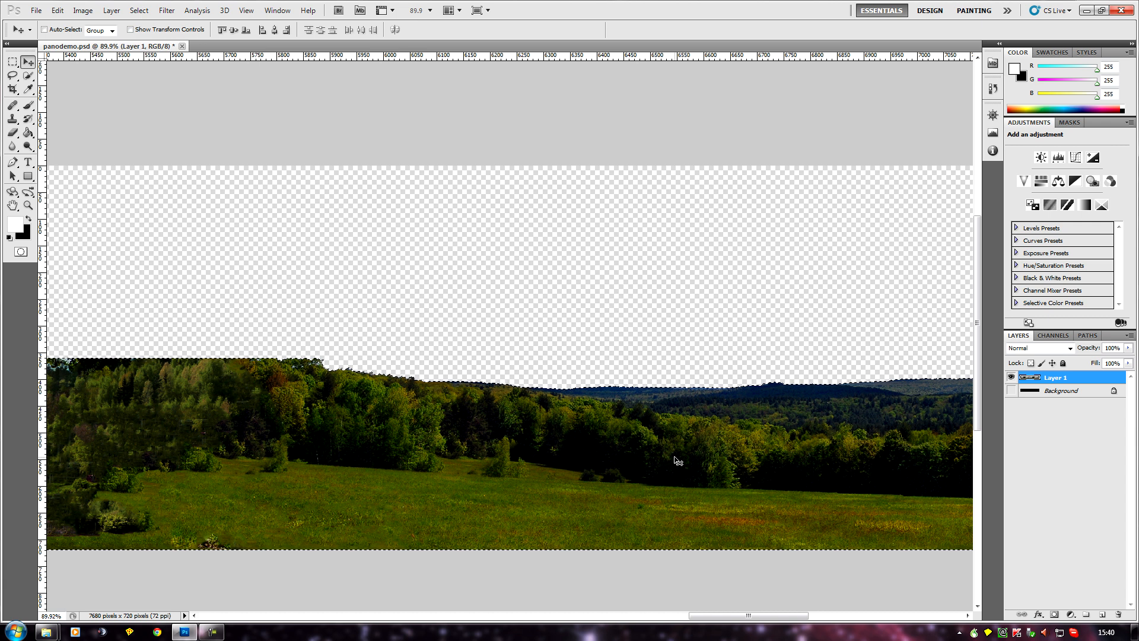
scroll(678, 469, down, 6)
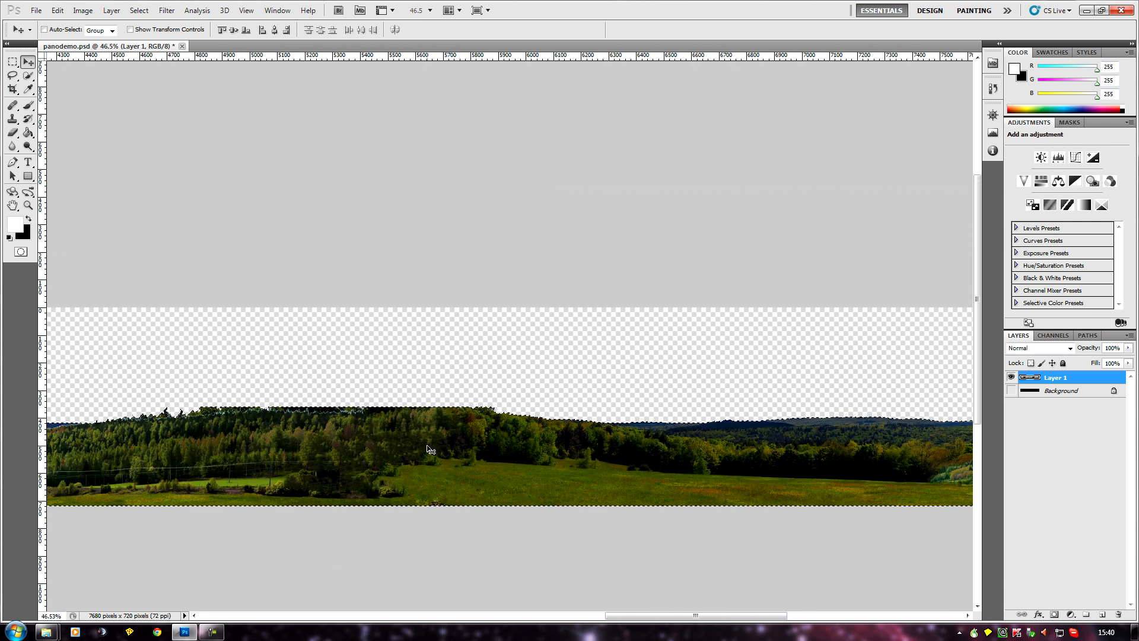
scroll(302, 498, down, 3)
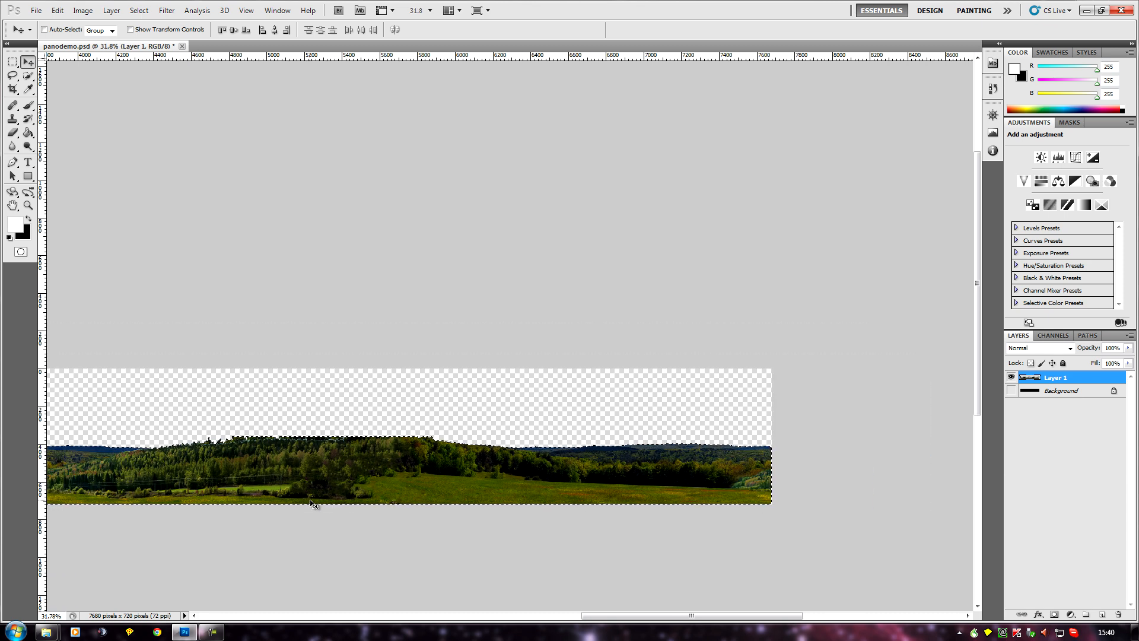
scroll(306, 503, up, 10)
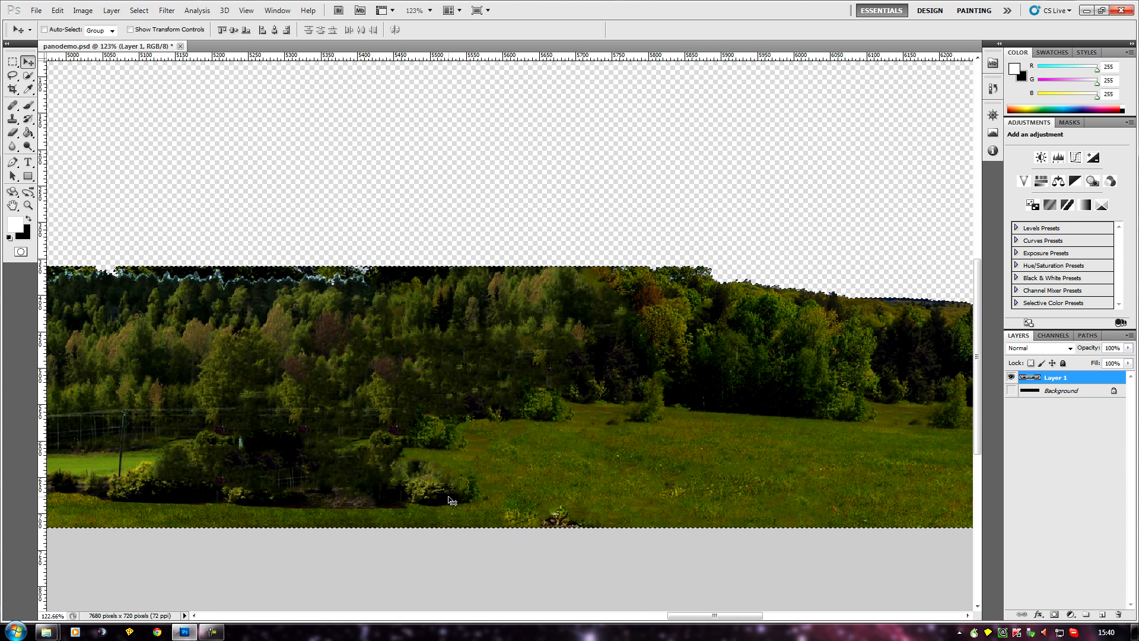
scroll(452, 500, down, 4)
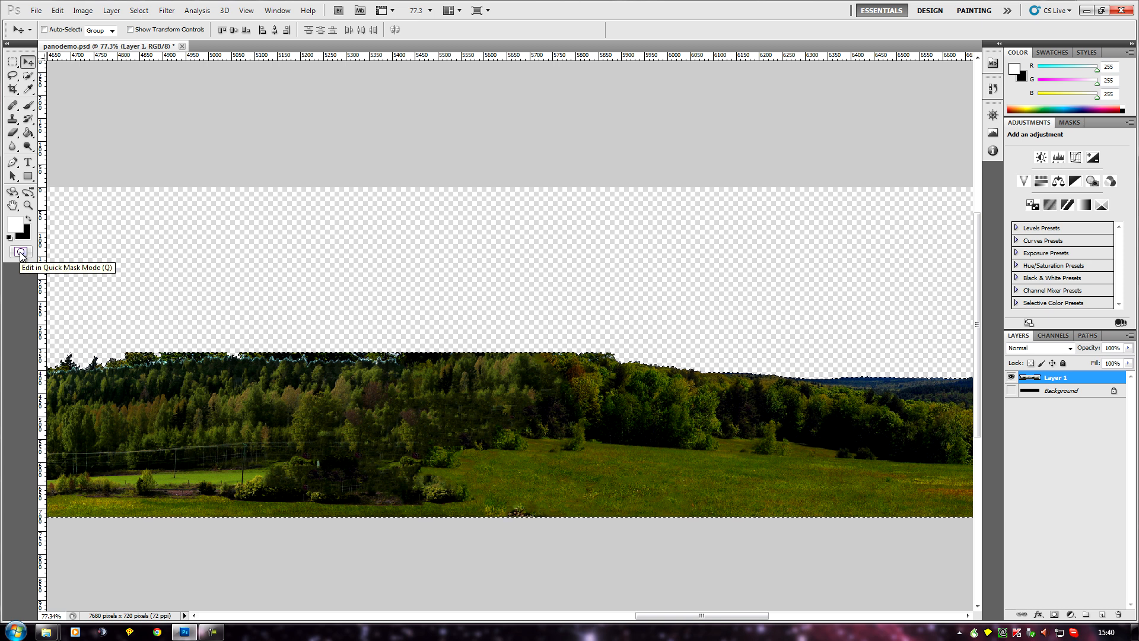
click(21, 252)
Step: Apply a Threshold adjustment with a roughly mid-range level to the quick mask to make its horizon edge hard
scroll(170, 389, up, 2)
scroll(170, 388, up, 4)
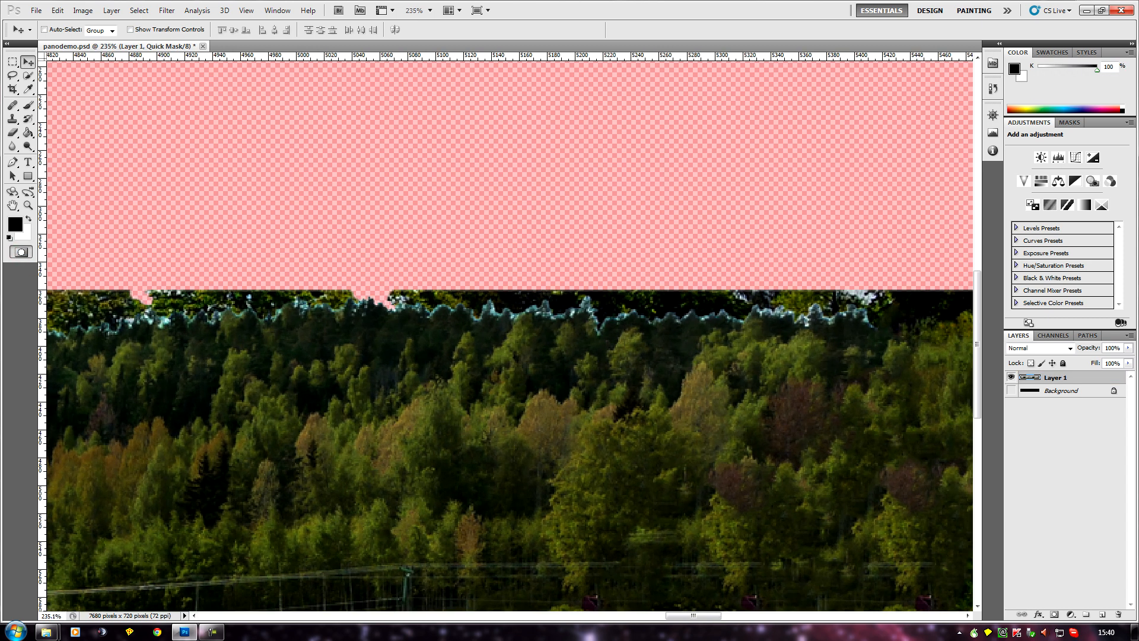
click(83, 10)
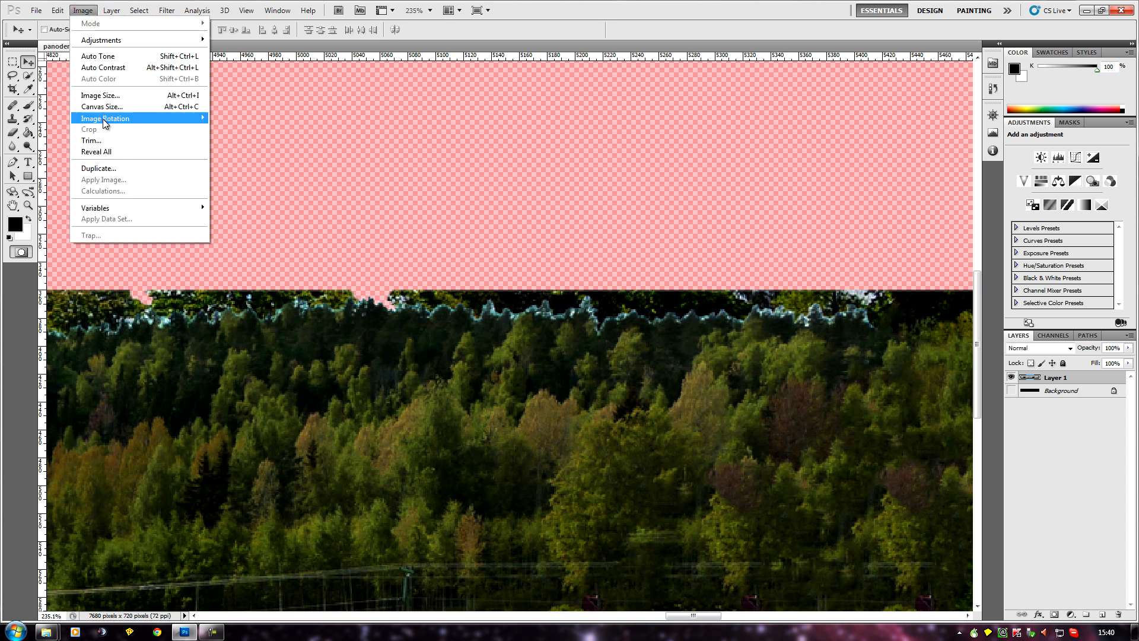
mouse_move(112, 44)
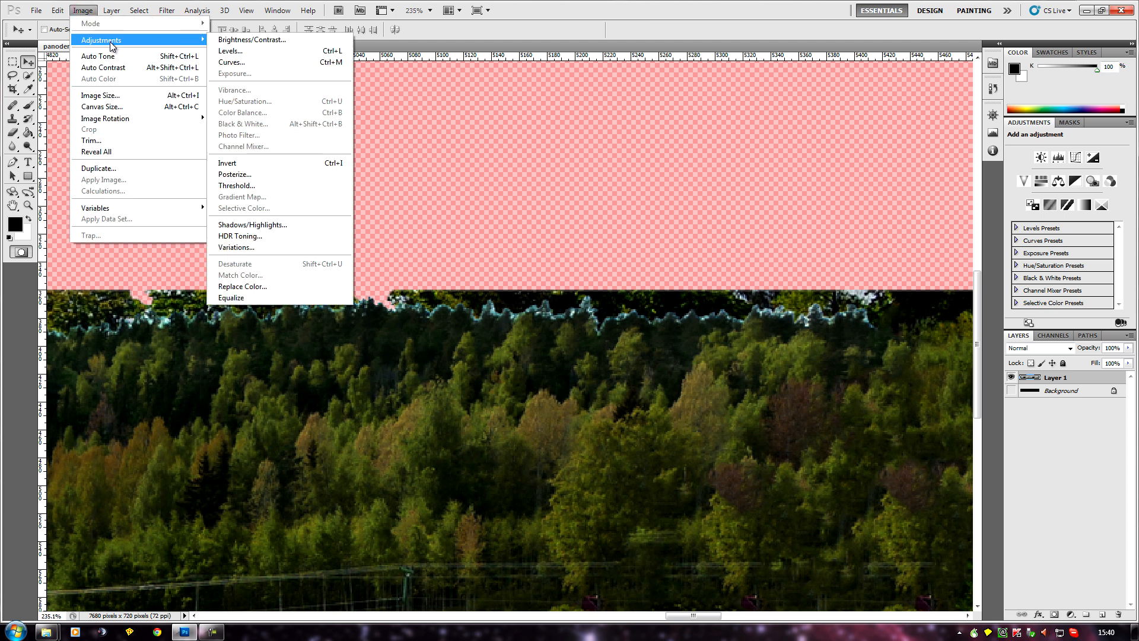
click(244, 187)
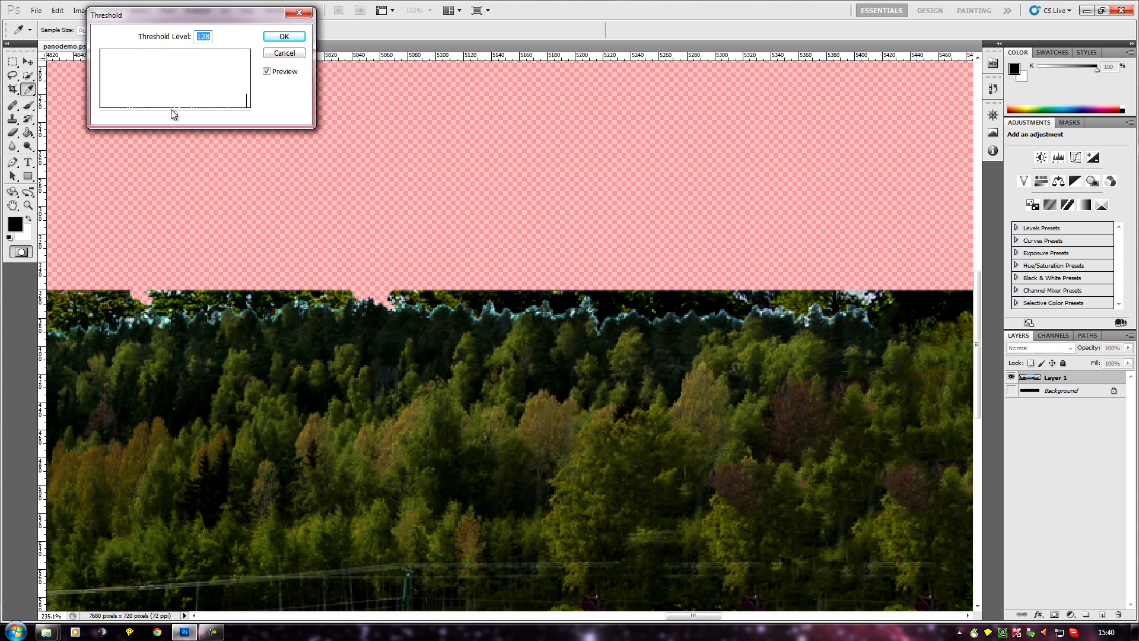
mouse_move(175, 114)
mouse_down()
mouse_move(302, 121)
mouse_move(104, 132)
mouse_move(218, 115)
mouse_move(267, 116)
mouse_move(94, 134)
mouse_move(199, 120)
mouse_move(179, 119)
mouse_up()
drag(179, 113, 257, 120)
drag(247, 113, 221, 119)
drag(222, 114, 186, 116)
click(283, 38)
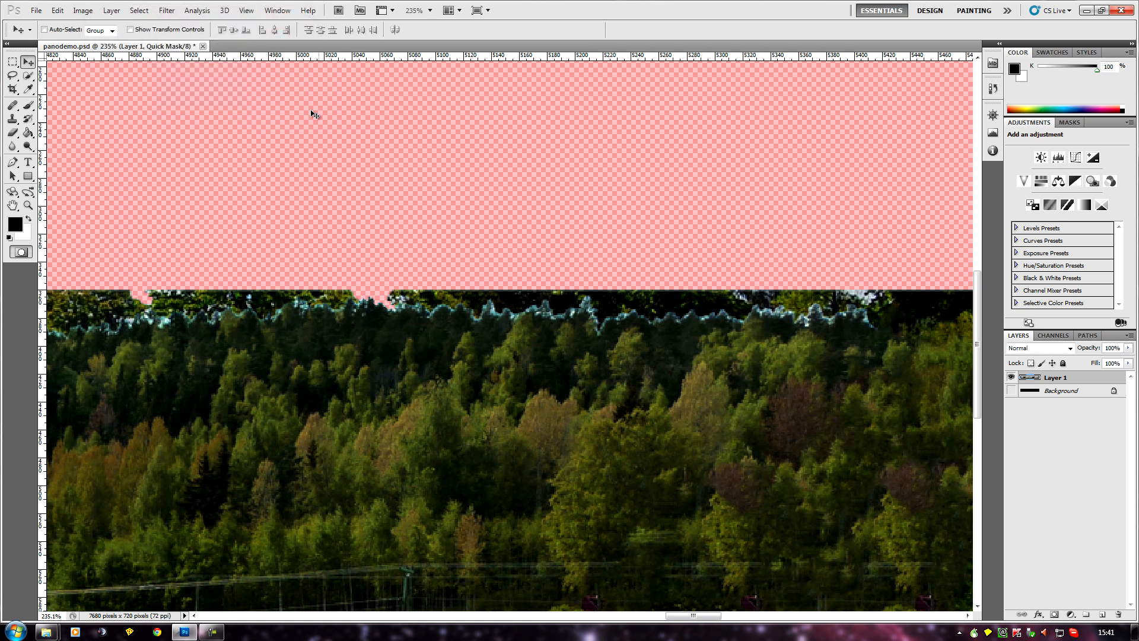
Step: Leave Quick Mask mode and invert the resulting selection so that it covers the area outside the panorama
scroll(365, 305, down, 2)
scroll(365, 304, down, 6)
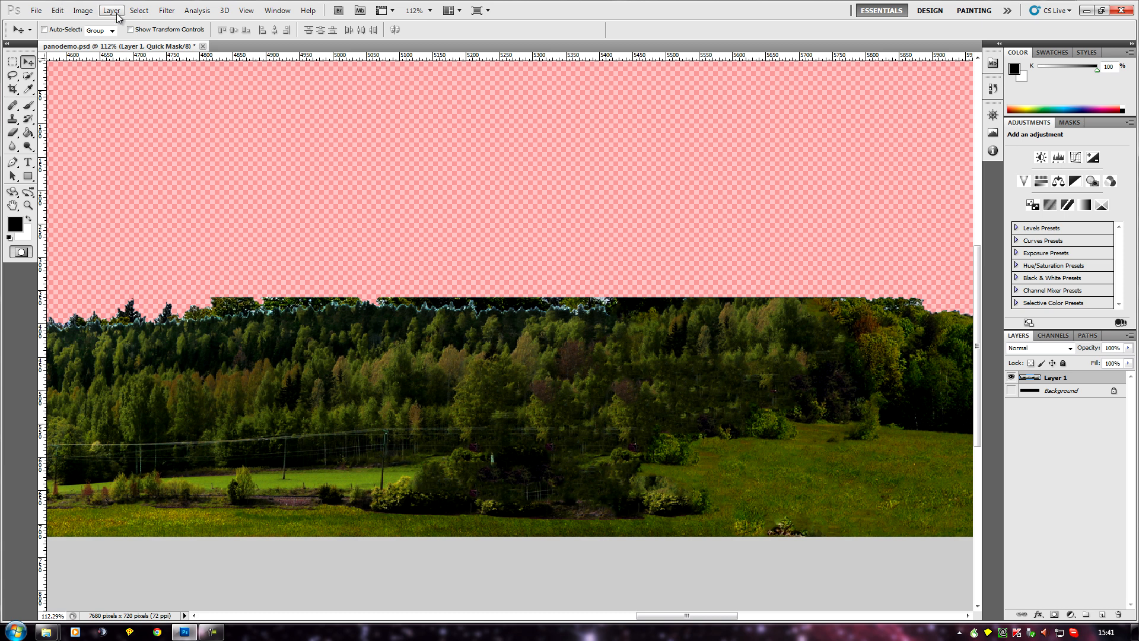
click(140, 11)
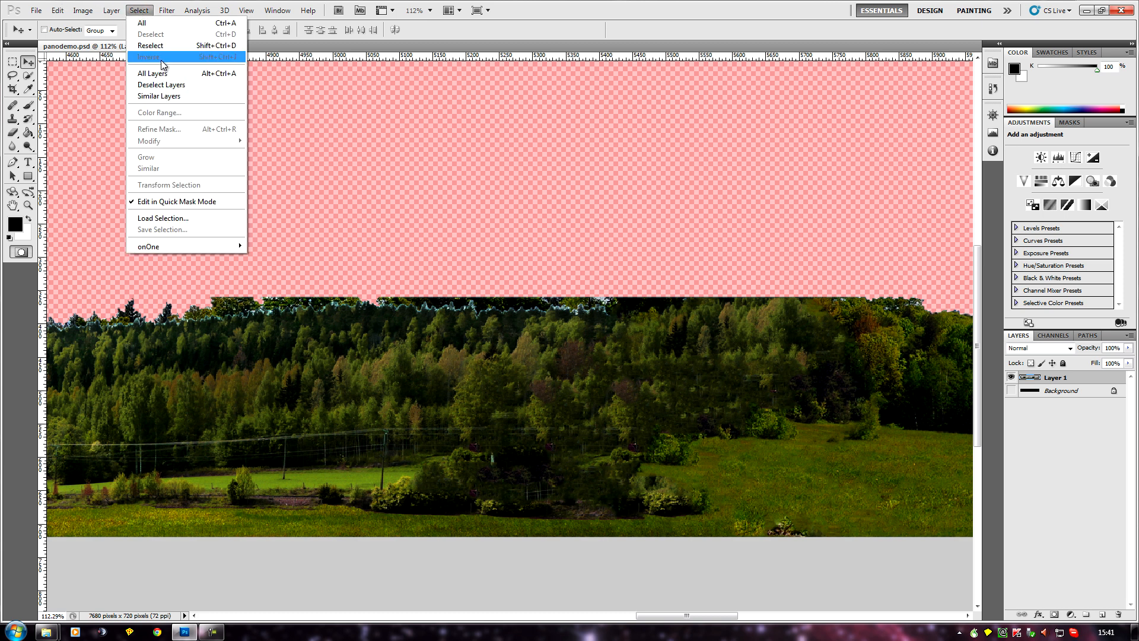
click(88, 3)
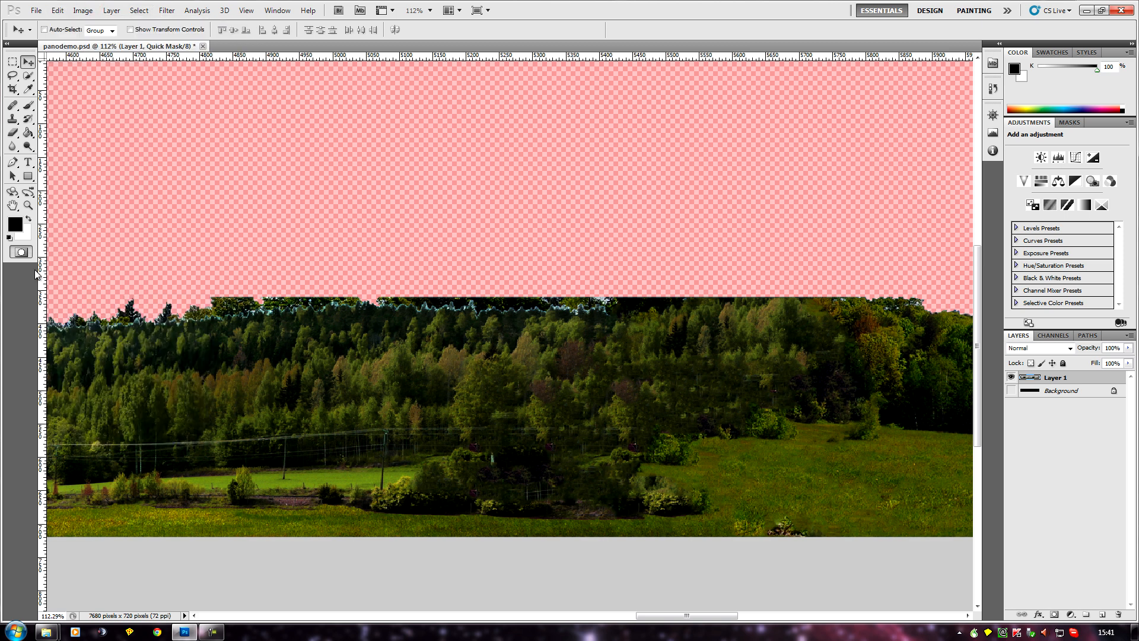
click(21, 252)
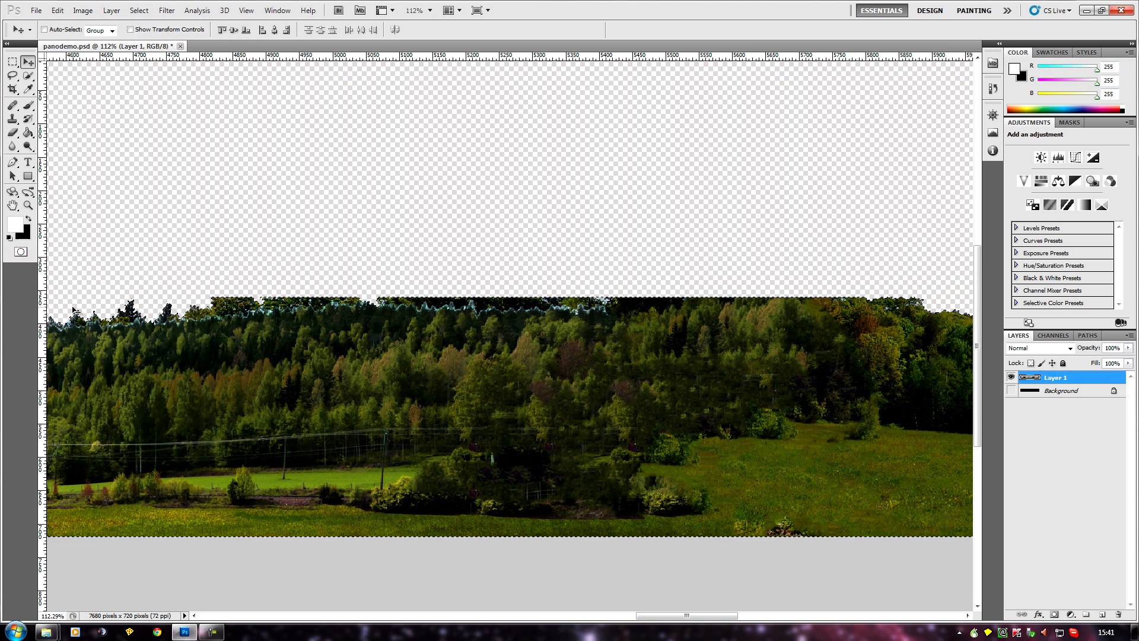
click(138, 11)
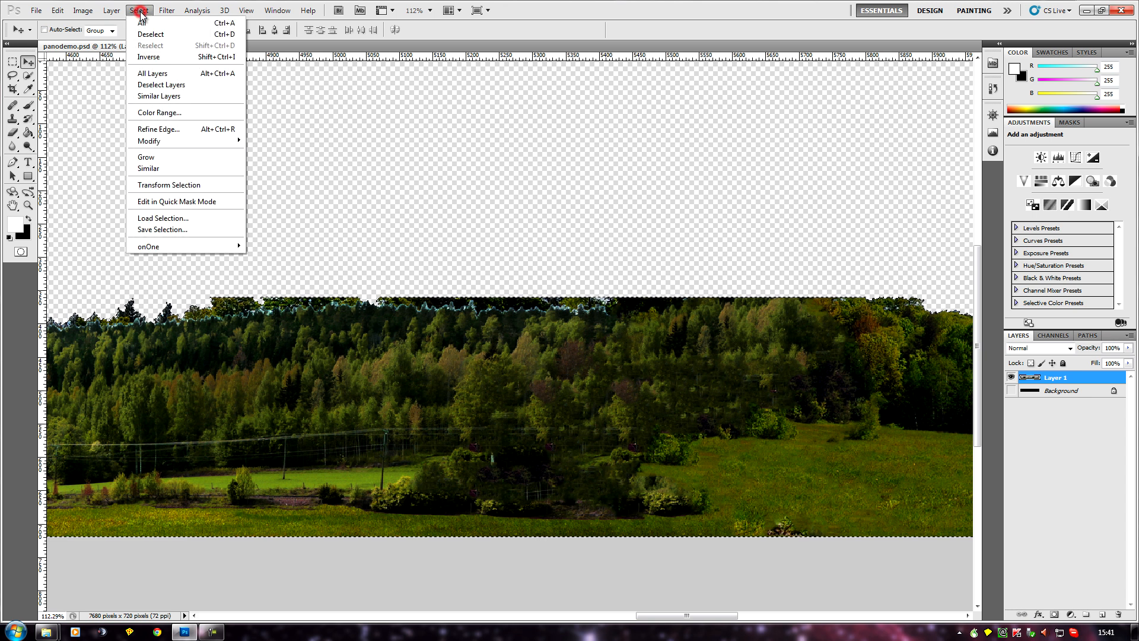
click(152, 57)
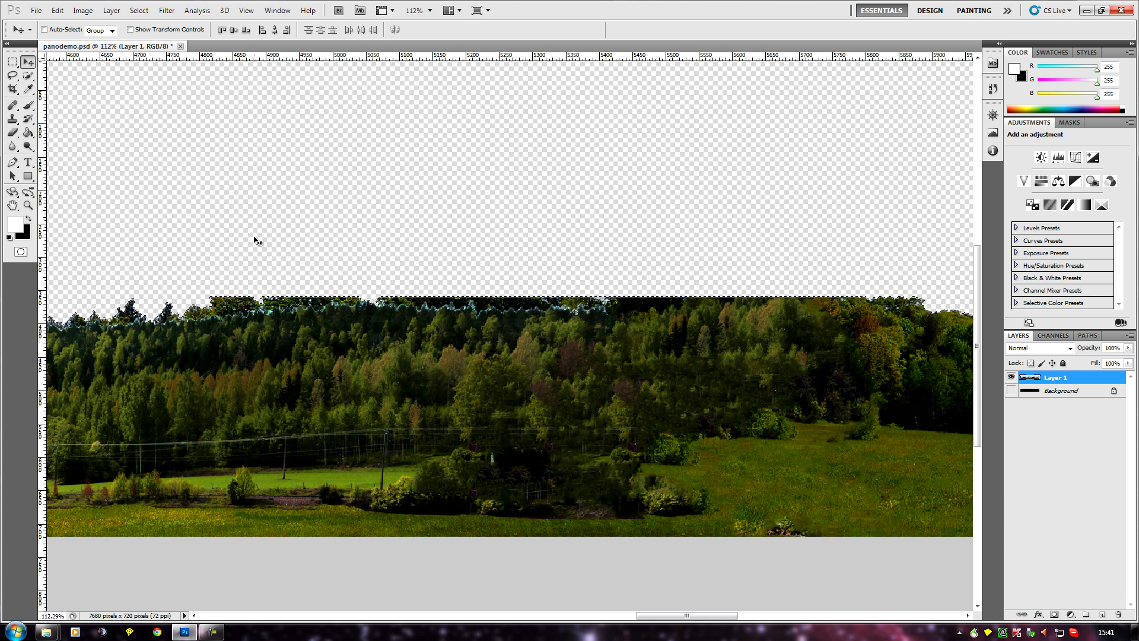
Step: Clear the faint leftover pixels inside the inverted selection along the treeline on Layer 1
scroll(255, 240, down, 3)
scroll(256, 240, up, 3)
scroll(256, 240, up, 3)
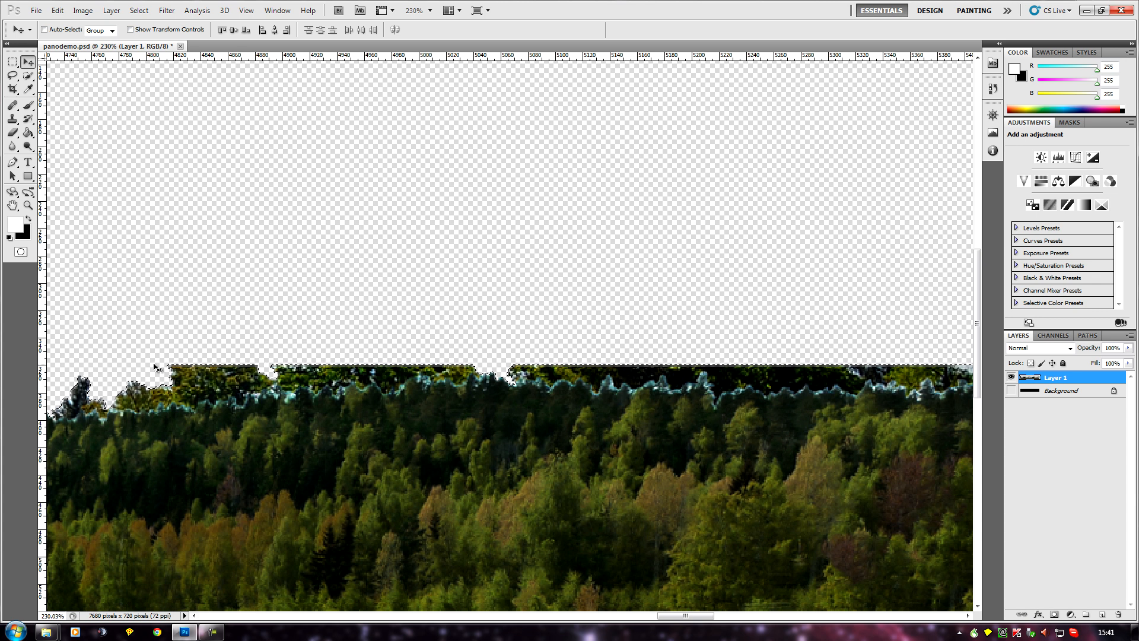
scroll(249, 312, up, 3)
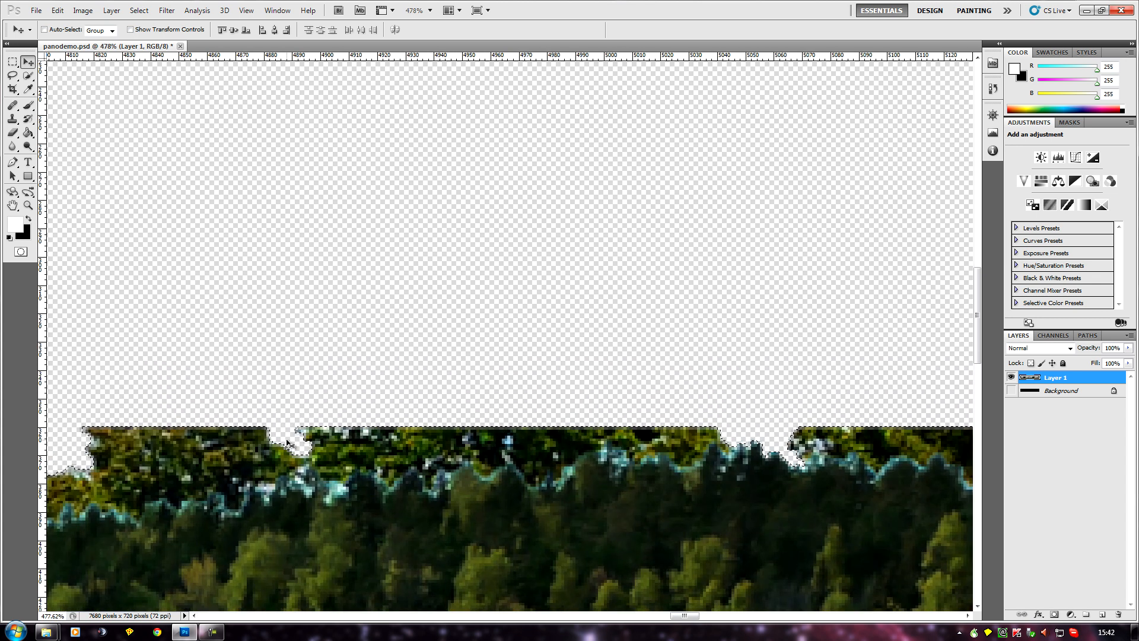
scroll(537, 350, down, 2)
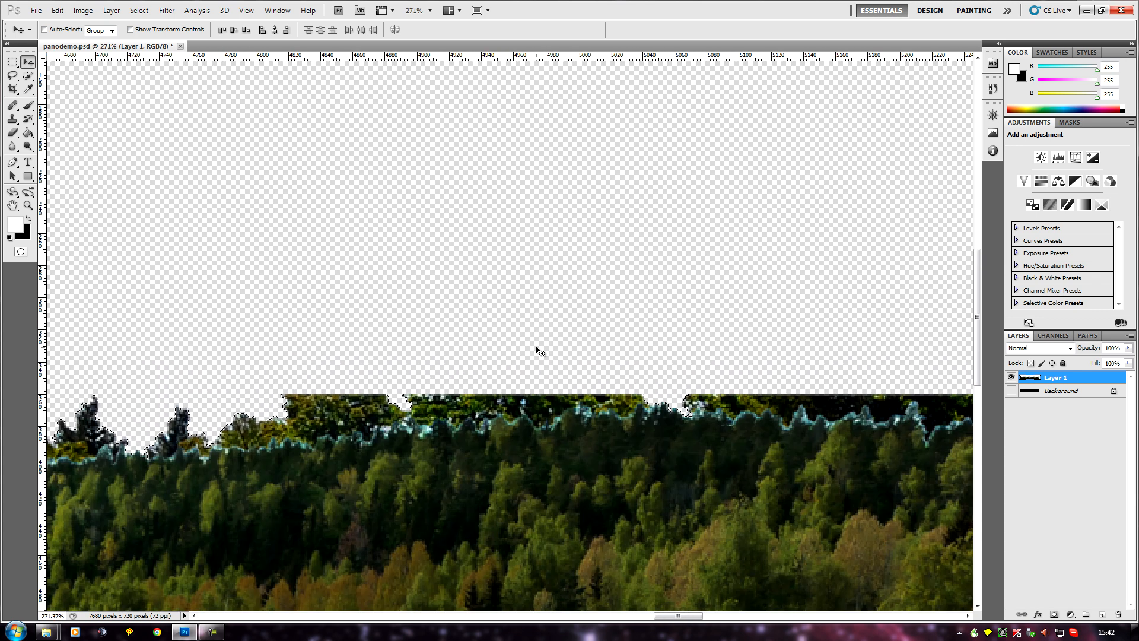
scroll(536, 350, down, 2)
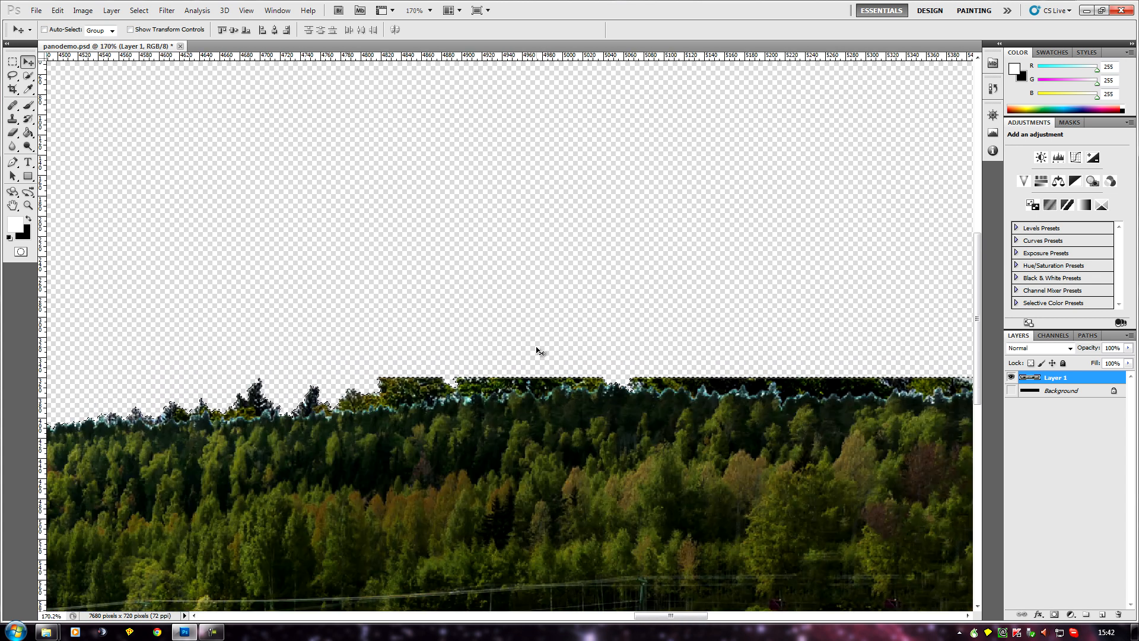
click(62, 15)
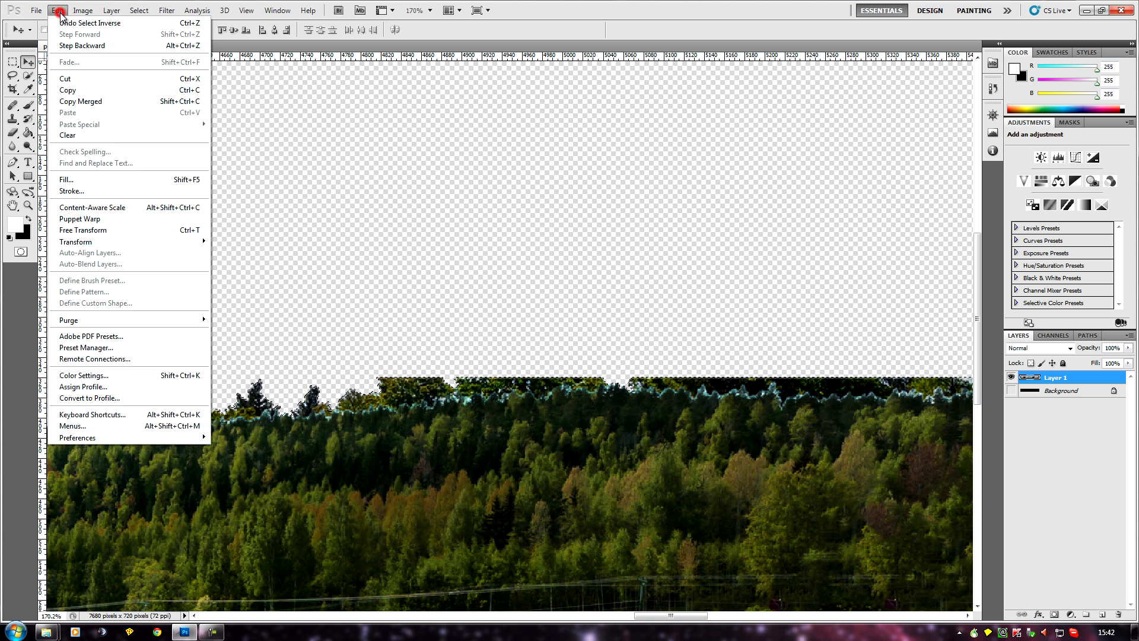
click(86, 135)
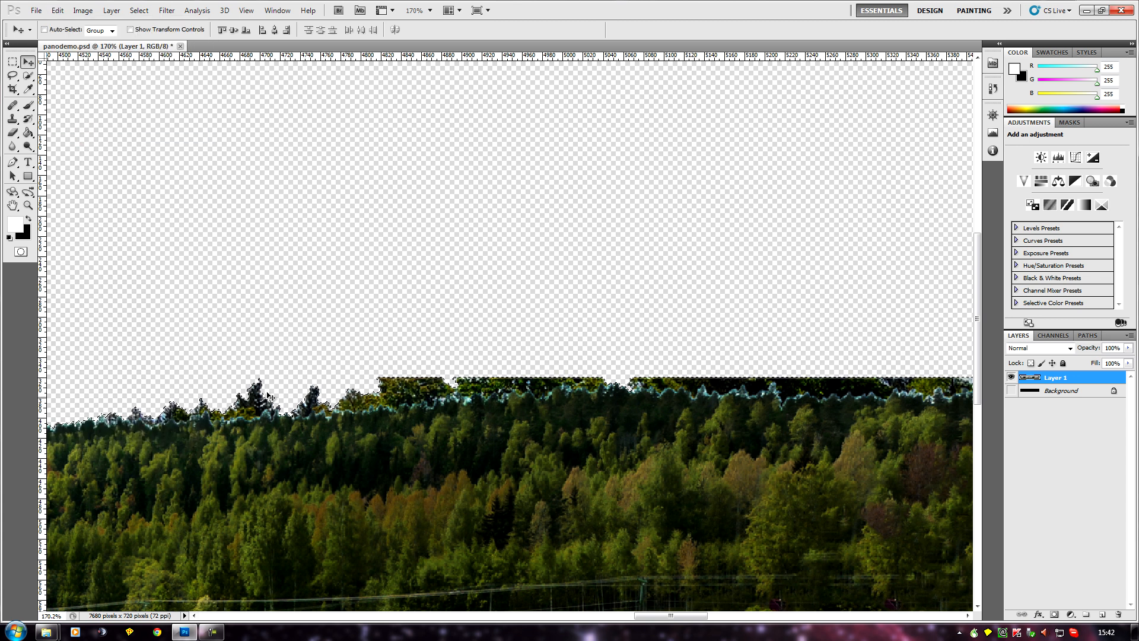
Step: Examine the opacity of the edge pixels along the distant blue horizon, with the second Info readout set to Opacity
drag(658, 616, 782, 611)
scroll(649, 537, up, 4)
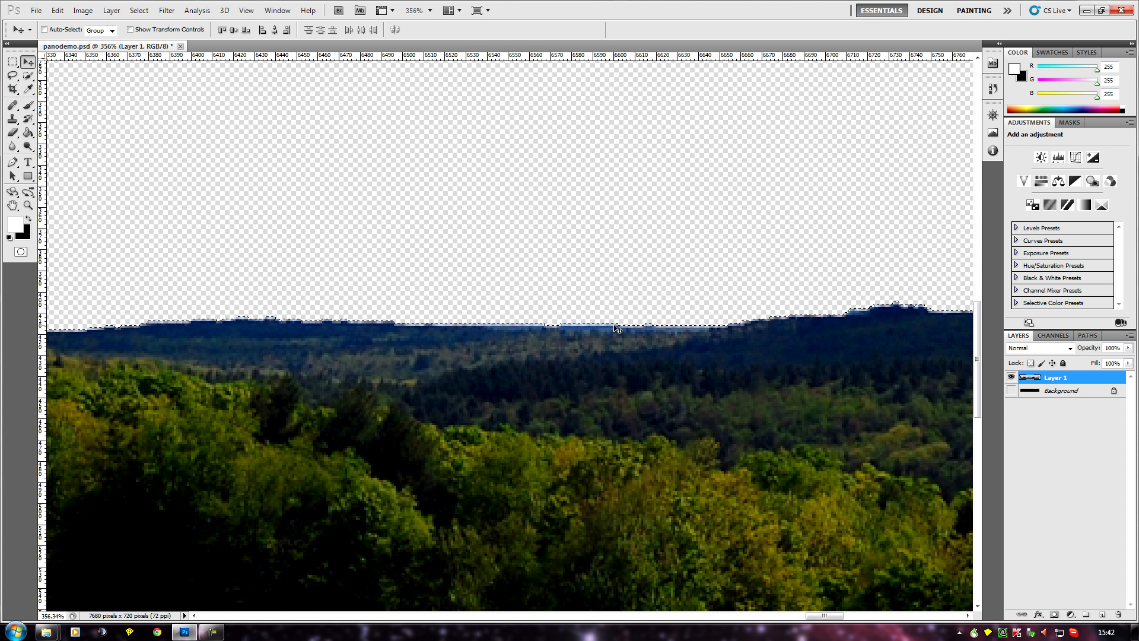
scroll(785, 383, up, 5)
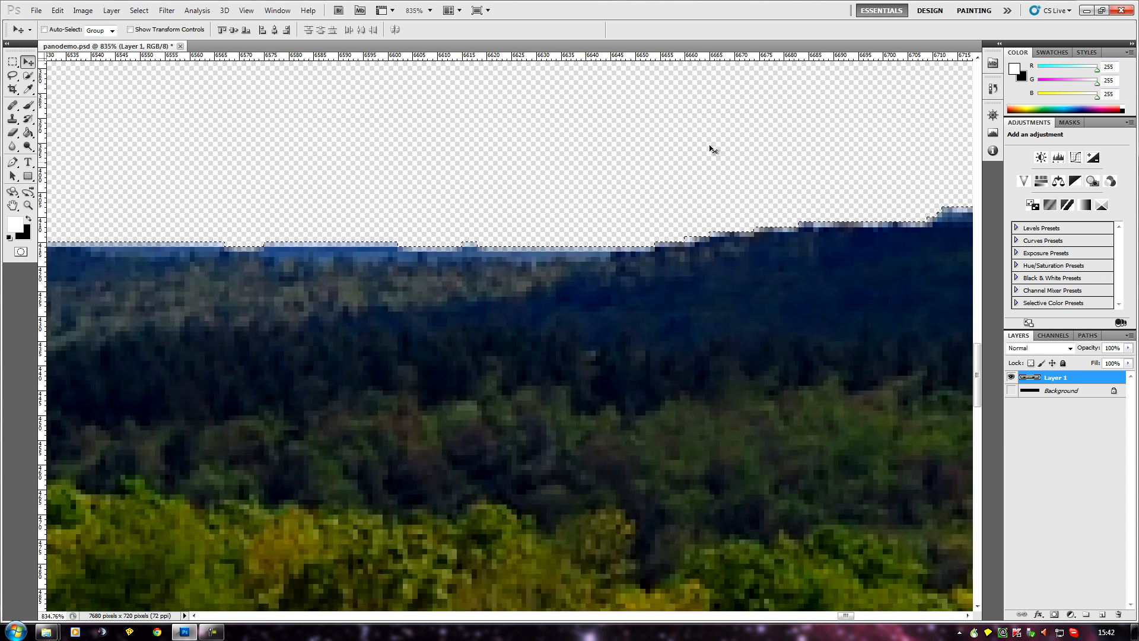
click(993, 153)
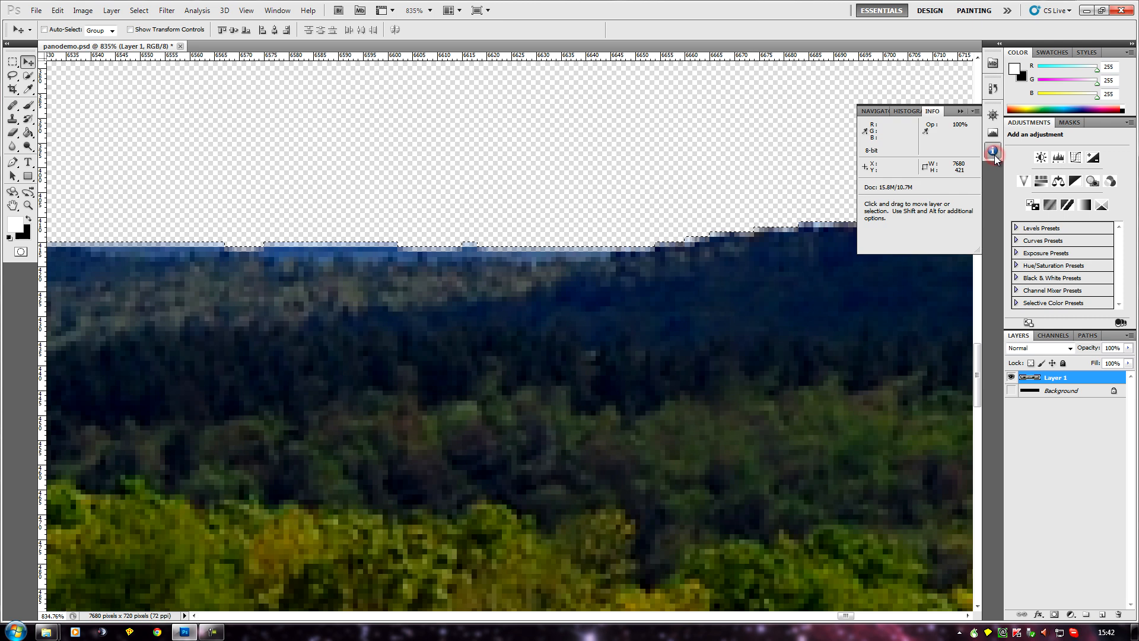
click(929, 128)
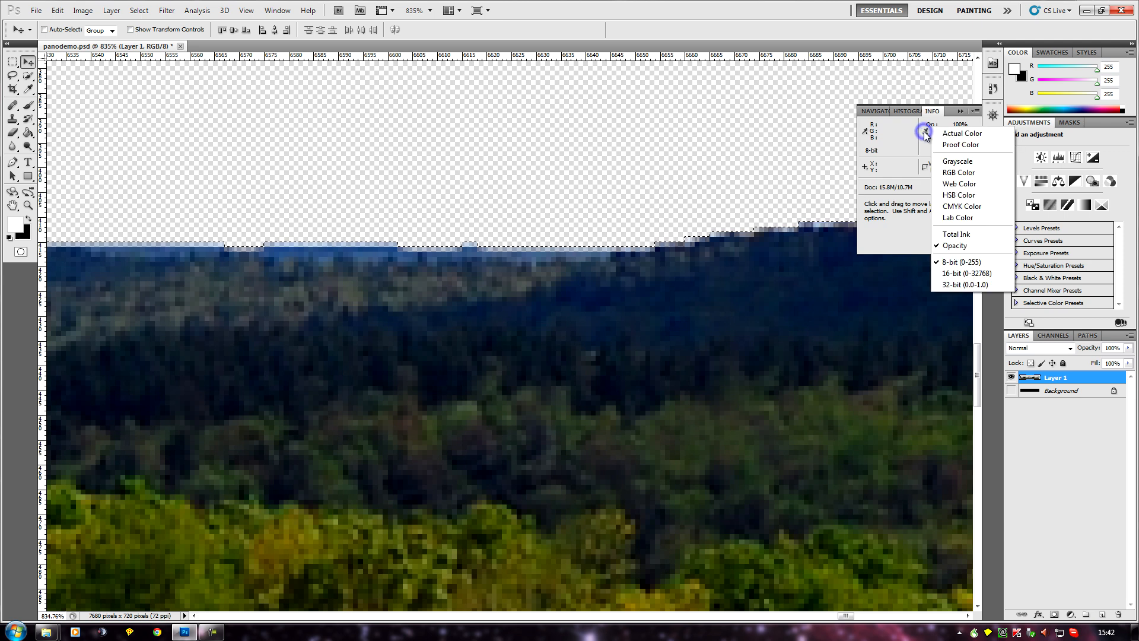
click(959, 134)
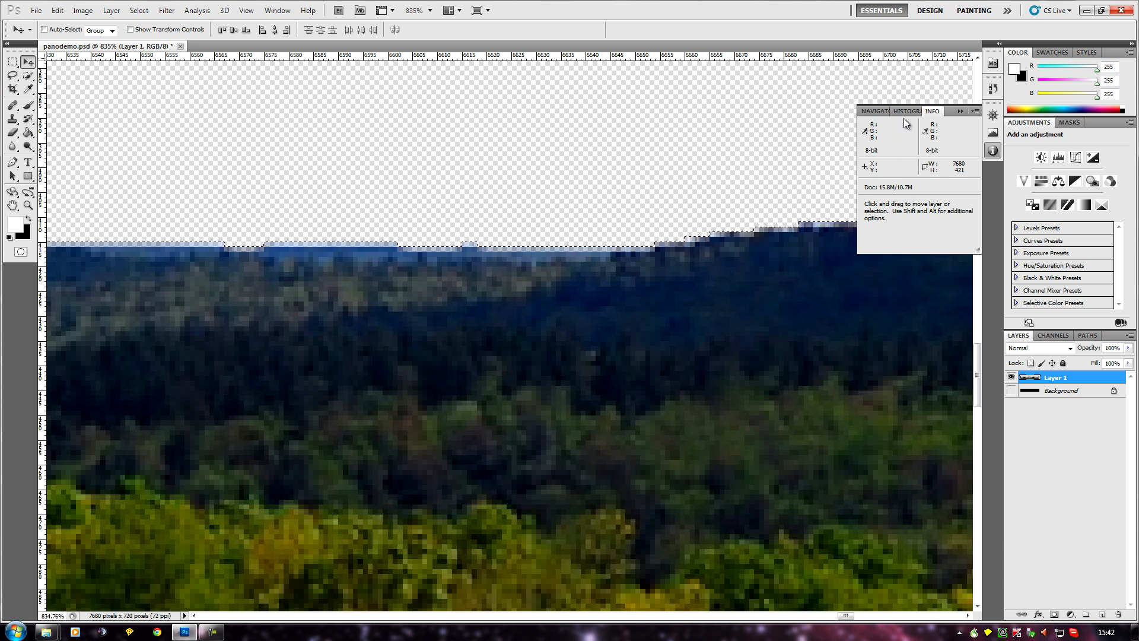
click(926, 131)
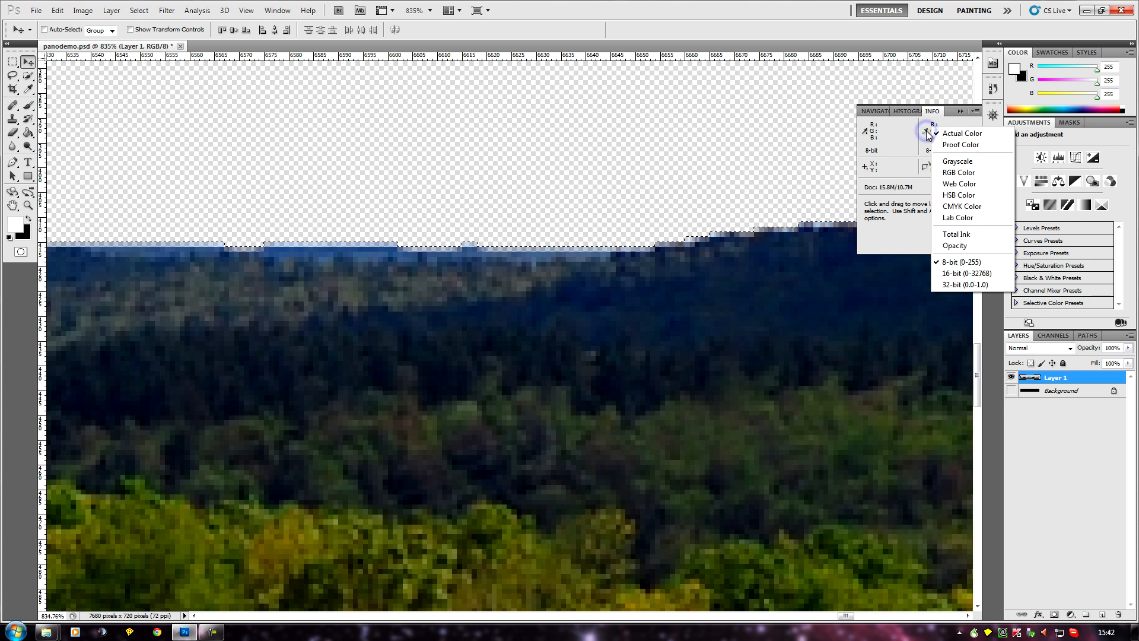
click(954, 245)
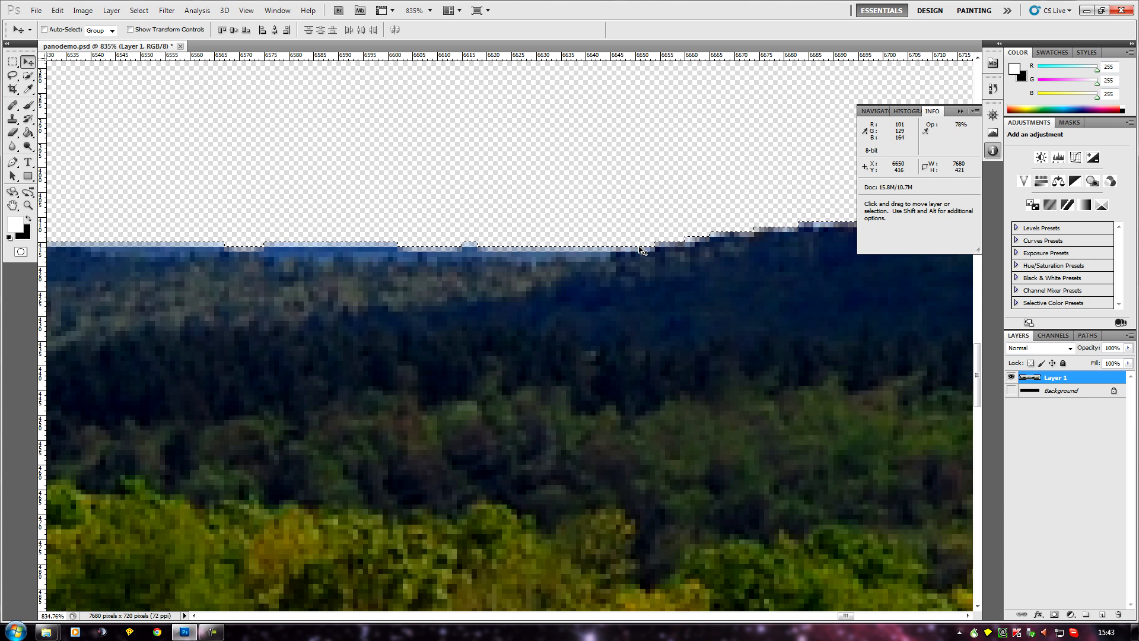
click(962, 110)
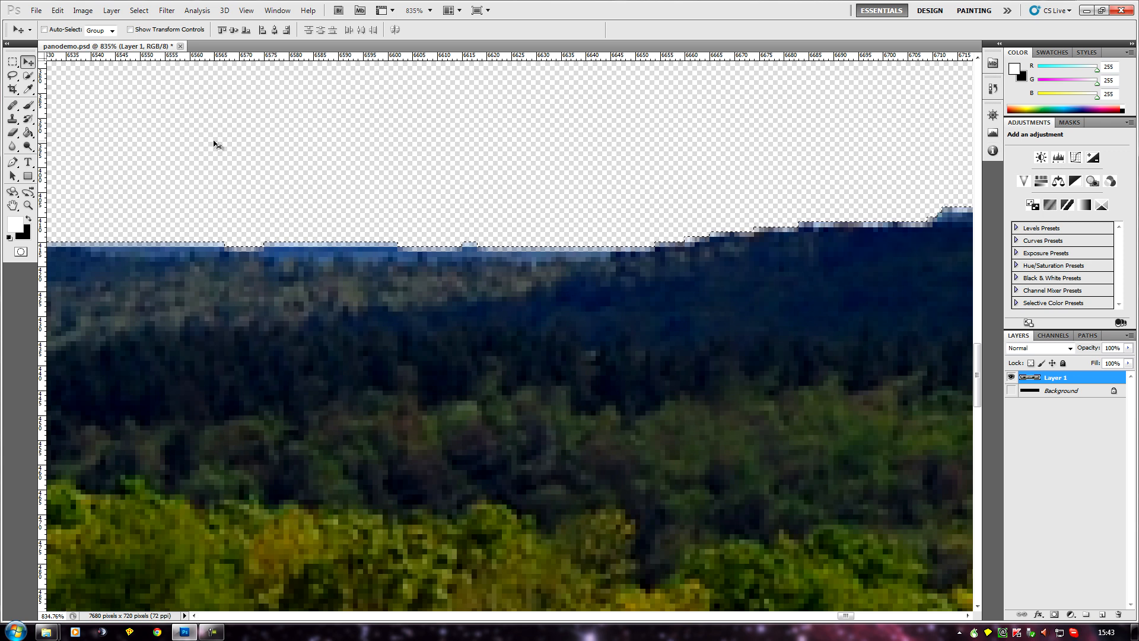
Step: Deselect the area outside the panorama
click(139, 10)
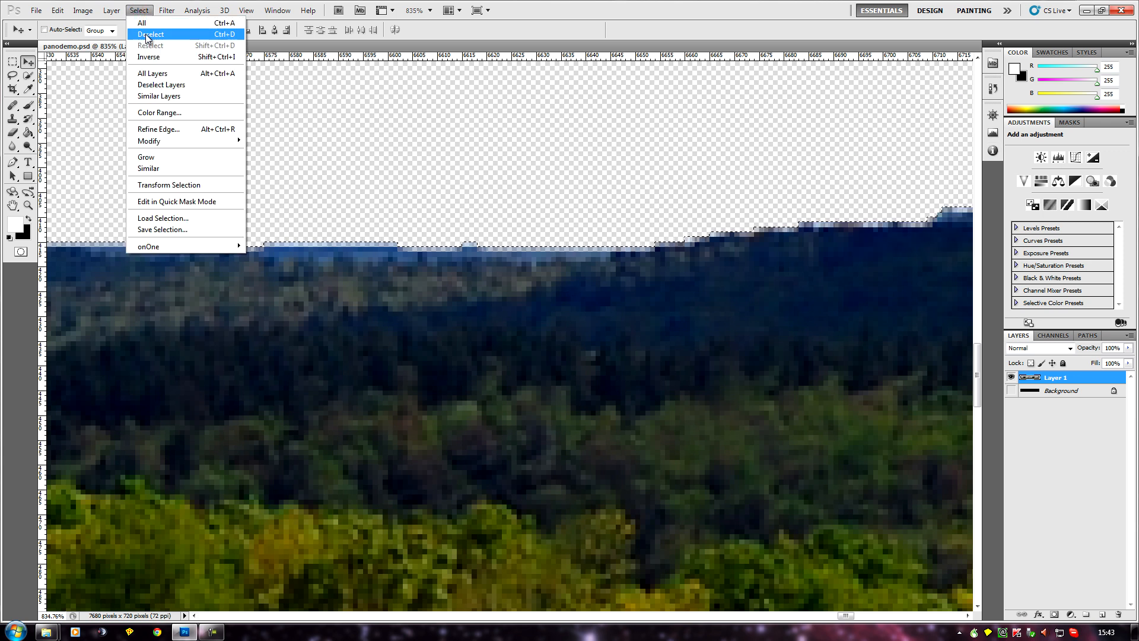
click(147, 34)
scroll(519, 272, down, 2)
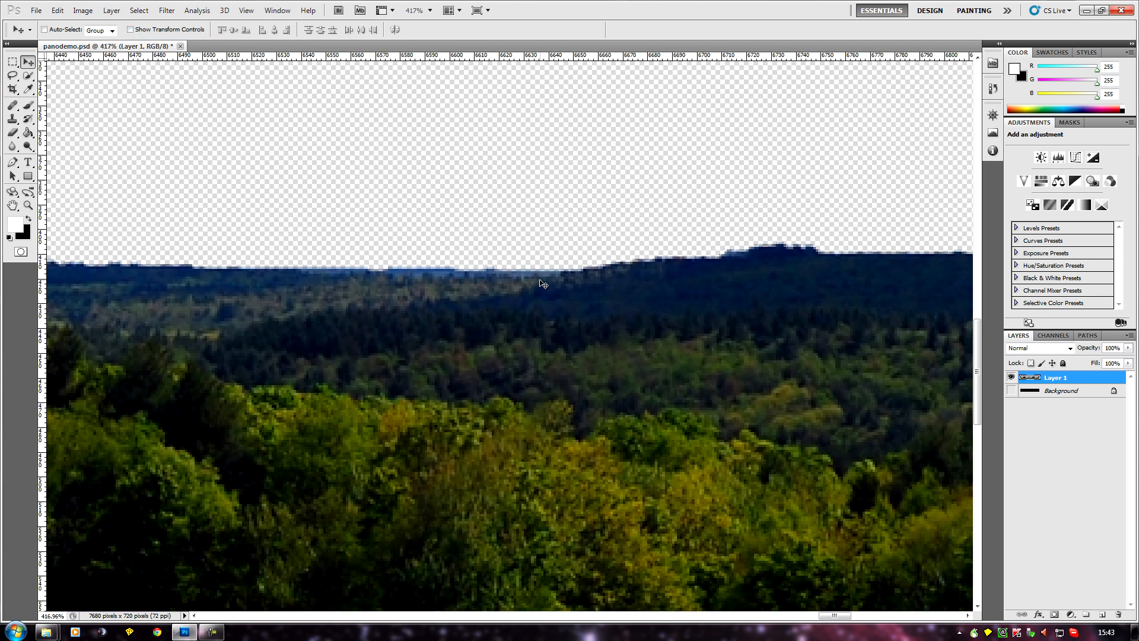
key(ctrl+plus)
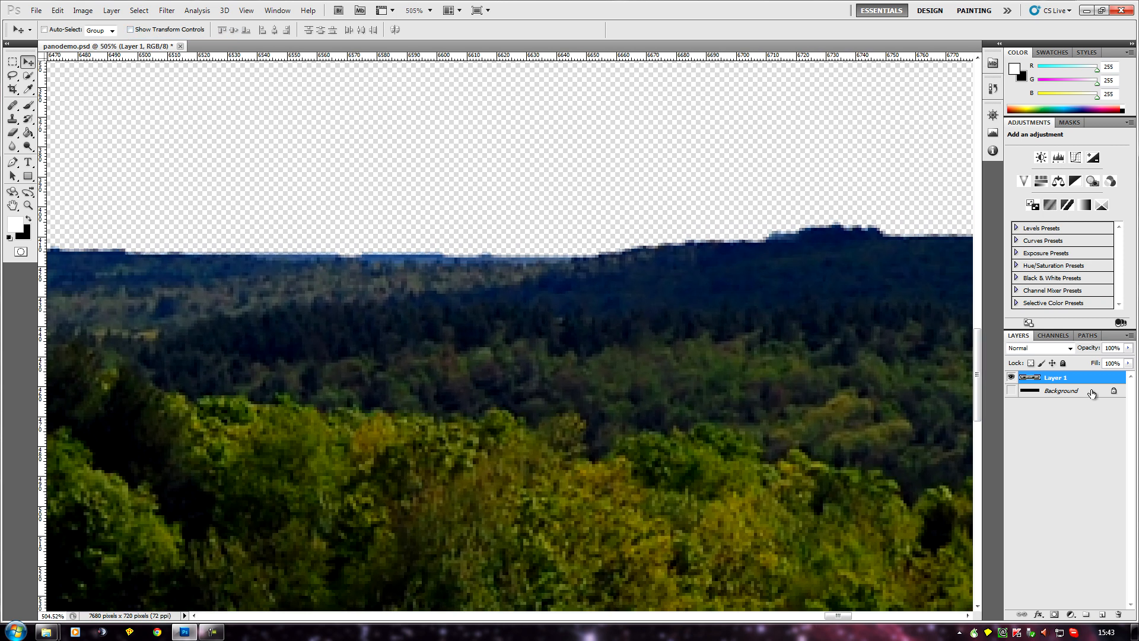
Step: Duplicate Layer 1 and then each new copy in turn within panodemo.psd, stacking five copies above the original with their default names
right_click(1059, 377)
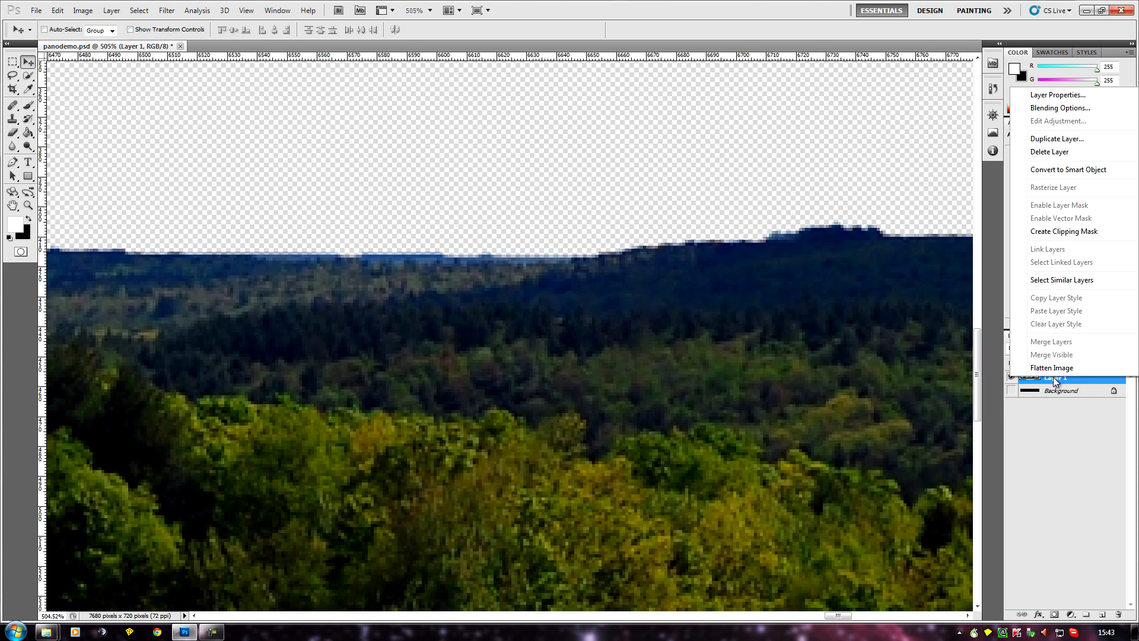
click(1058, 138)
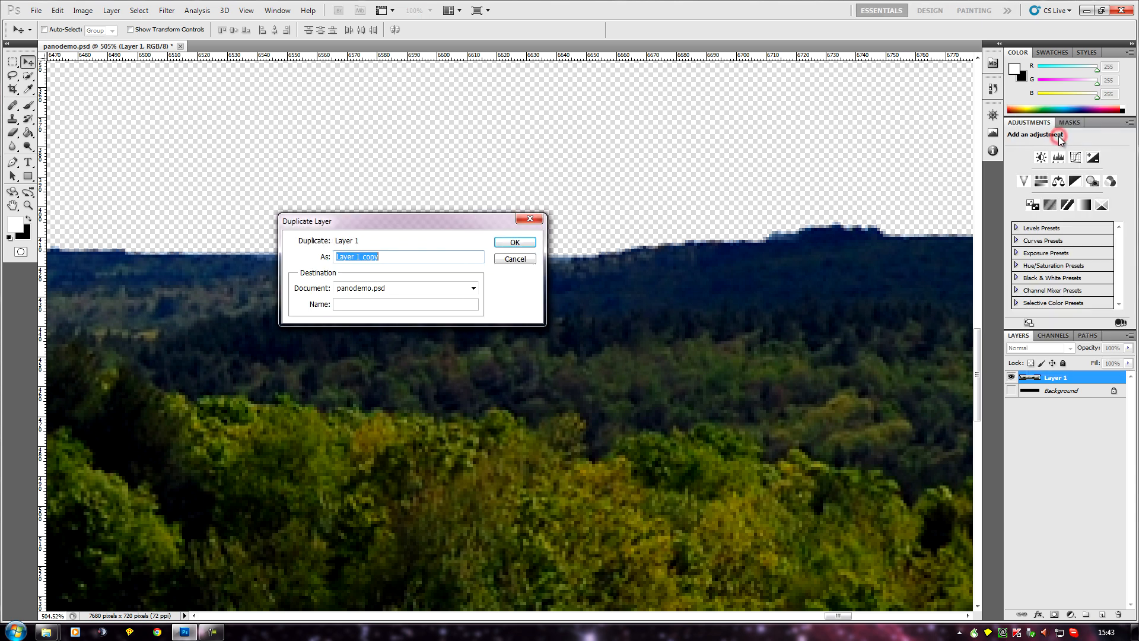
click(514, 242)
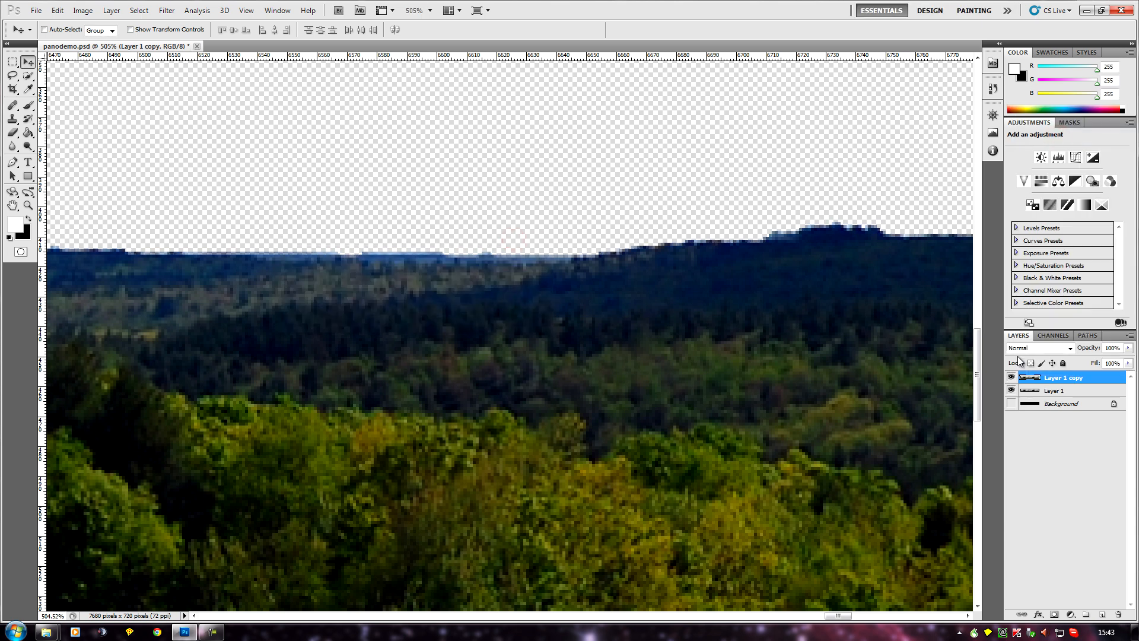
right_click(1070, 378)
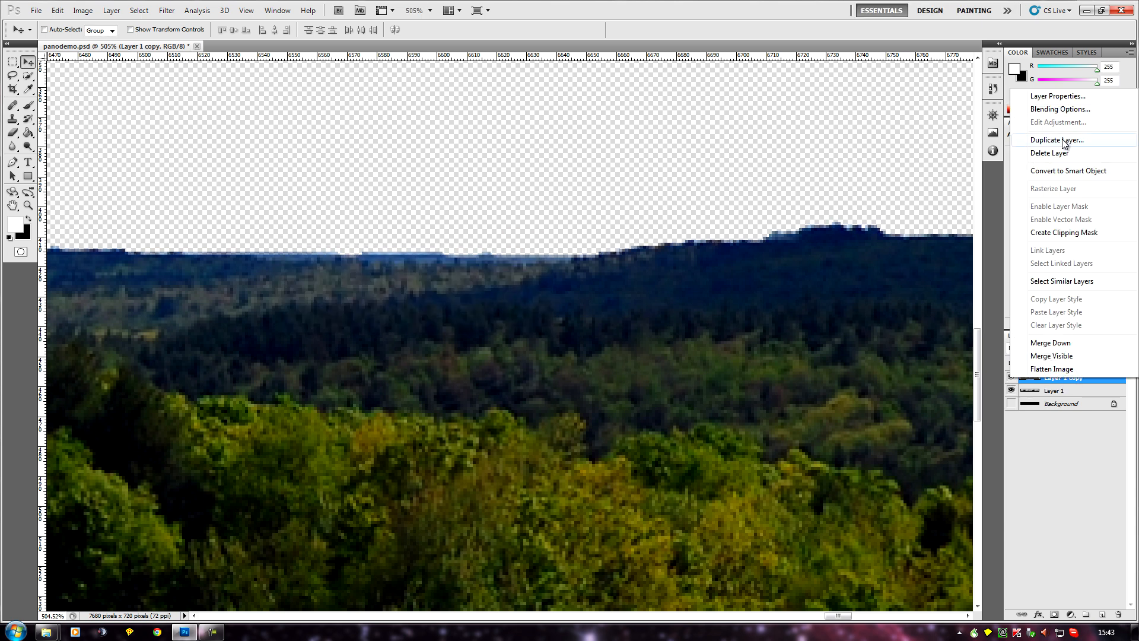
click(1061, 139)
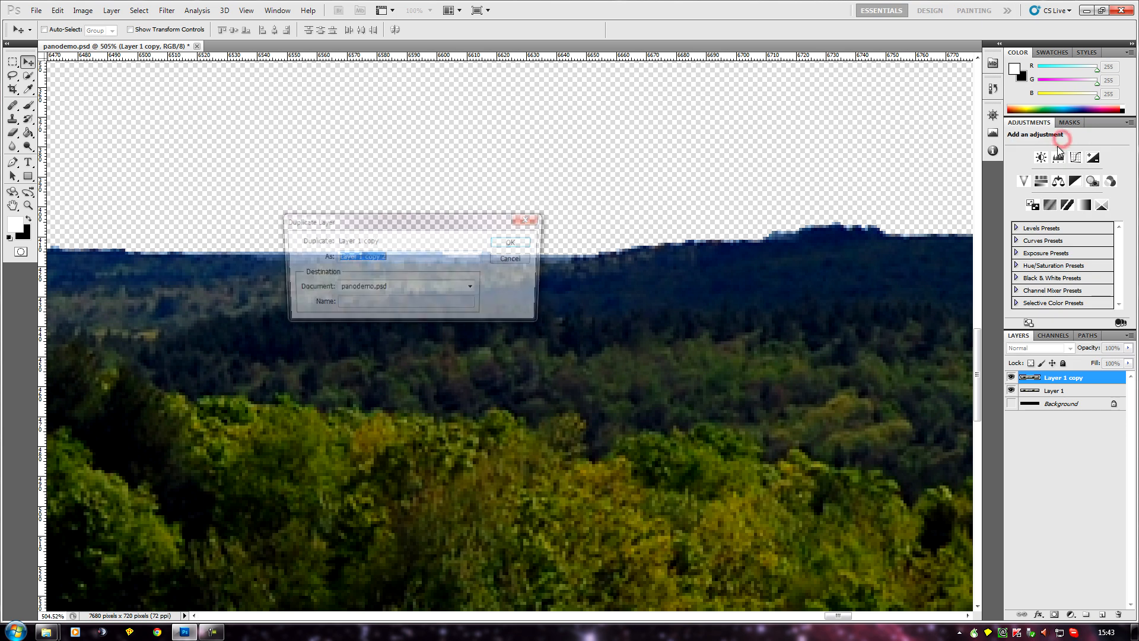
click(517, 242)
right_click(1054, 380)
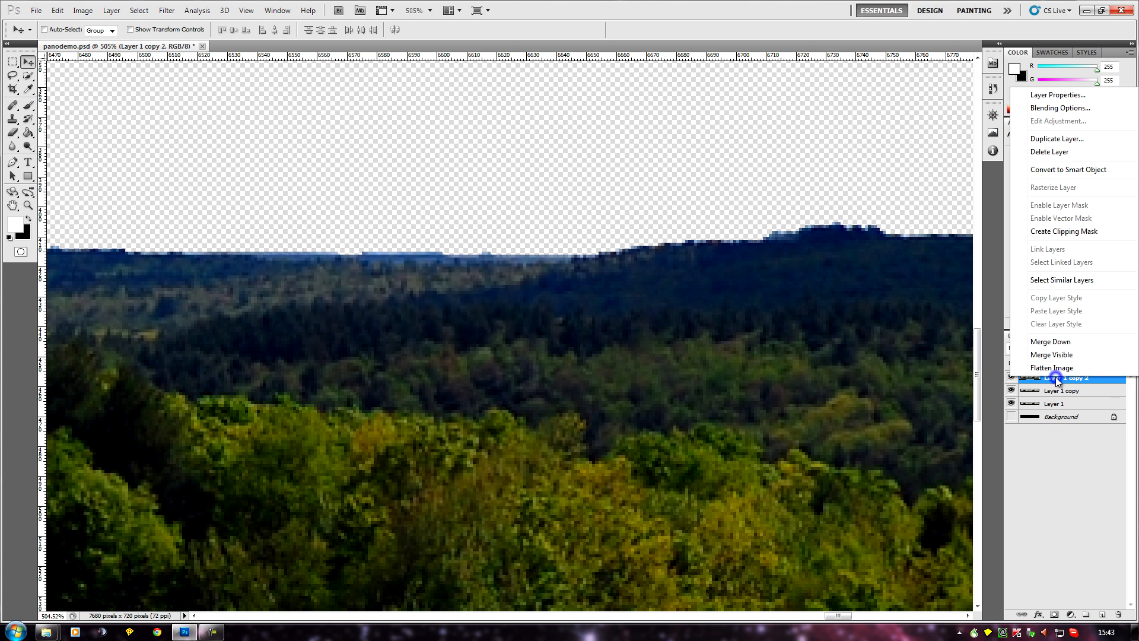
click(1045, 140)
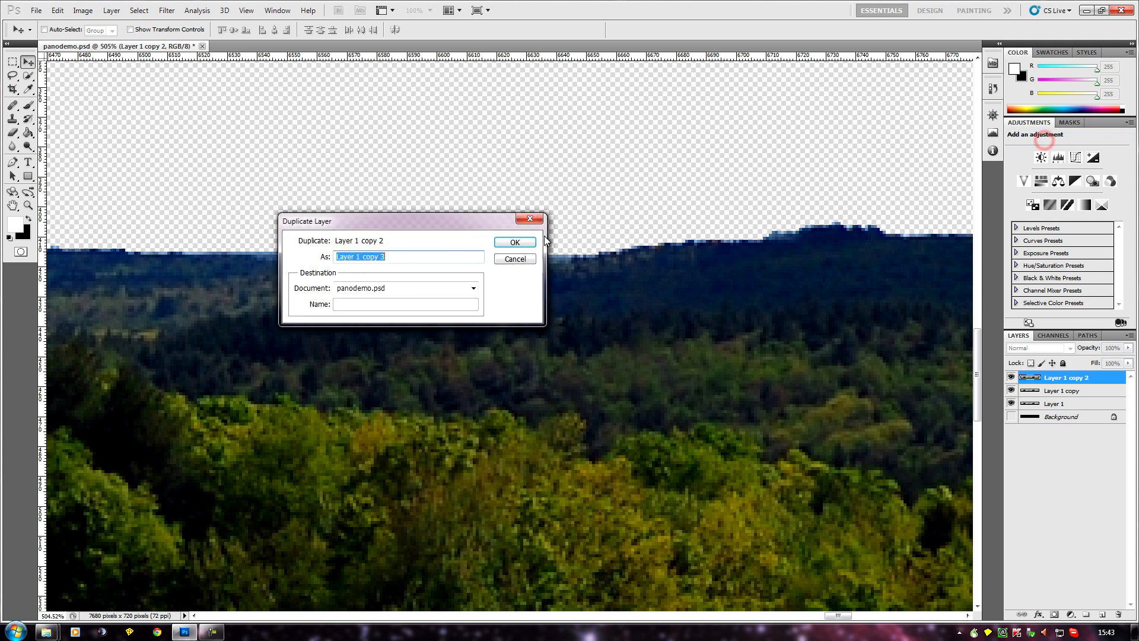
click(514, 243)
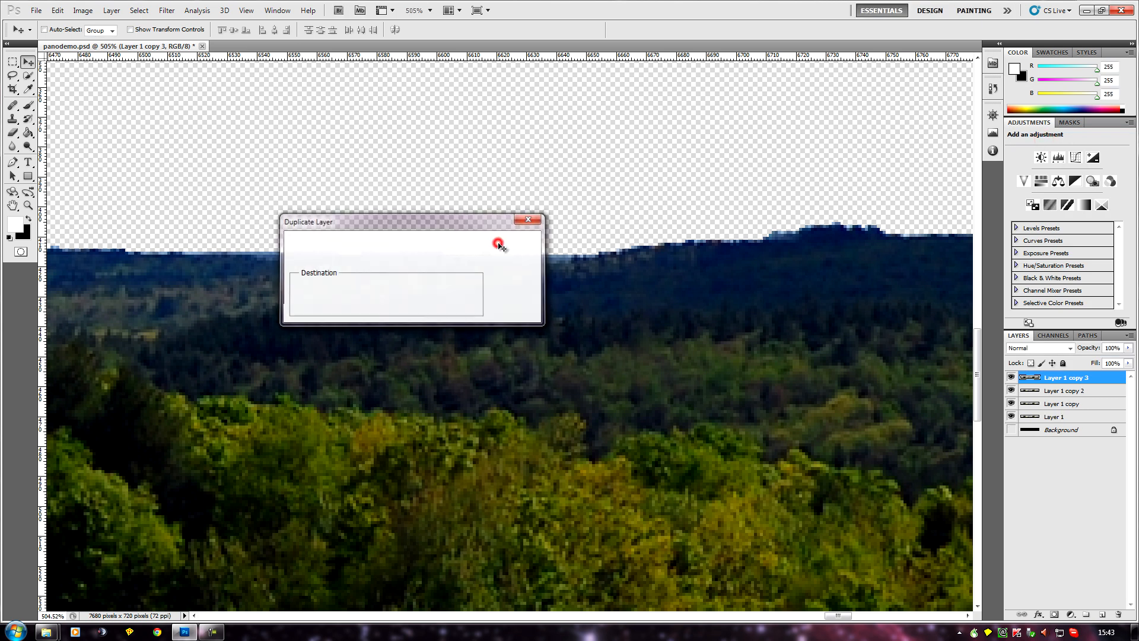
right_click(1063, 381)
click(1052, 141)
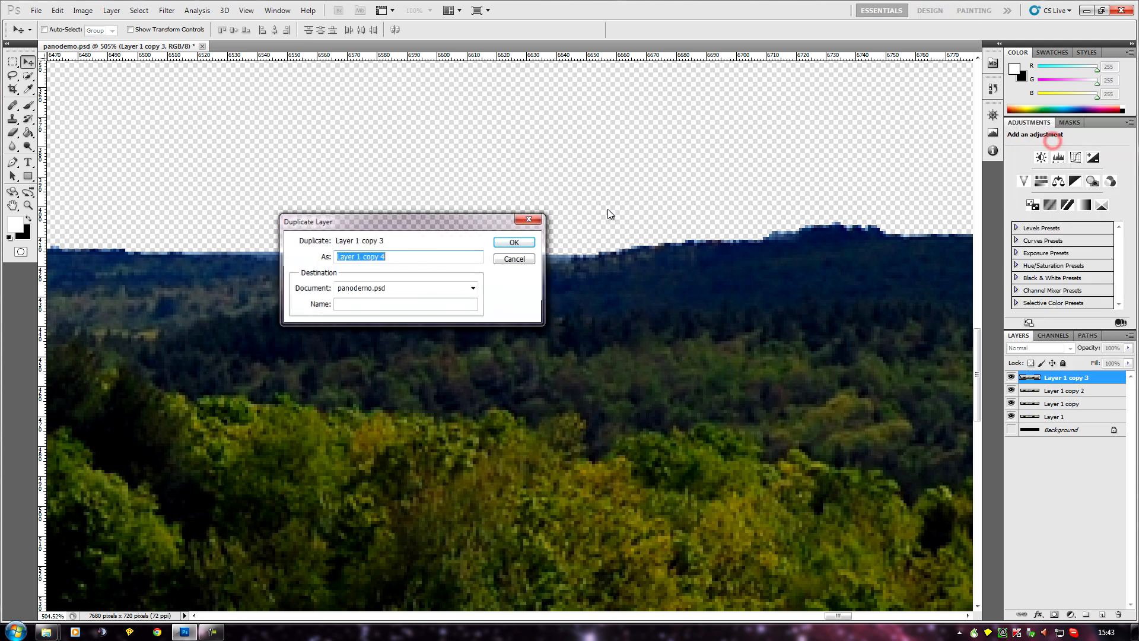
click(511, 243)
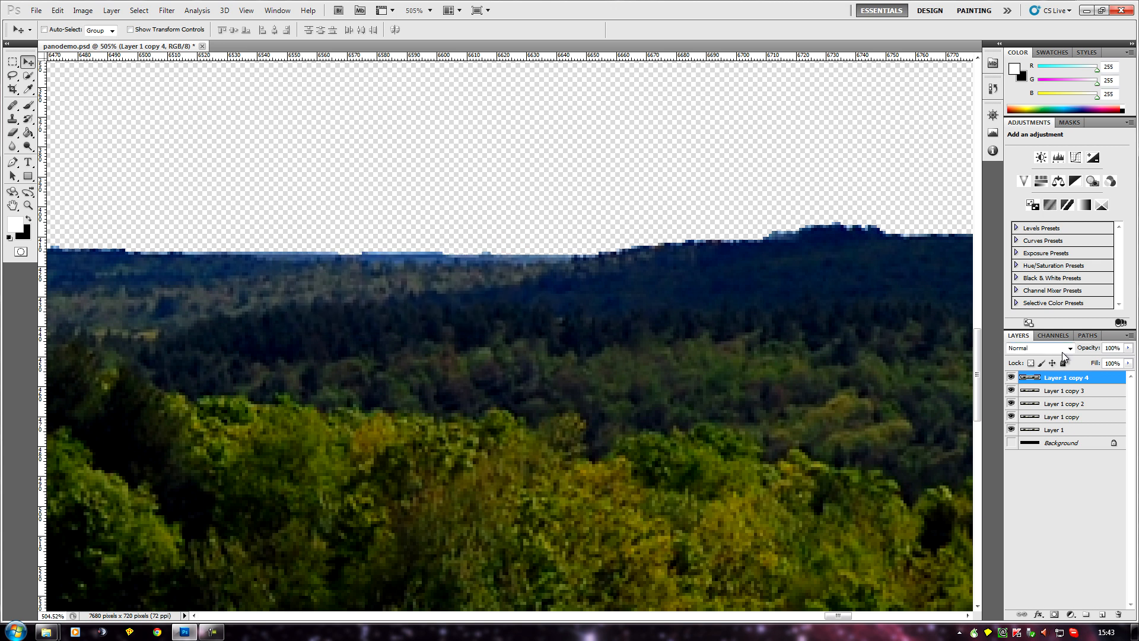
right_click(1055, 381)
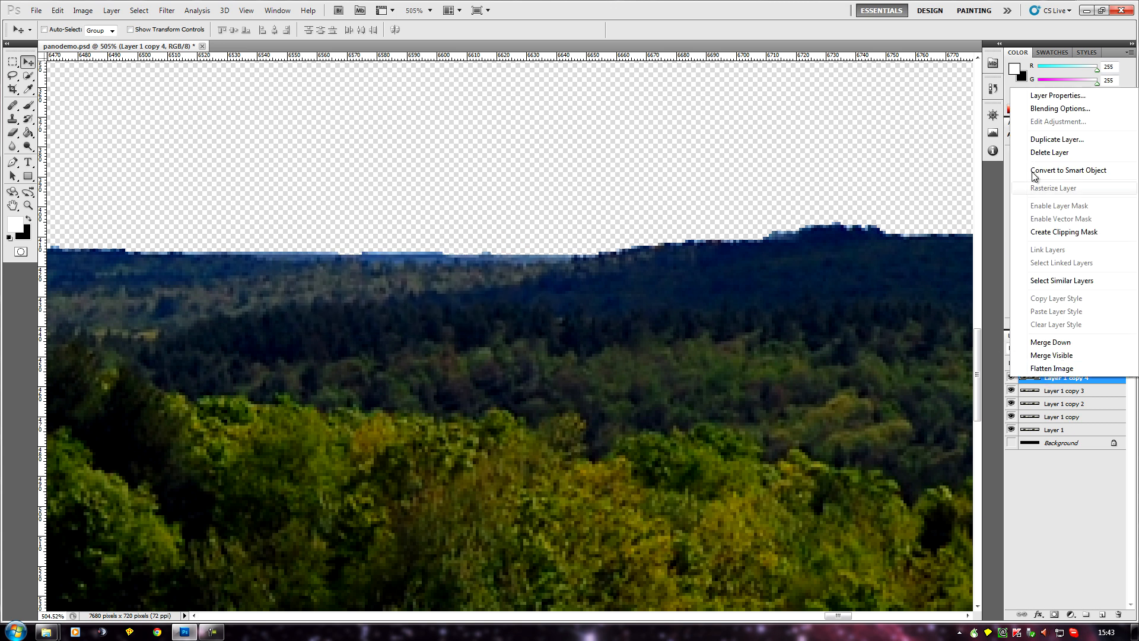
click(1047, 140)
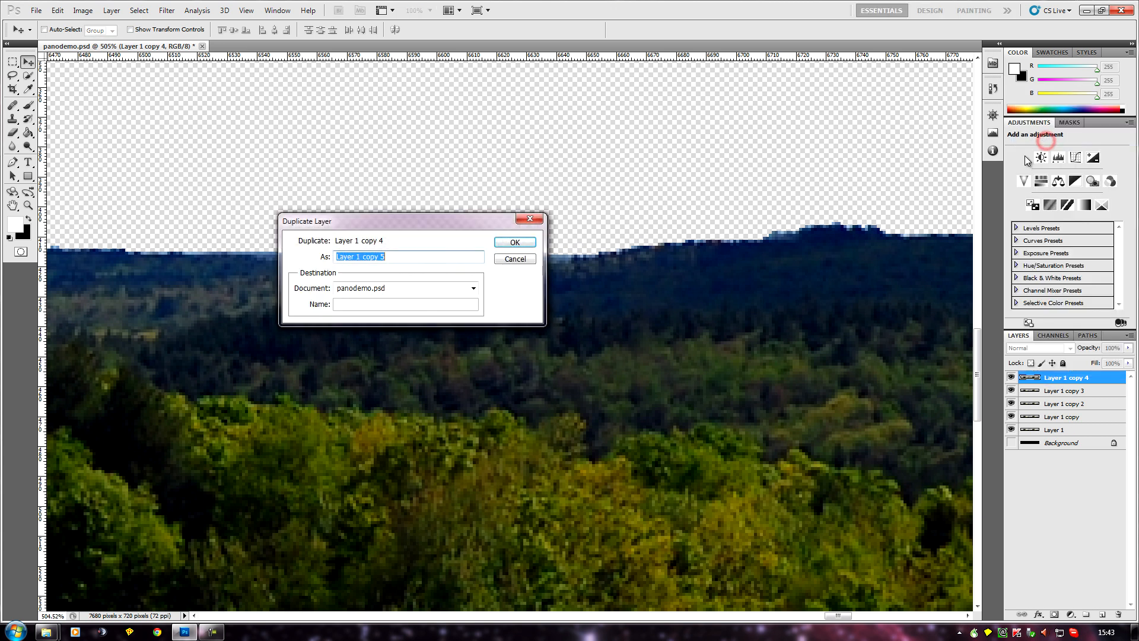
click(514, 241)
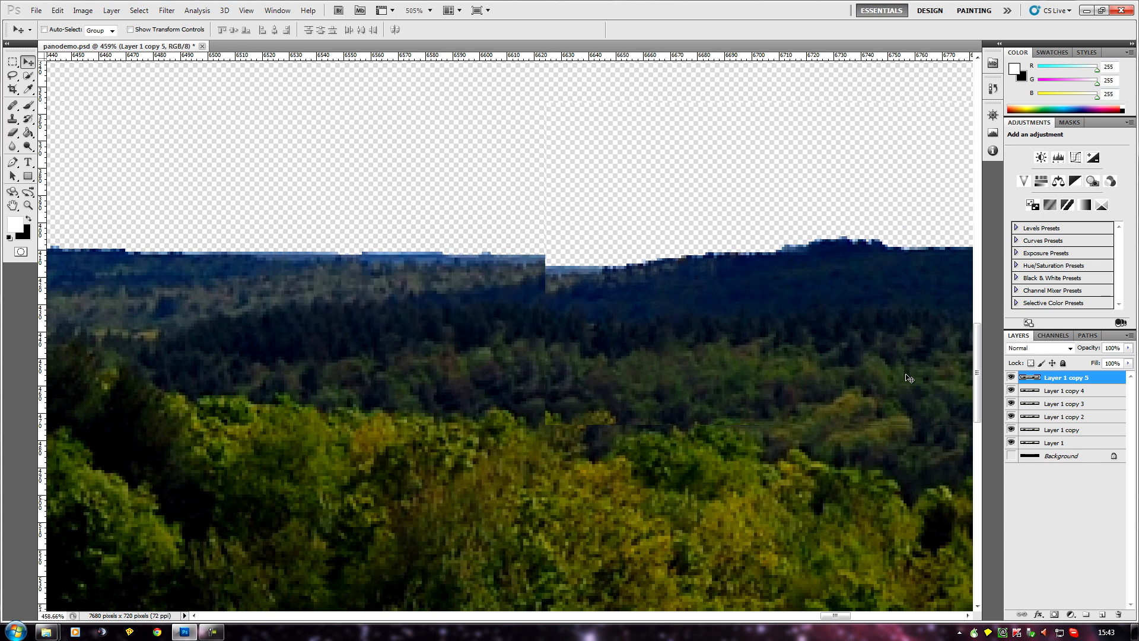
Step: Merge the five stacked panorama copies down one at a time until they are all combined into Layer 1
scroll(909, 378, down, 1)
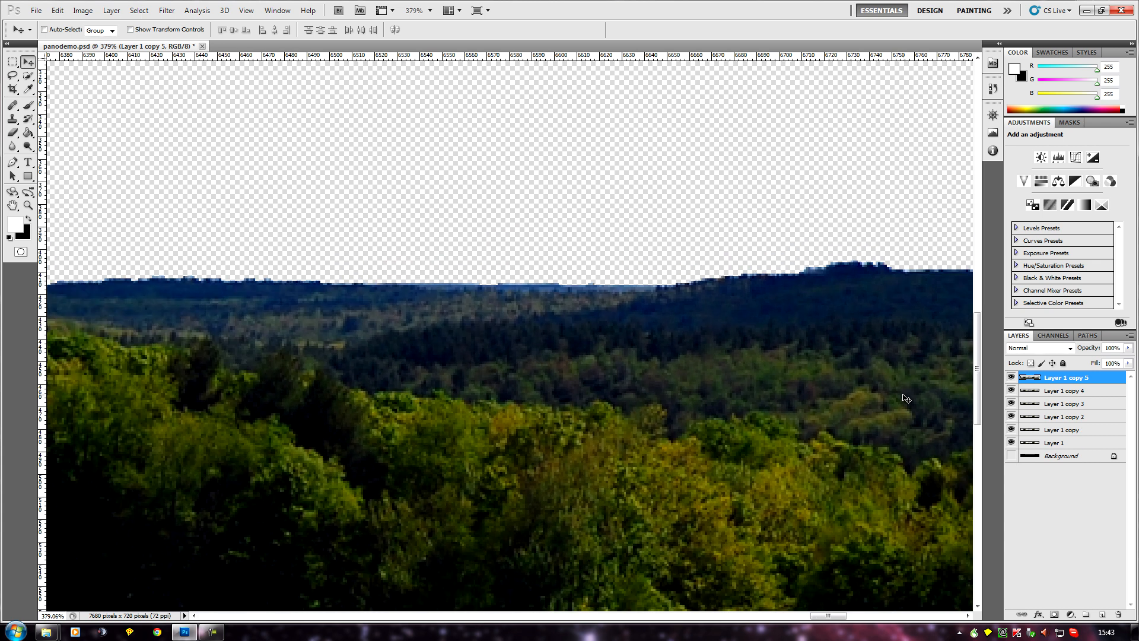
drag(825, 615, 887, 631)
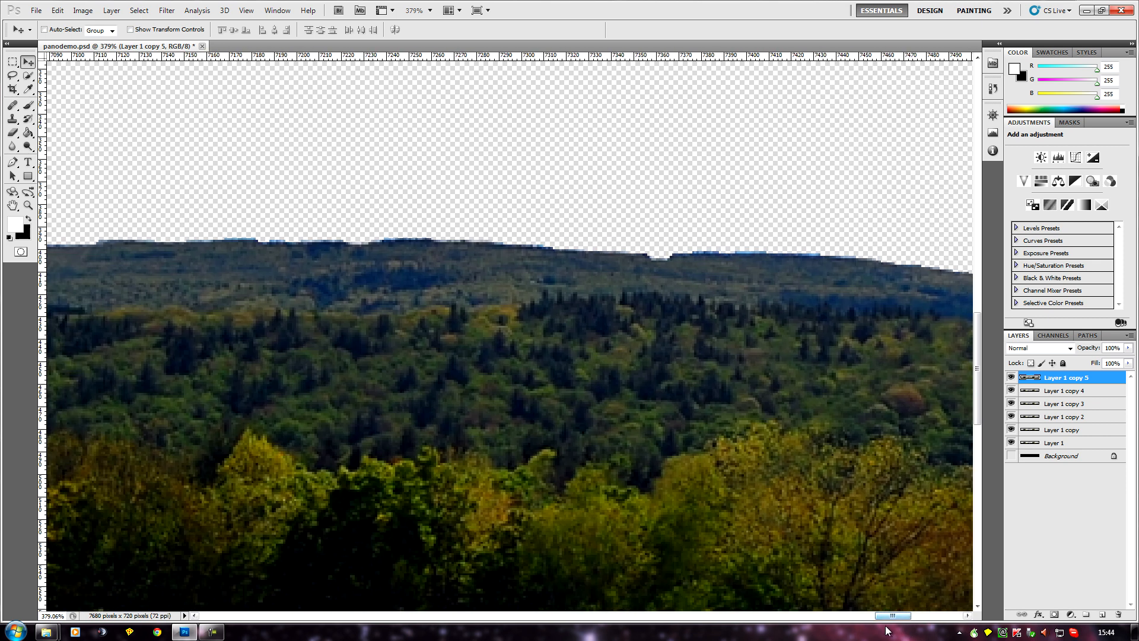
right_click(1057, 381)
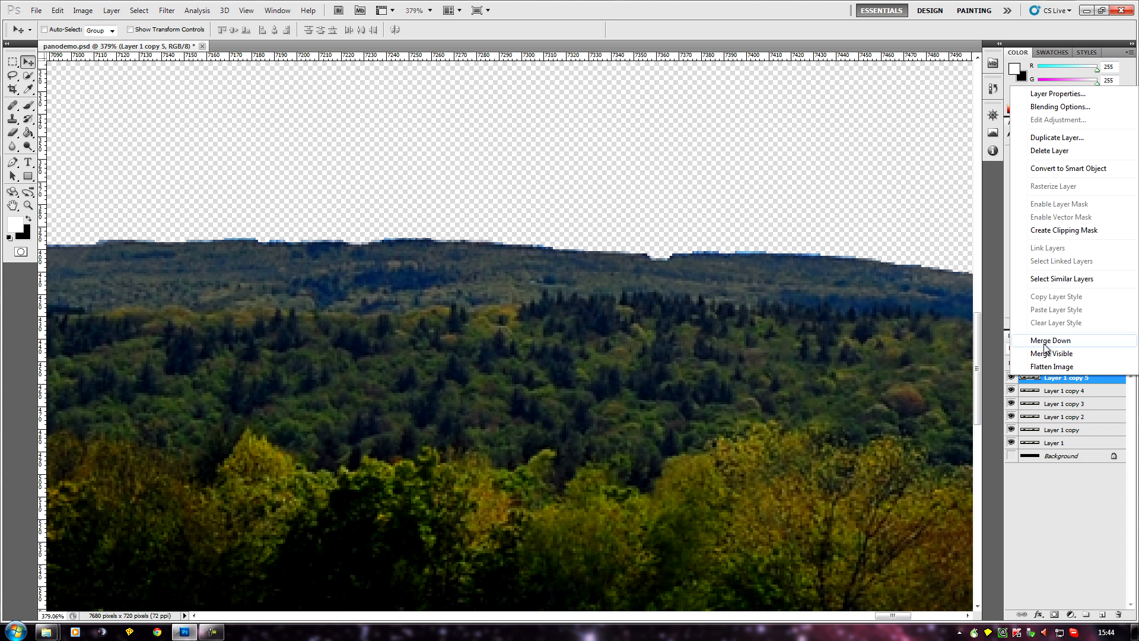
click(1045, 341)
right_click(1047, 378)
click(1050, 343)
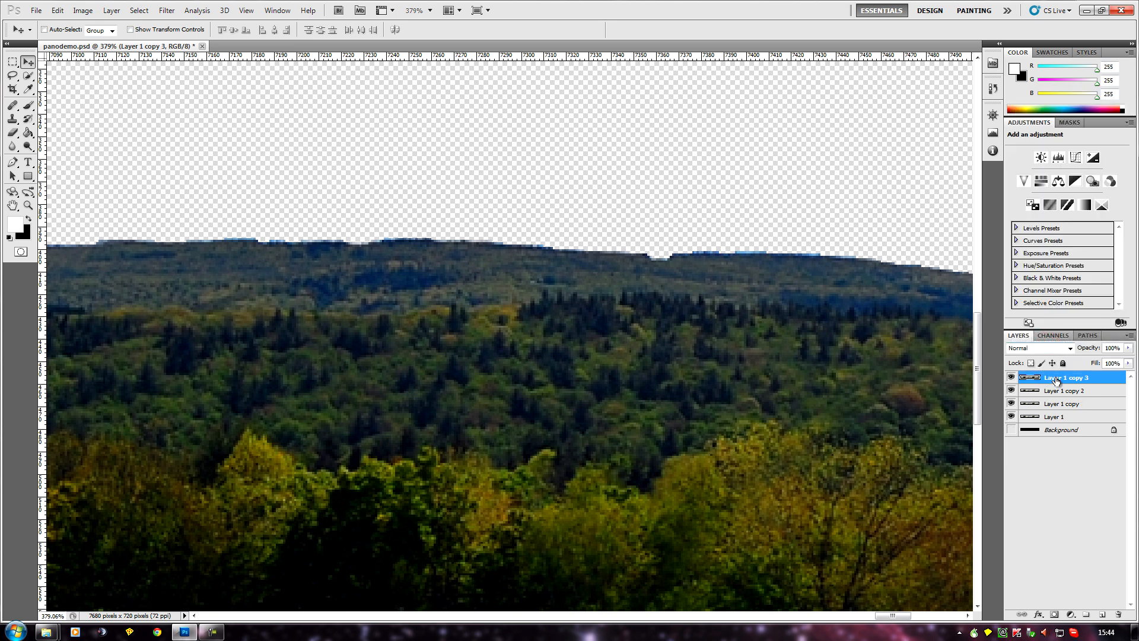
right_click(1055, 378)
click(1056, 343)
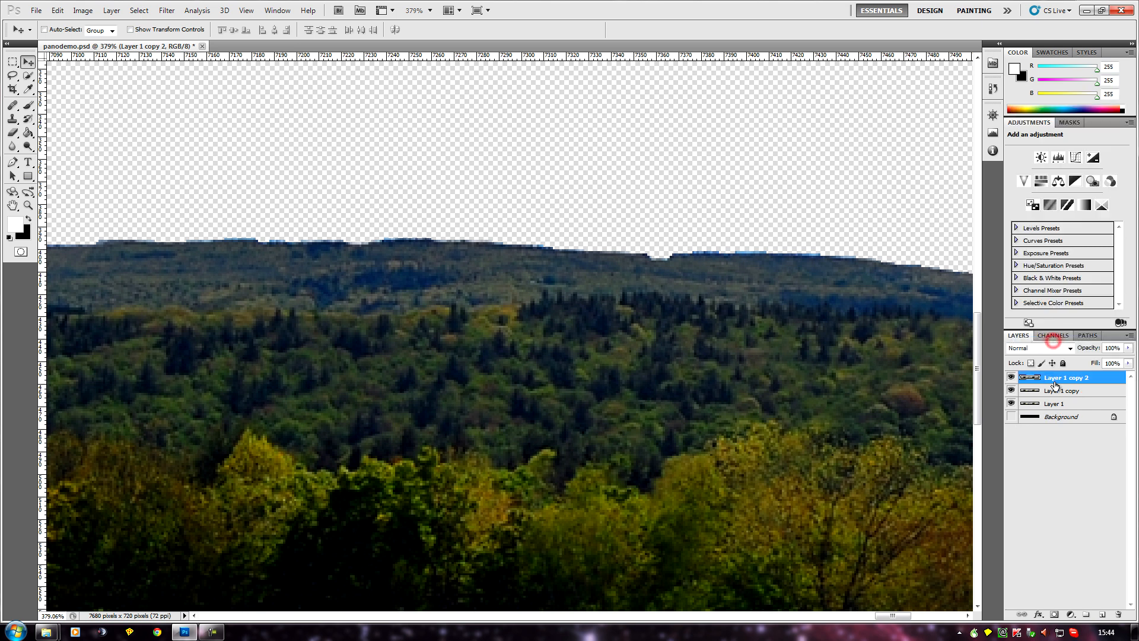
right_click(1056, 376)
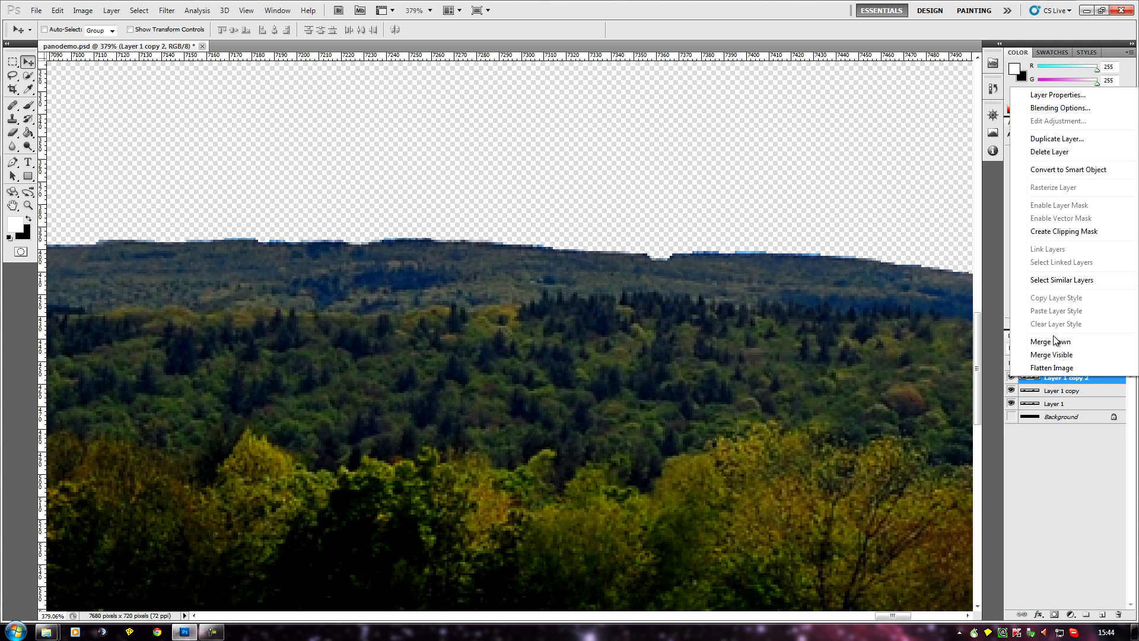
click(1054, 341)
right_click(1060, 380)
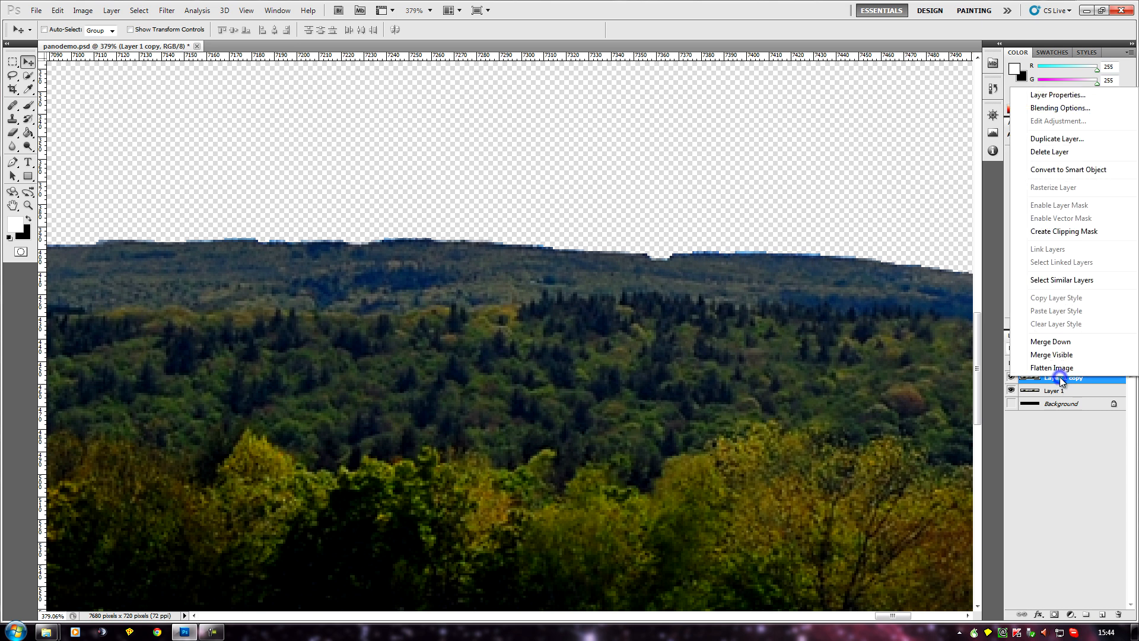
click(1053, 342)
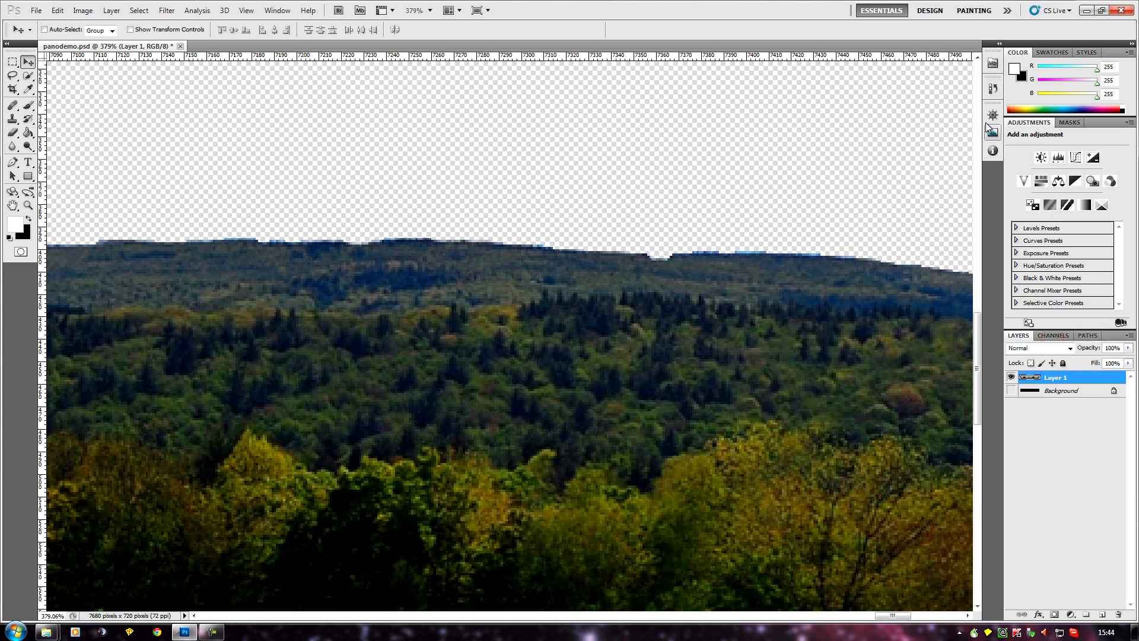
Step: Examine the opacity of the edge pixels around the small notch in the distant ridge using the Info readout
click(993, 151)
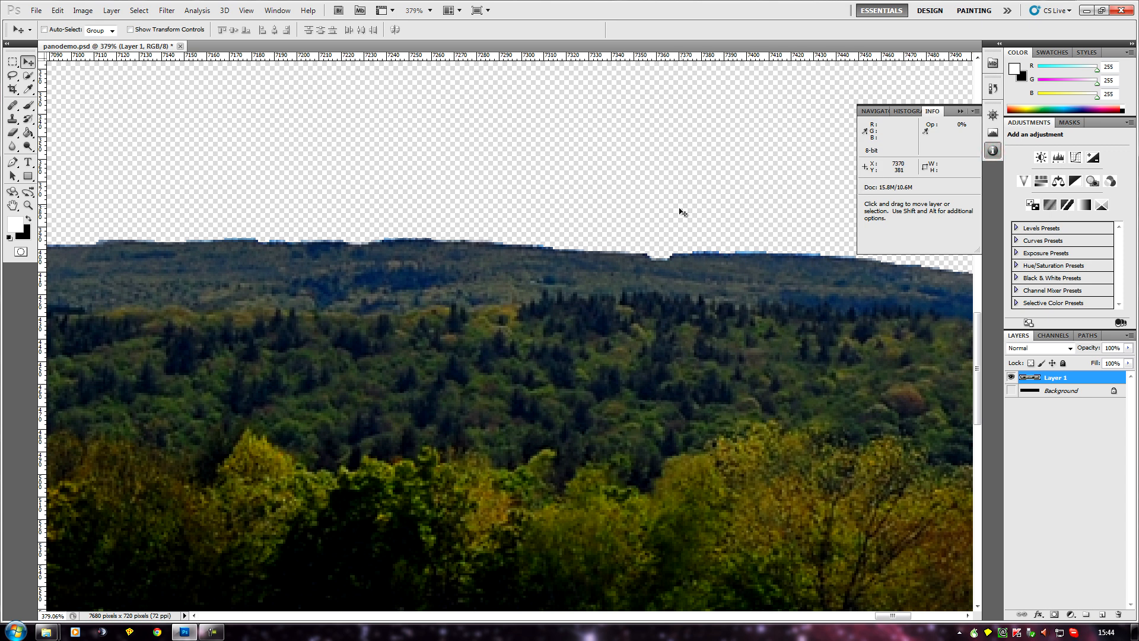
scroll(688, 209, up, 5)
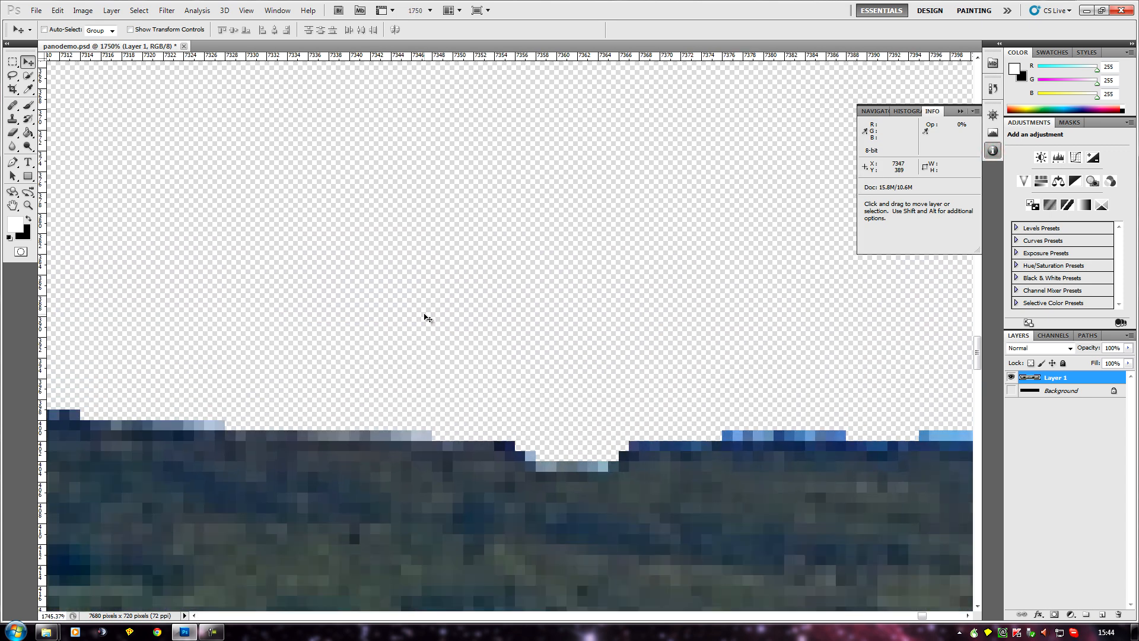
scroll(425, 306, down, 1)
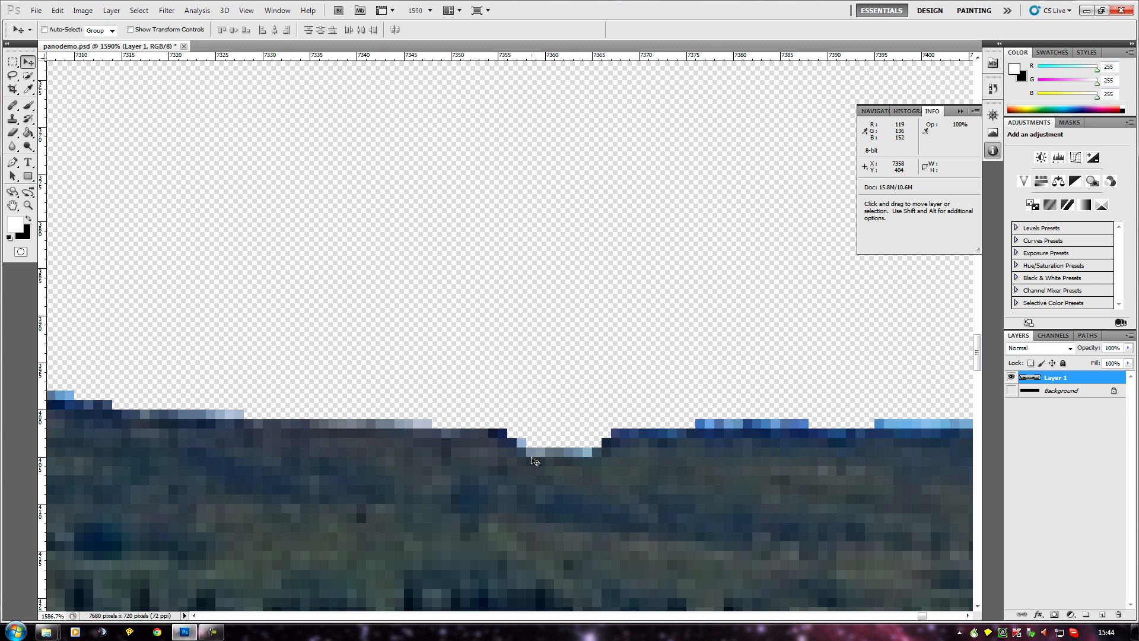
scroll(526, 452, down, 3)
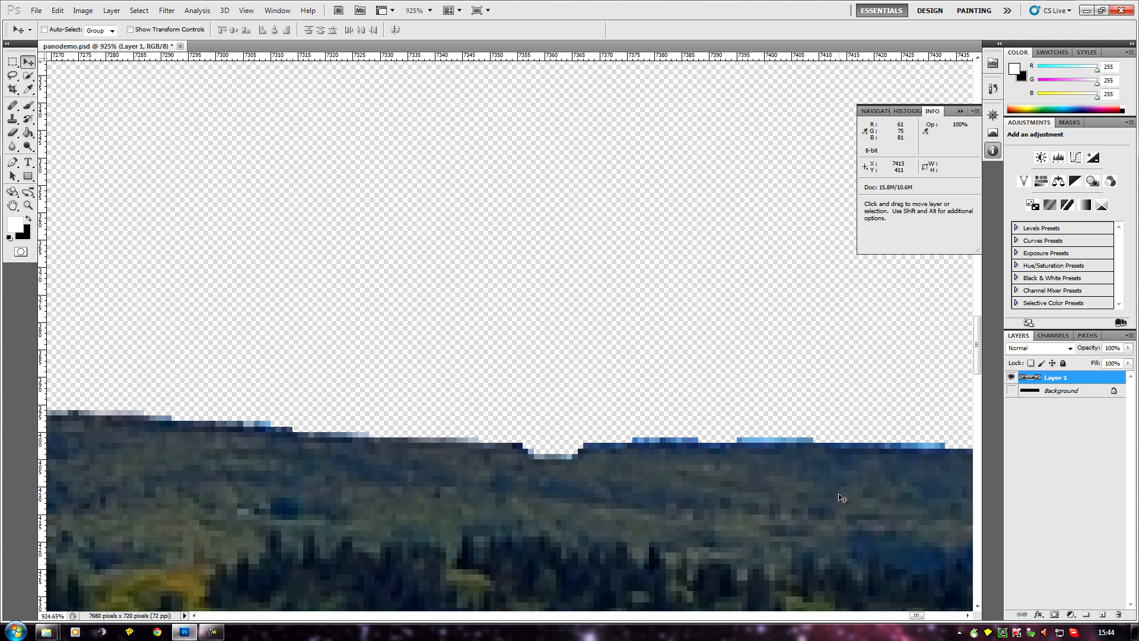
Step: Duplicate the merged Layer 1 and then its copy, stacking two more copies above it with default names
right_click(1059, 381)
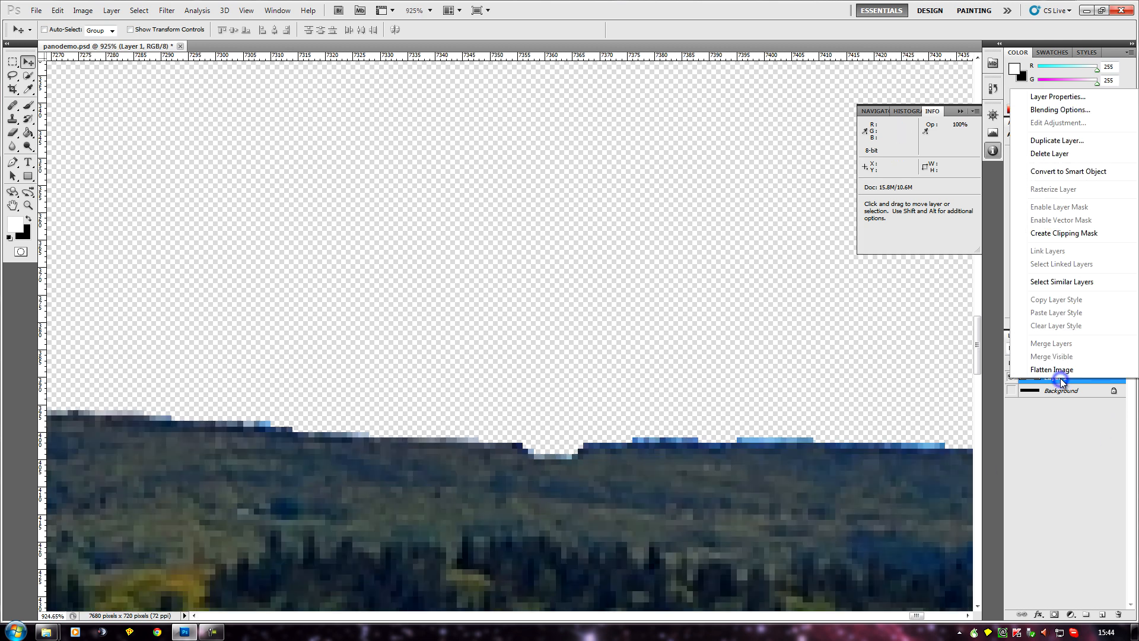
click(1050, 141)
click(509, 242)
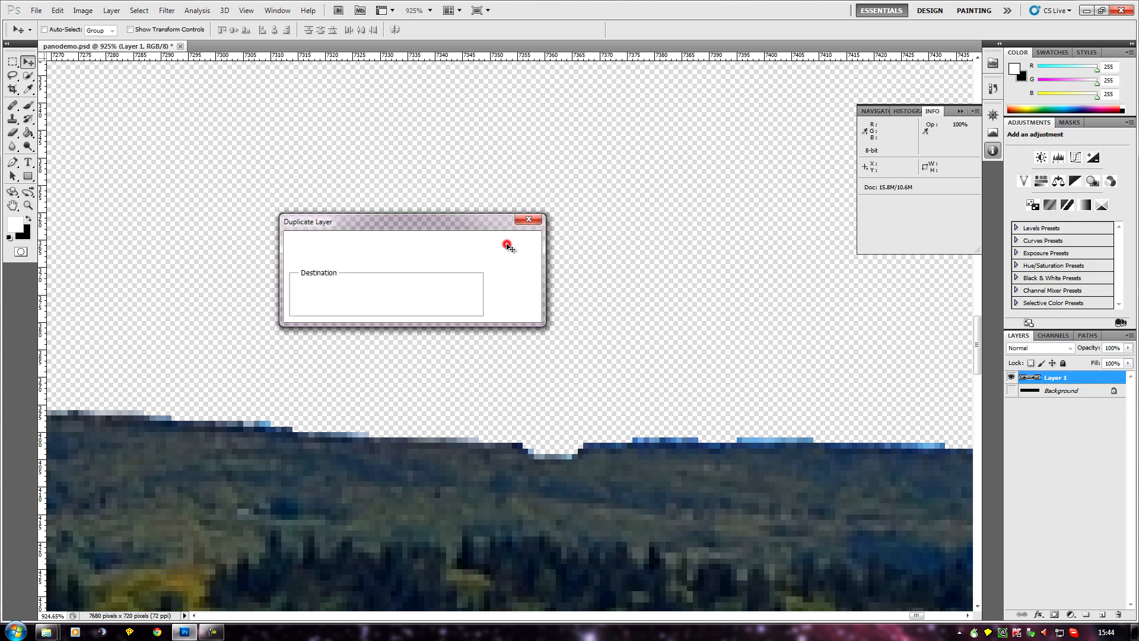
right_click(1066, 377)
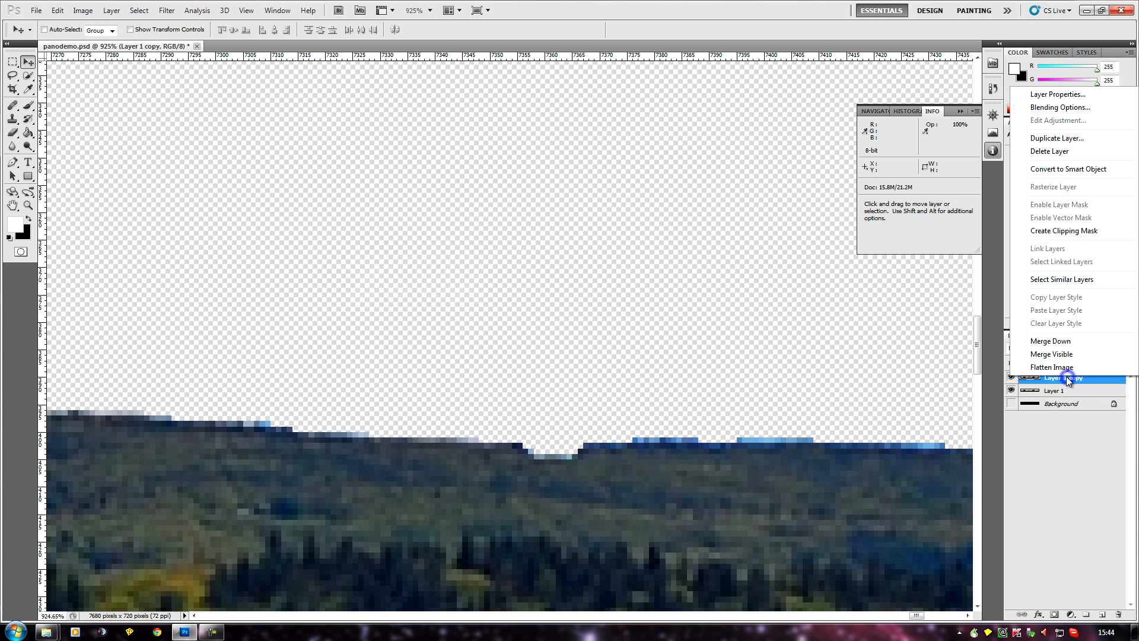
click(1049, 139)
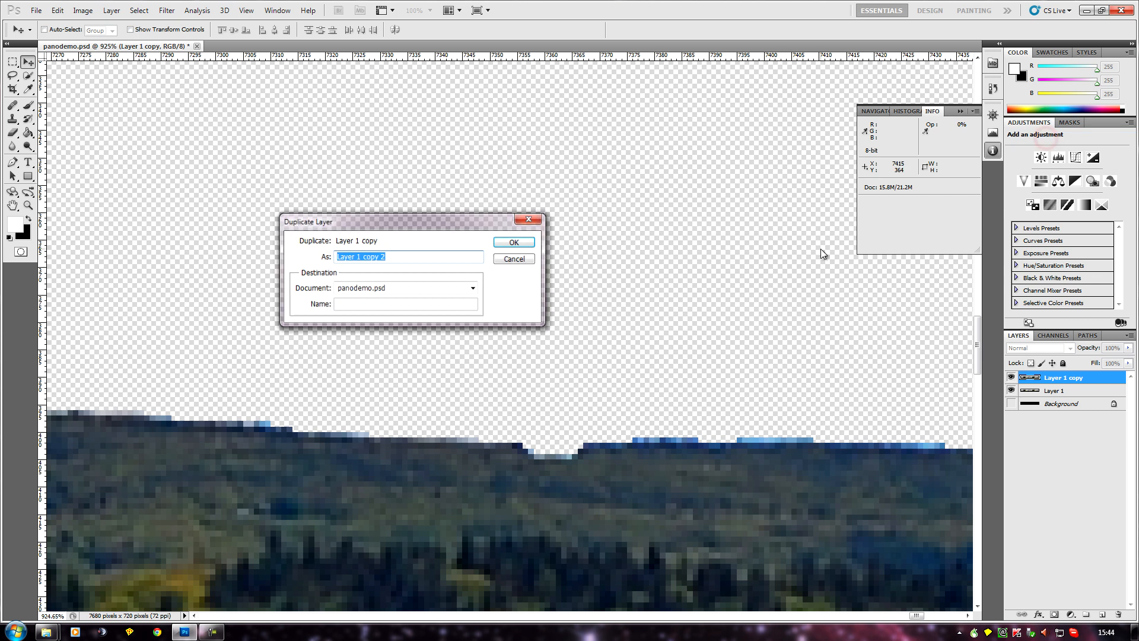
click(503, 243)
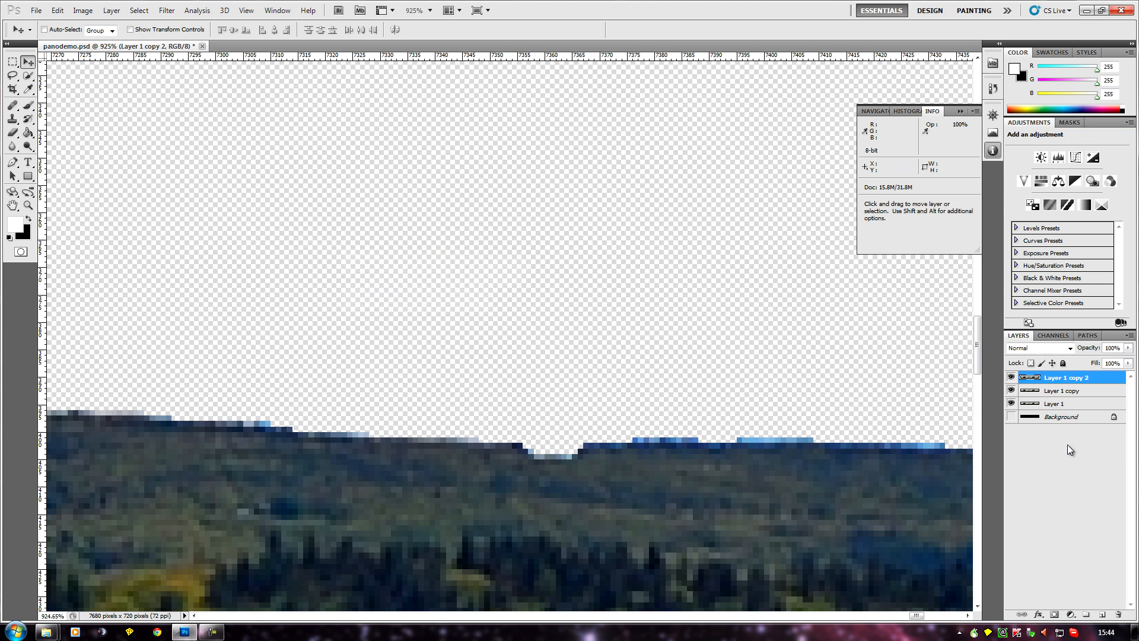
Step: Merge the two extra copies down into Layer 1, one after the other
right_click(1055, 380)
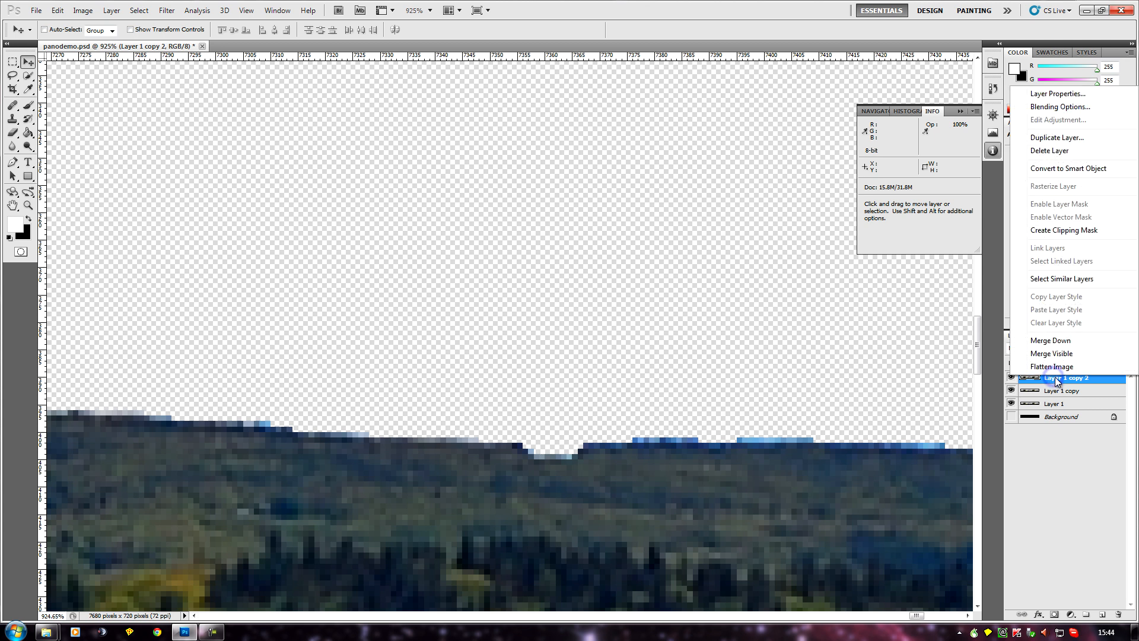
click(1053, 341)
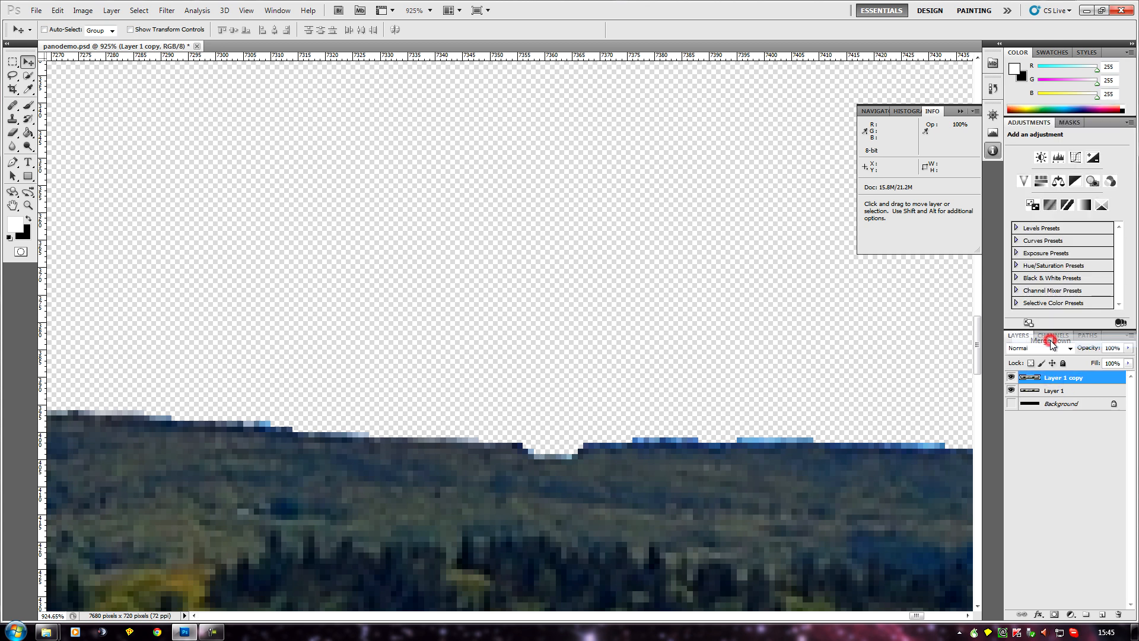
right_click(1059, 379)
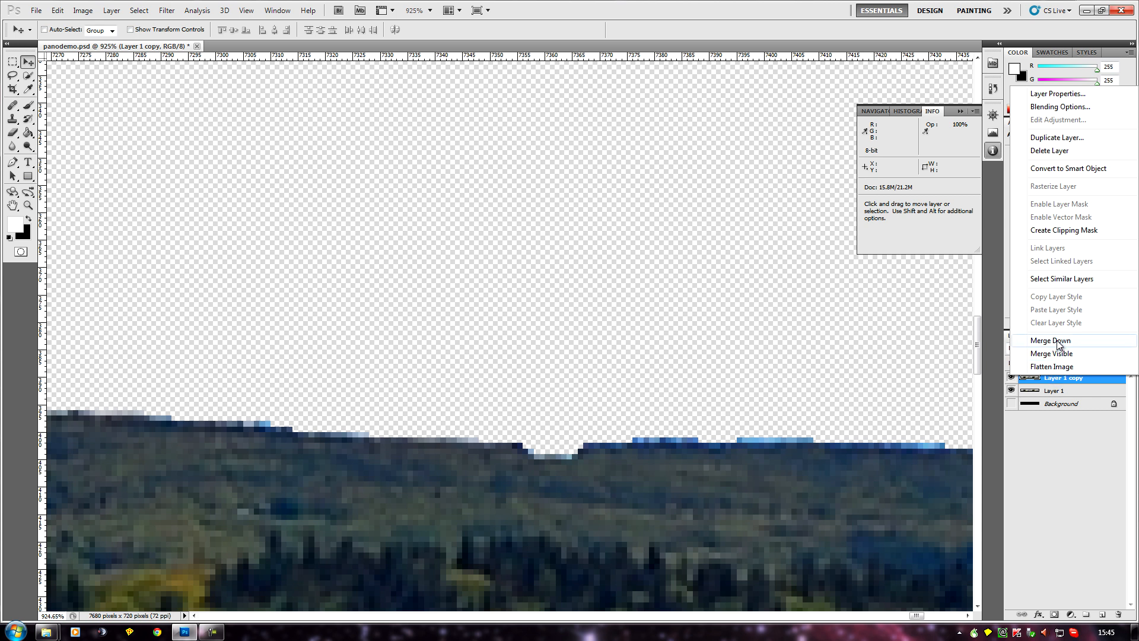
click(1056, 340)
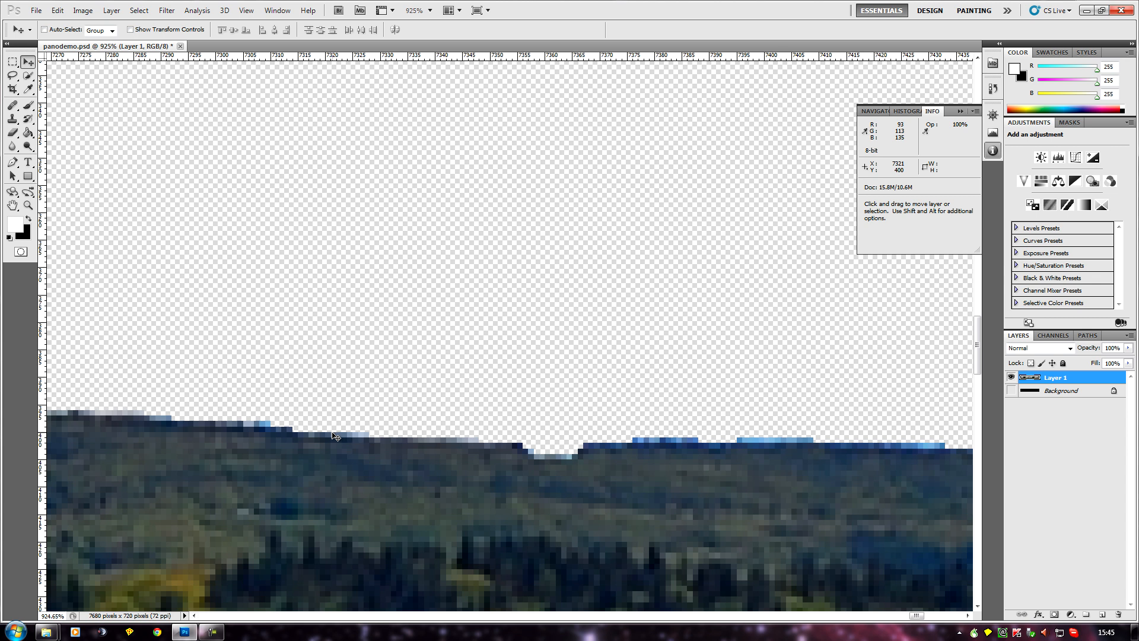
scroll(650, 414, down, 10)
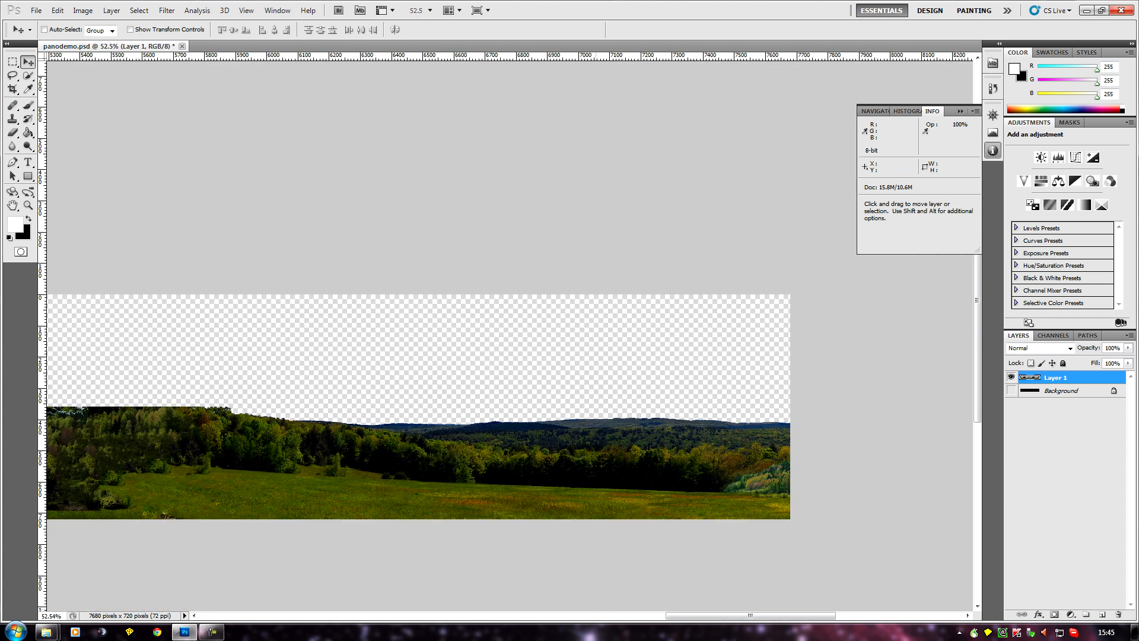
Step: Load the opaque pixels of Layer 1 as a selection and save that selection as a new alpha channel
click(960, 111)
scroll(831, 436, down, 2)
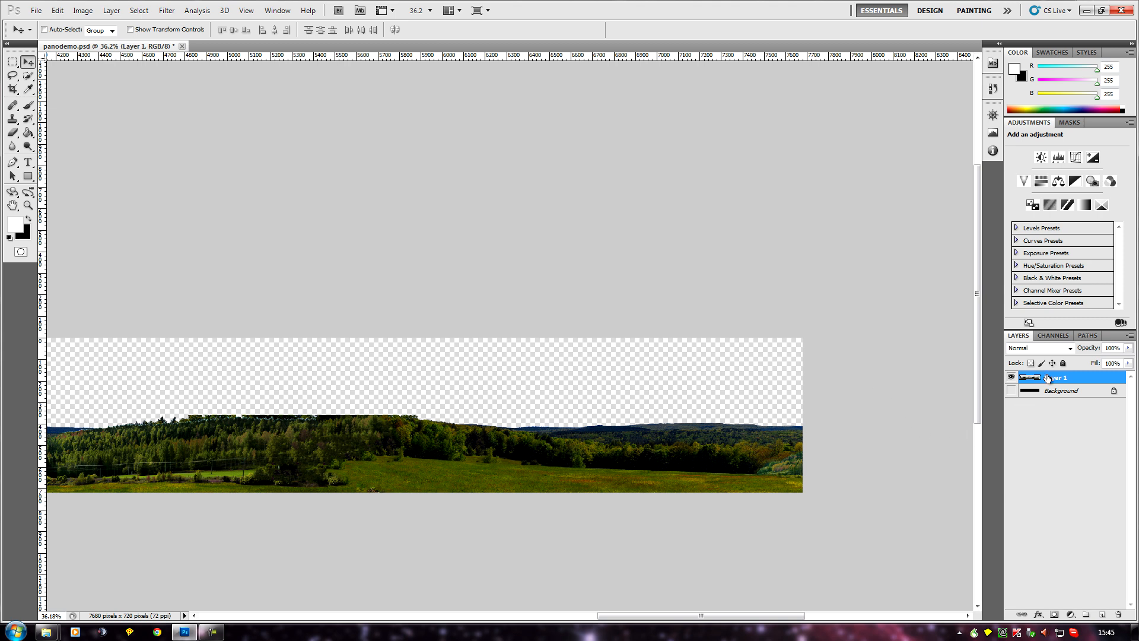
ctrl+click(1030, 380)
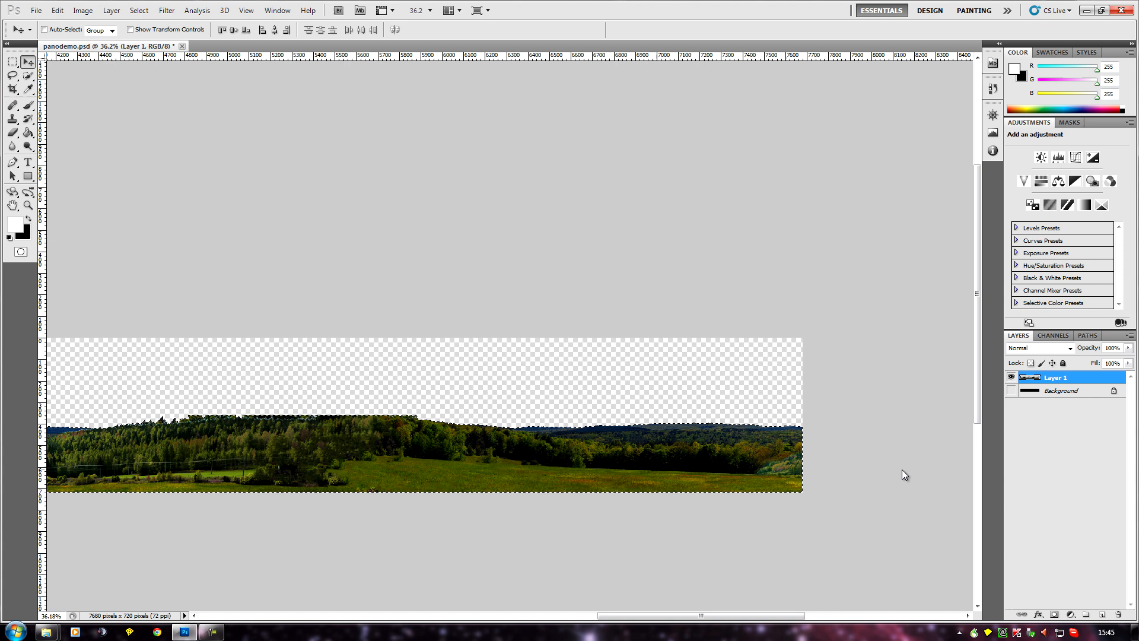
scroll(902, 471, down, 2)
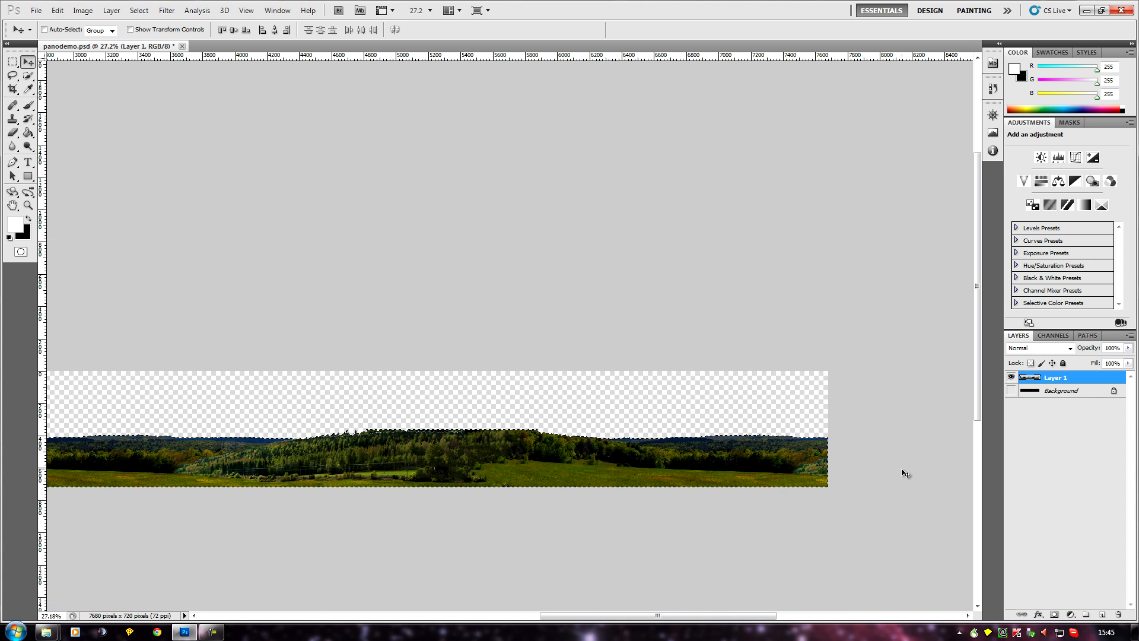
click(1053, 335)
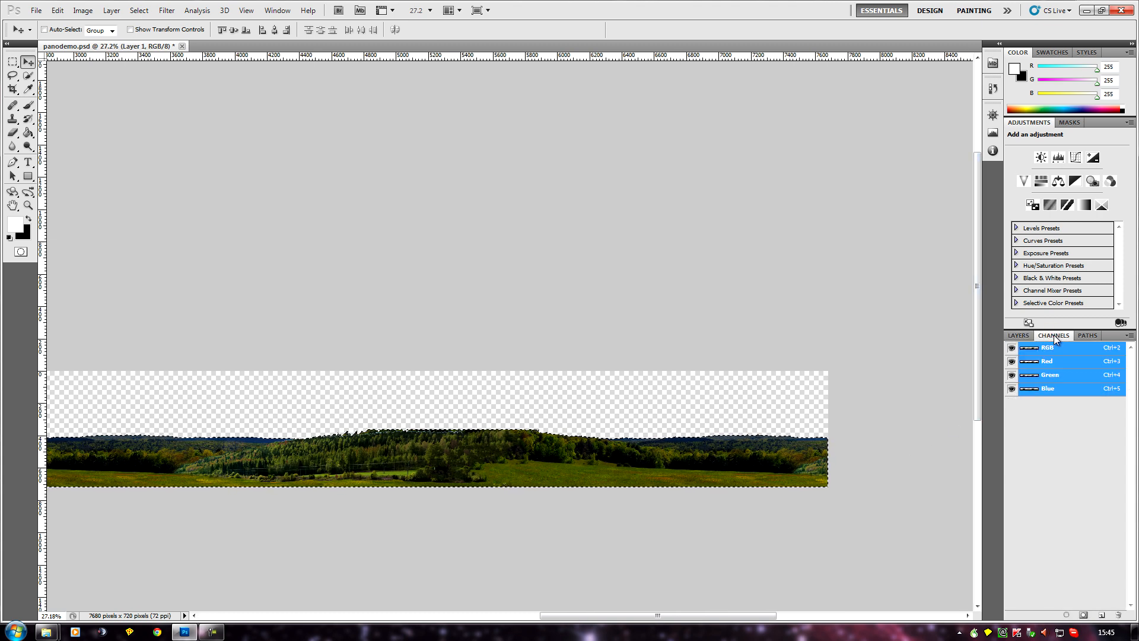
click(1083, 615)
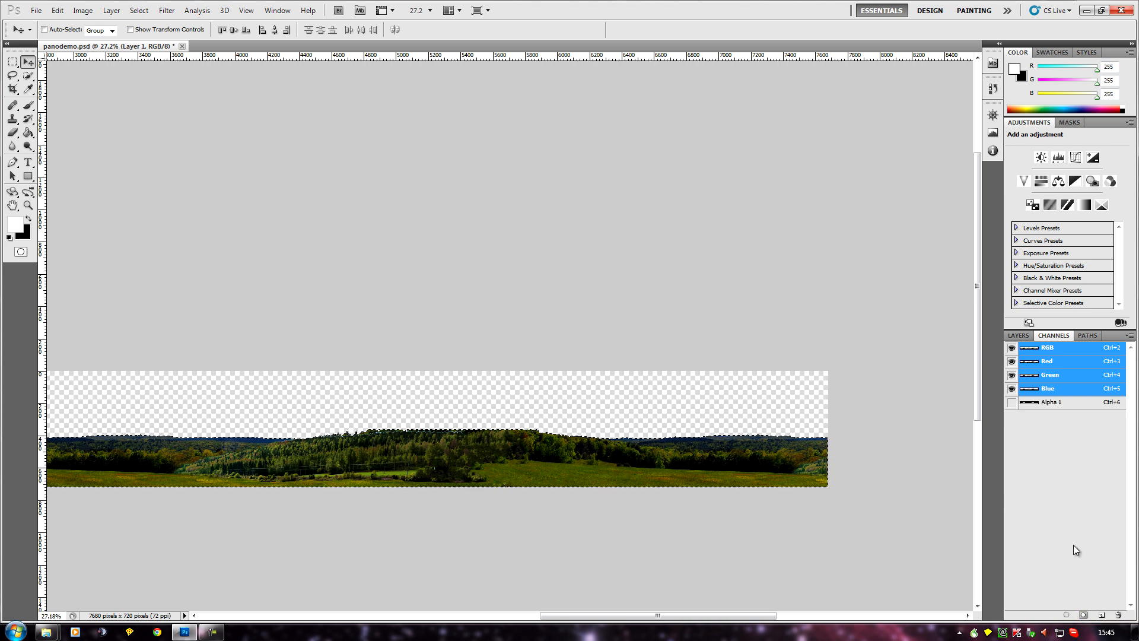
Step: Check the Alpha 1 mask on its own, return to the RGB composite and deselect
click(1061, 404)
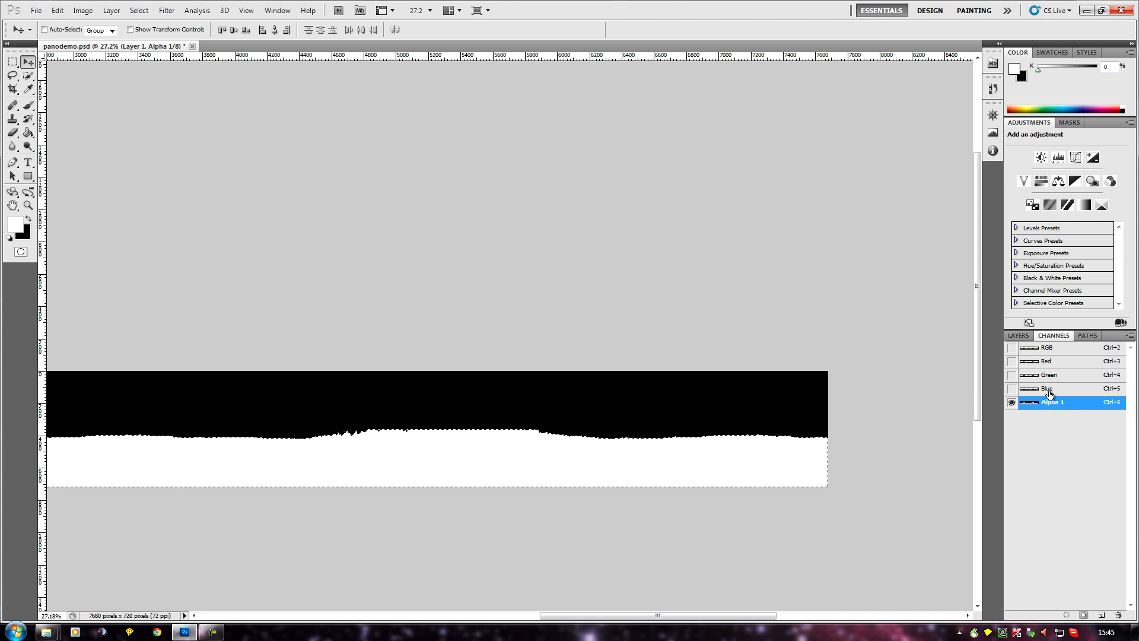
click(1047, 350)
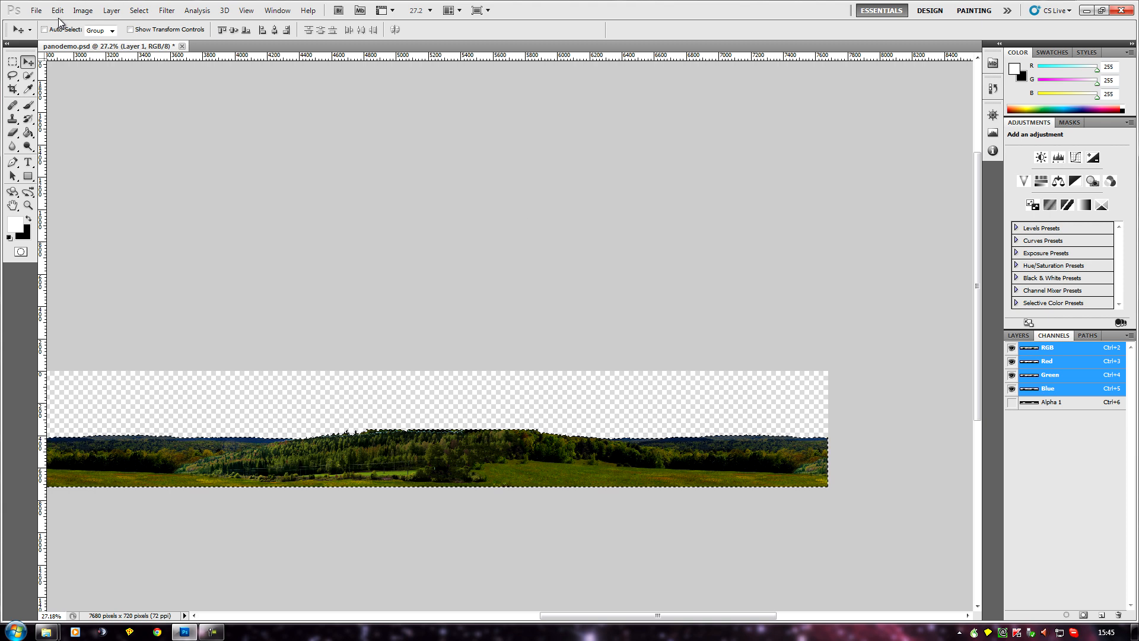
click(134, 14)
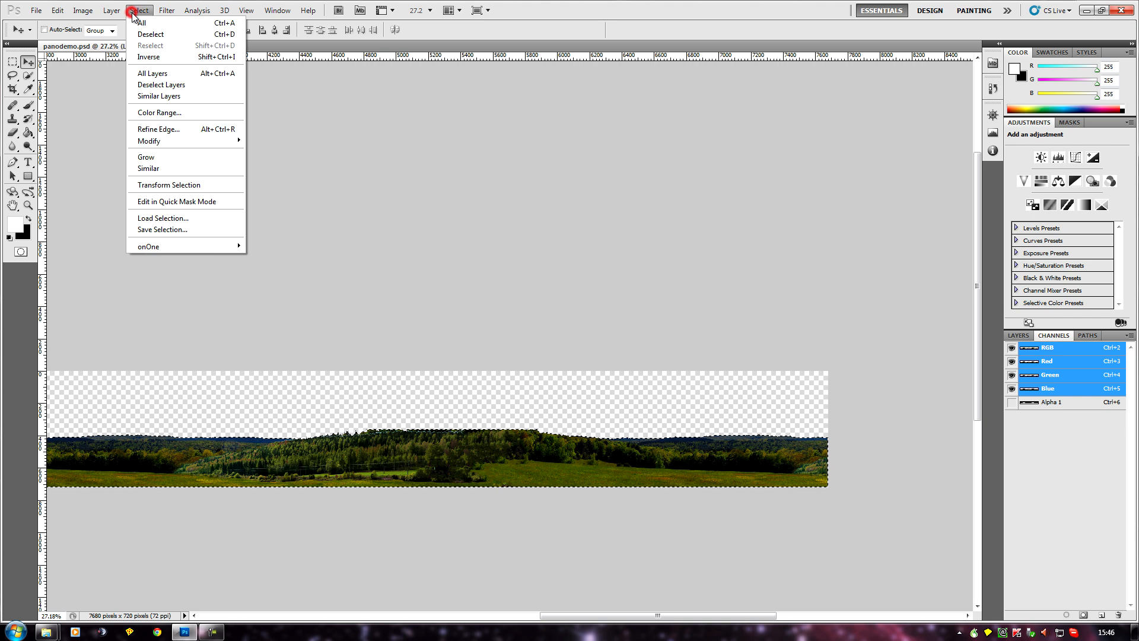
click(152, 35)
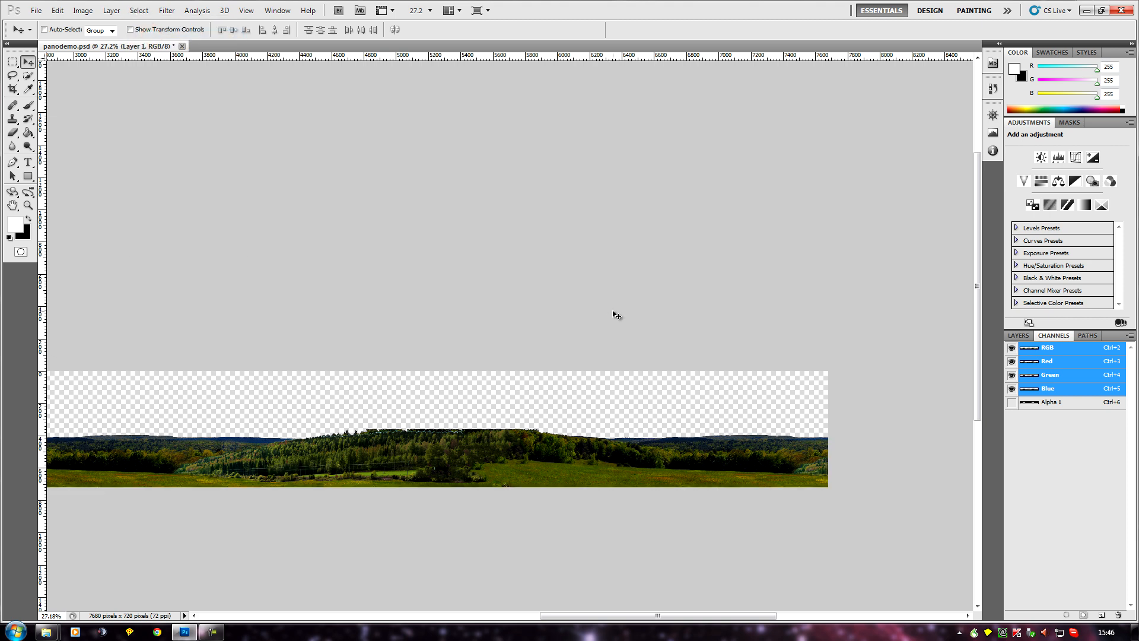
Step: Show only the Alpha 1 channel and marquee-select a very thin strip along the bottom edge across the full panorama width
scroll(620, 320, down, 1)
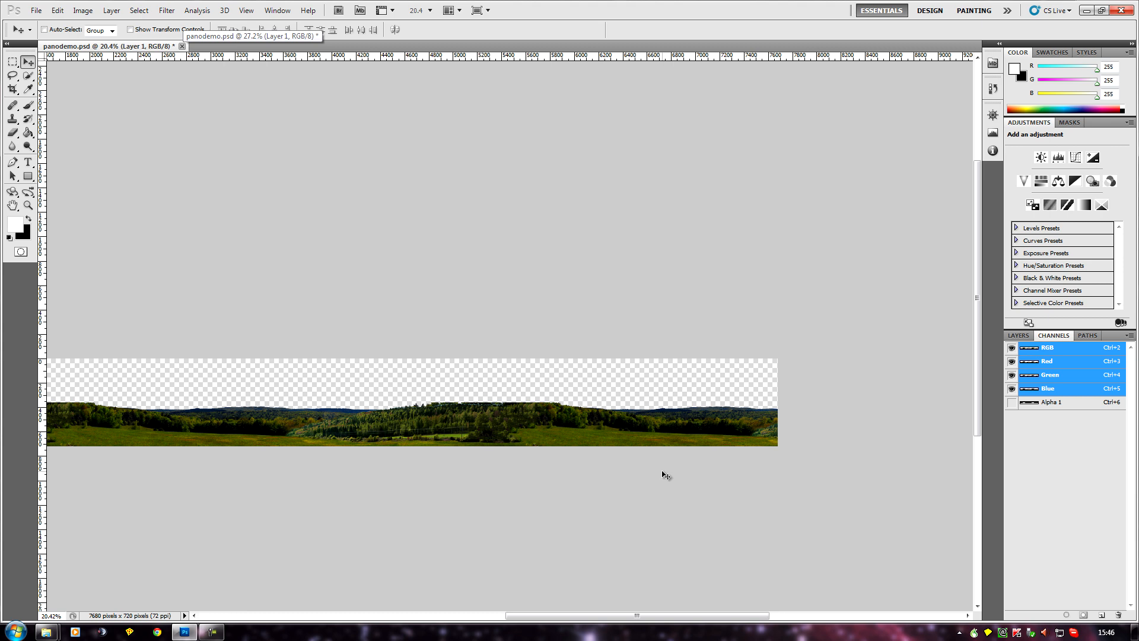
scroll(666, 474, up, 2)
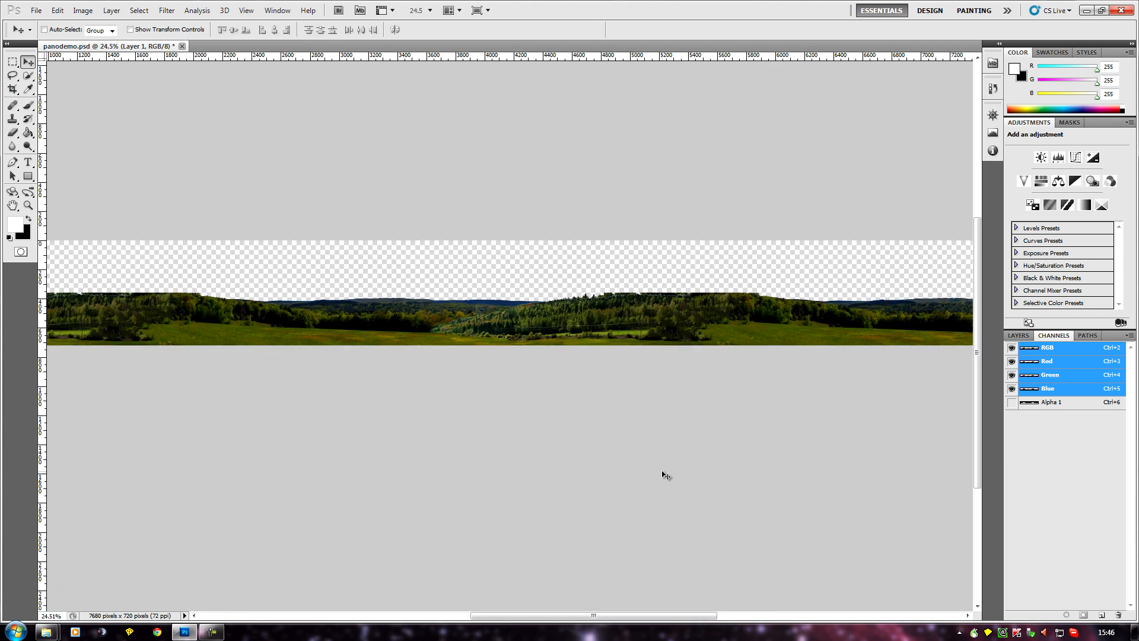
scroll(662, 472, down, 1)
scroll(604, 605, up, 1)
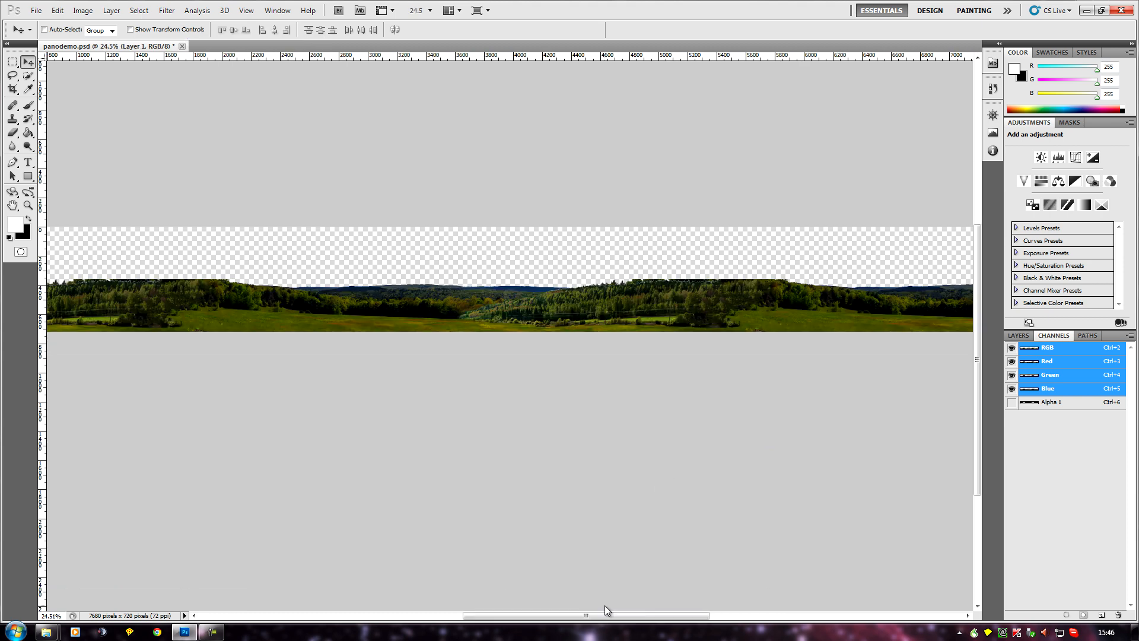
drag(586, 620, 667, 620)
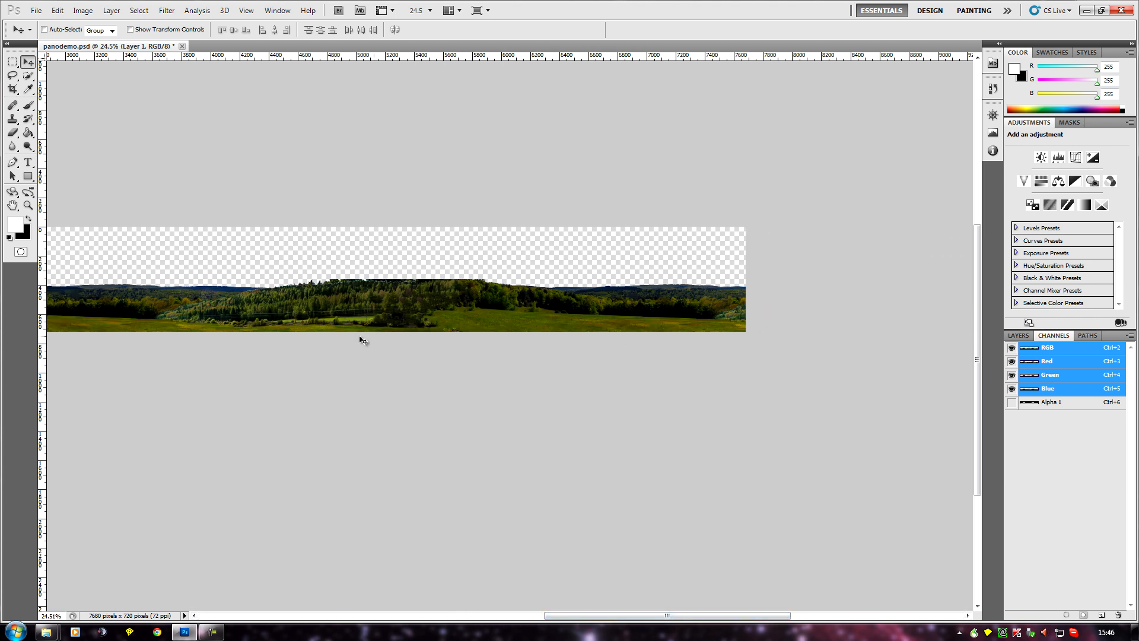
drag(618, 616, 485, 632)
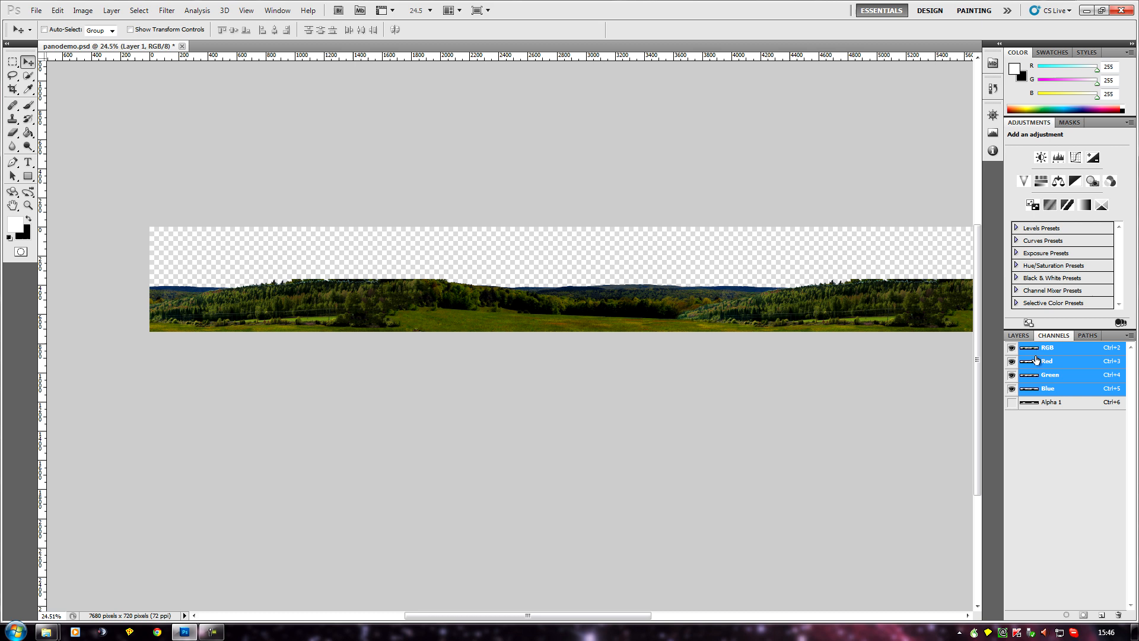
click(1041, 402)
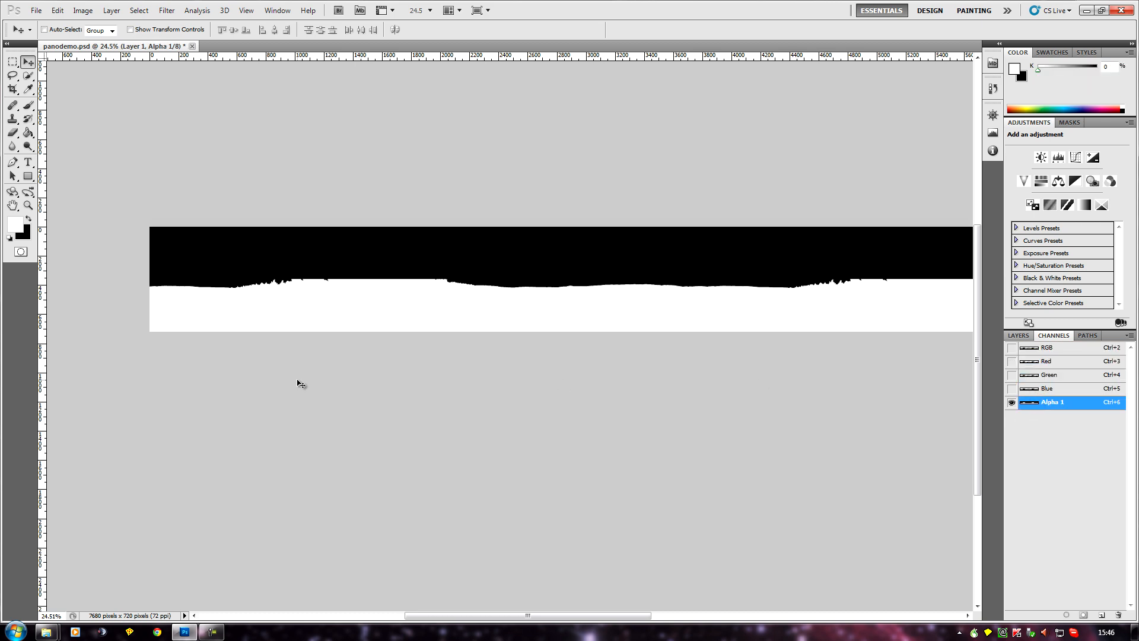
click(13, 62)
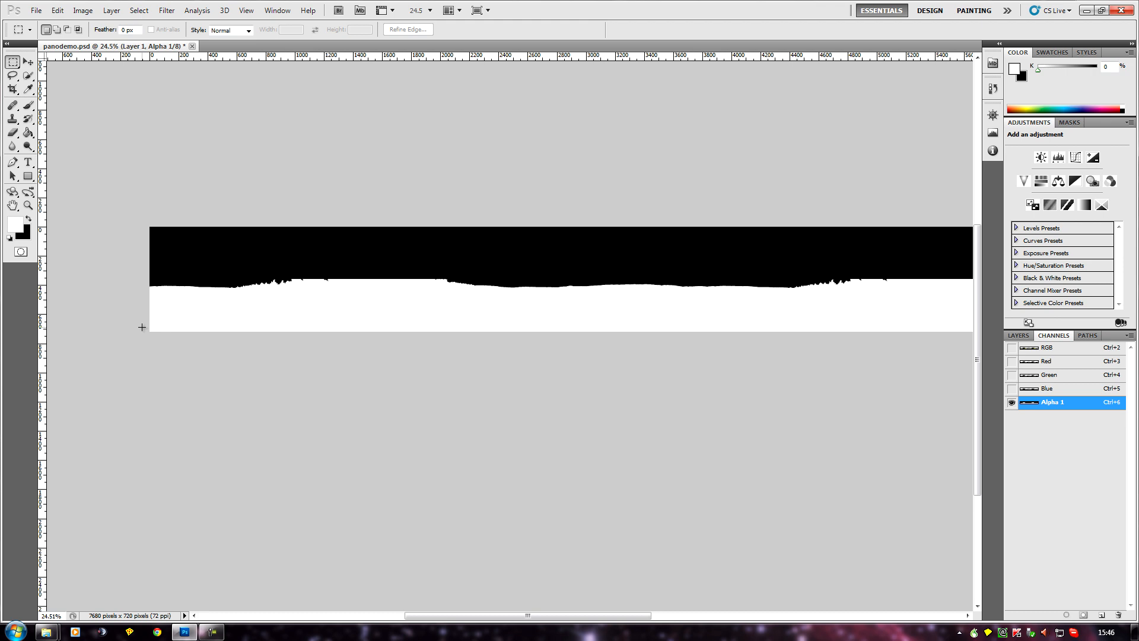
drag(142, 329, 887, 355)
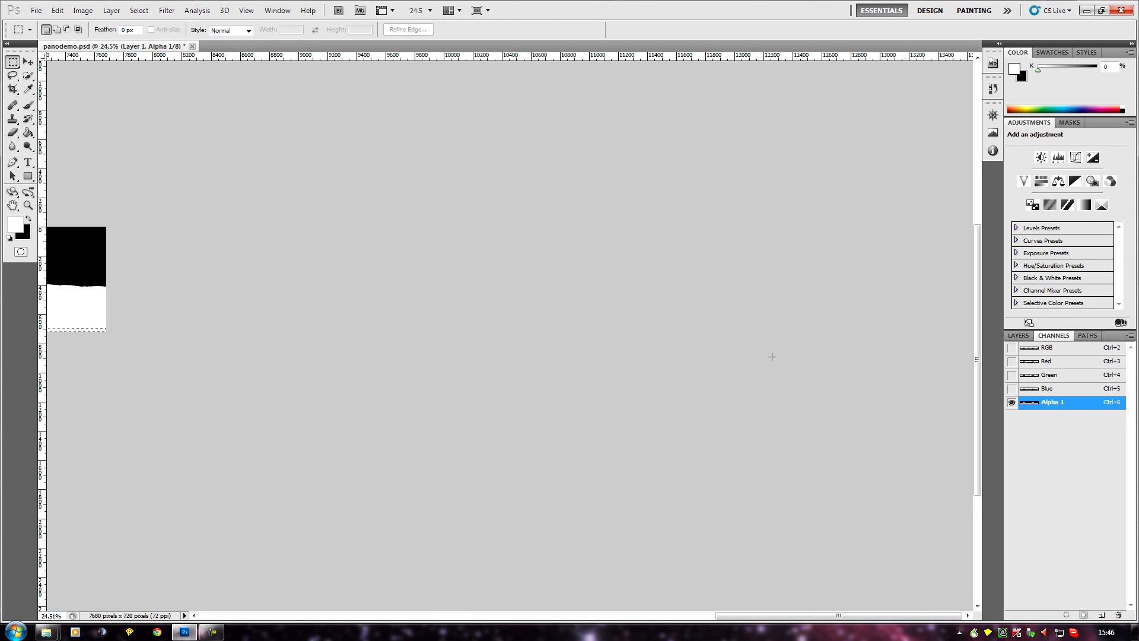
drag(321, 349, 382, 453)
drag(776, 617, 509, 619)
scroll(422, 494, down, 3)
scroll(422, 494, down, 1)
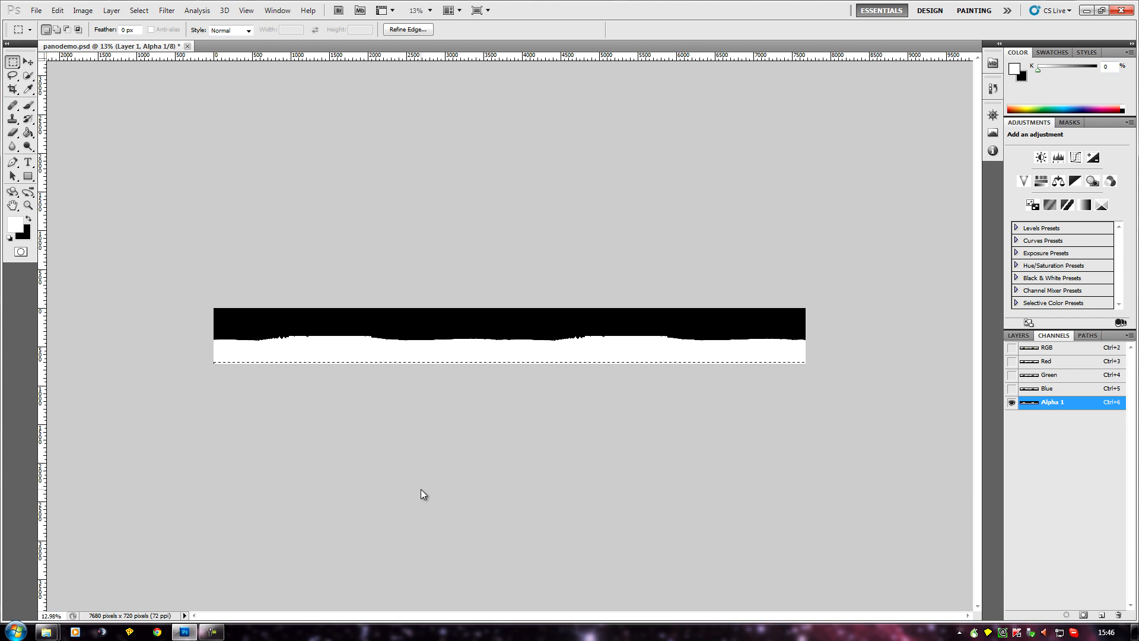
Step: Paint the selected bottom strip of Alpha 1 black with the Brush, and go back to the RGB composite and the layers
click(28, 218)
click(28, 105)
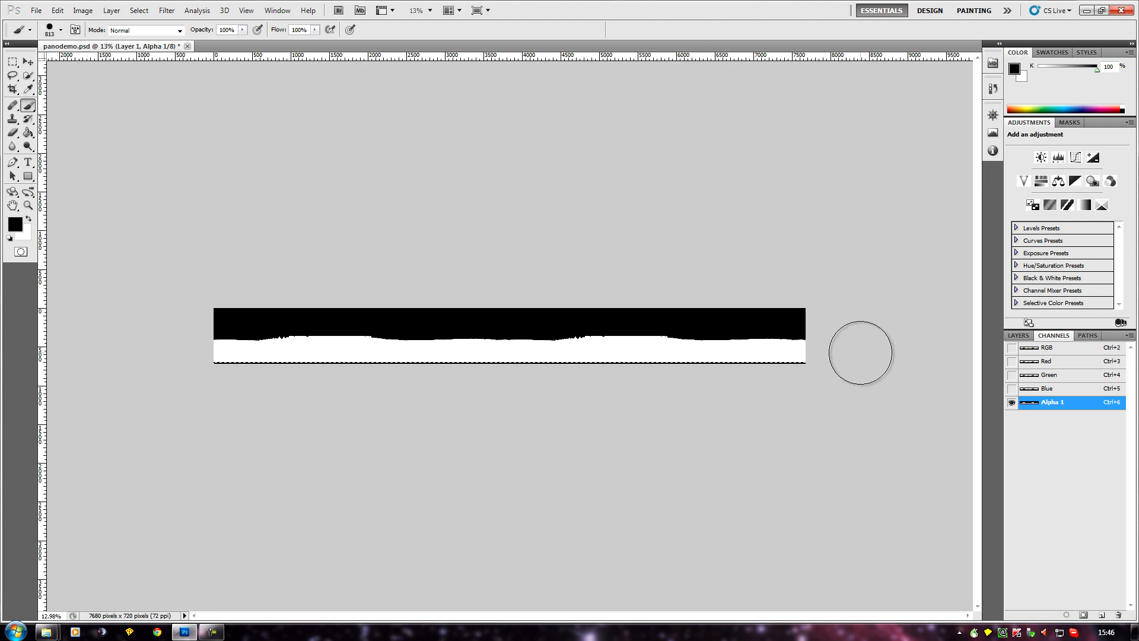
click(1047, 348)
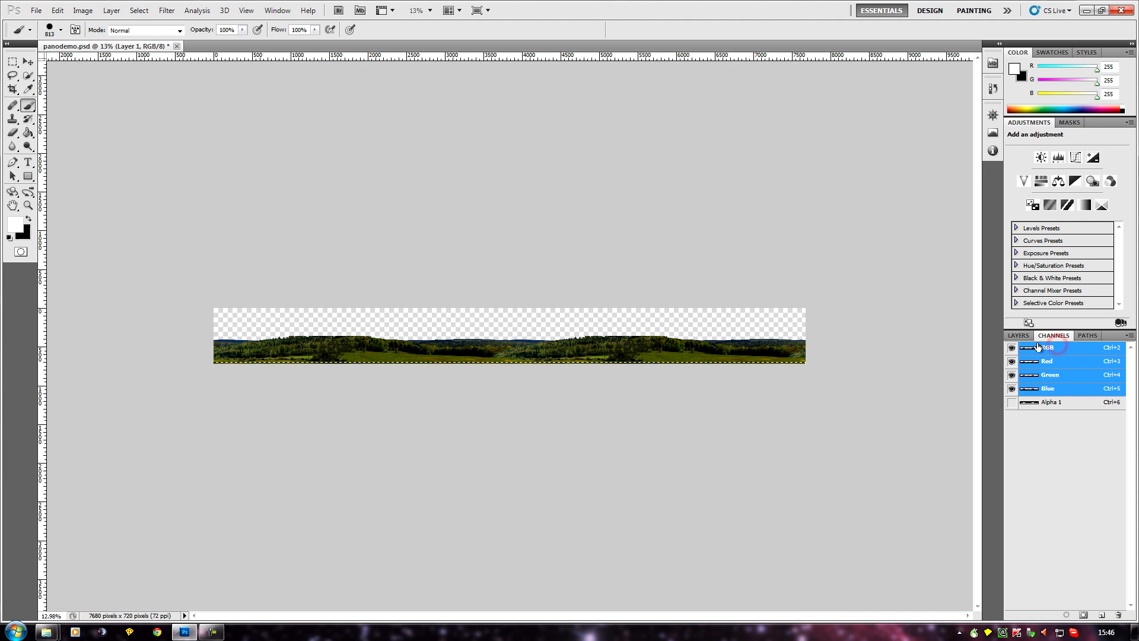
click(1017, 335)
key(x)
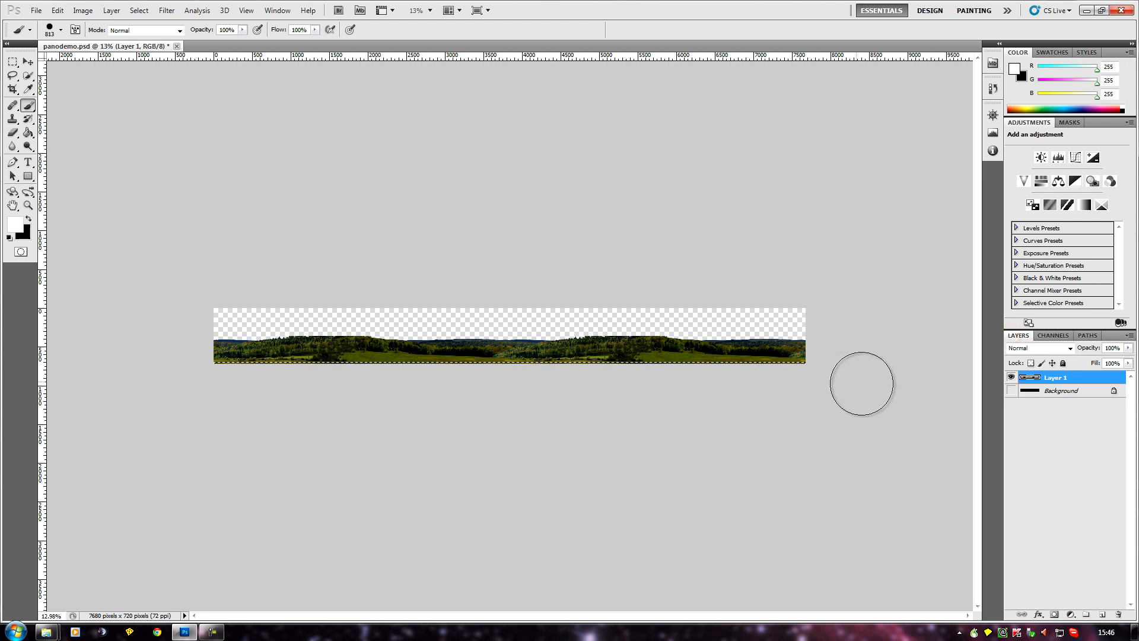
Step: Erase the selected bottom strip of Layer 1 across its width with a 162 px Eraser, and deselect
scroll(867, 386, up, 2)
scroll(861, 442, up, 2)
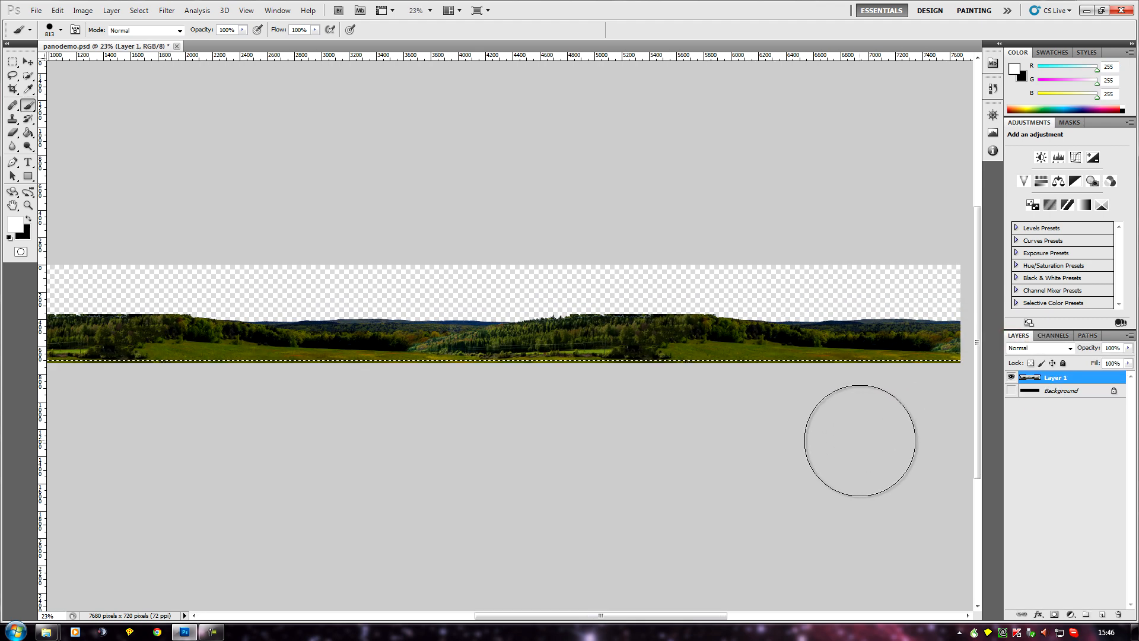
click(13, 133)
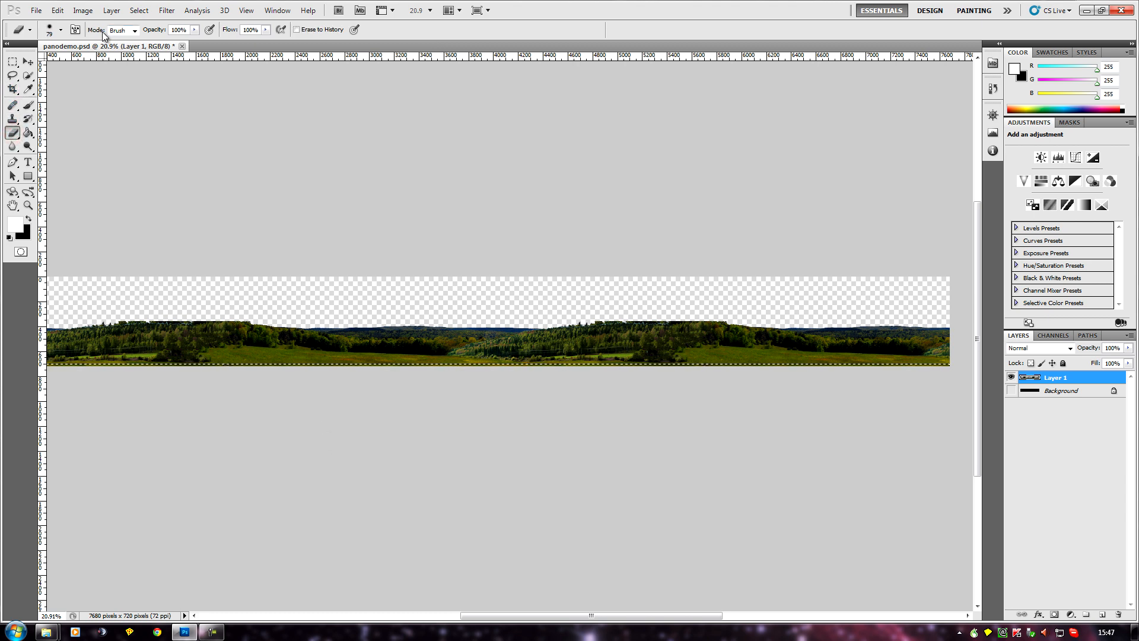
click(61, 31)
click(94, 63)
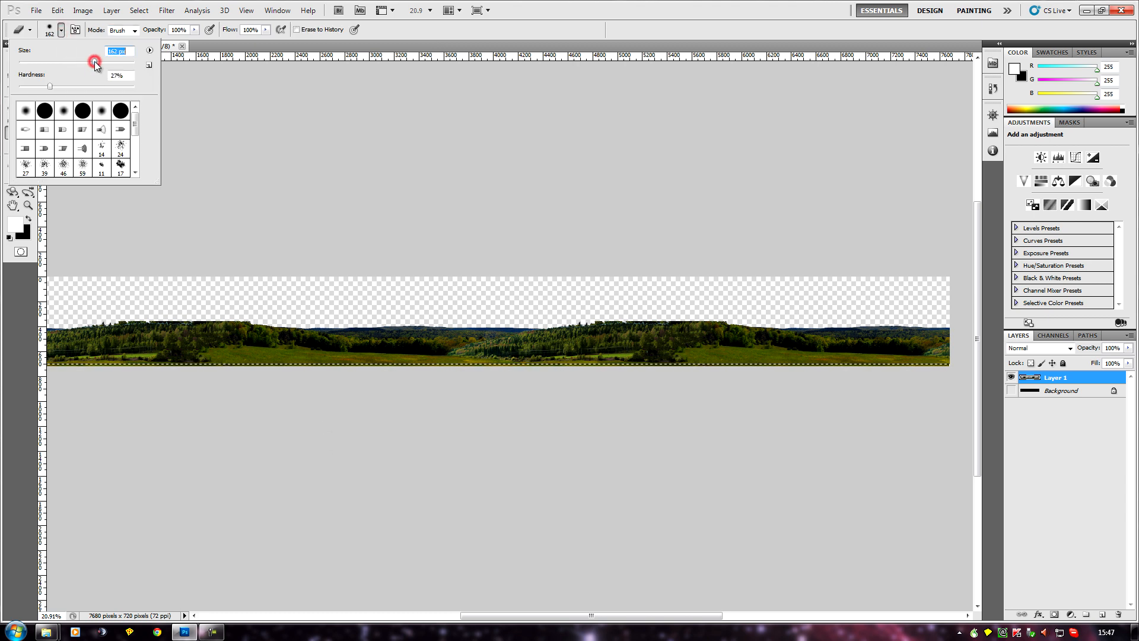
click(243, 369)
drag(39, 369, 185, 368)
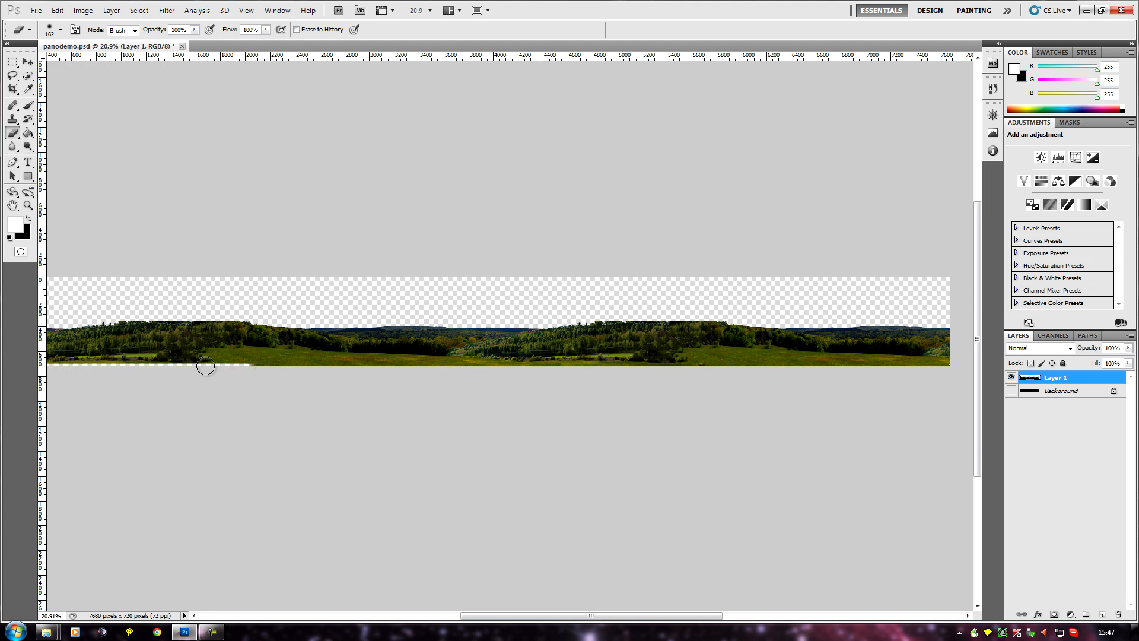
mouse_move(484, 359)
mouse_down()
mouse_move(750, 371)
mouse_move(682, 372)
mouse_move(1002, 363)
mouse_up()
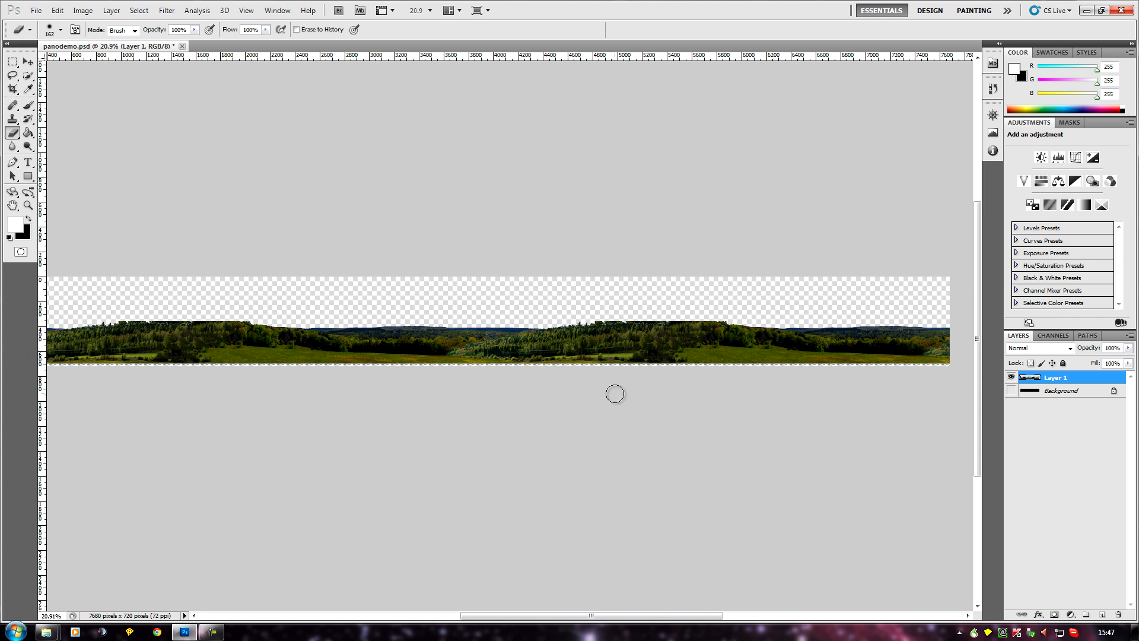
click(134, 12)
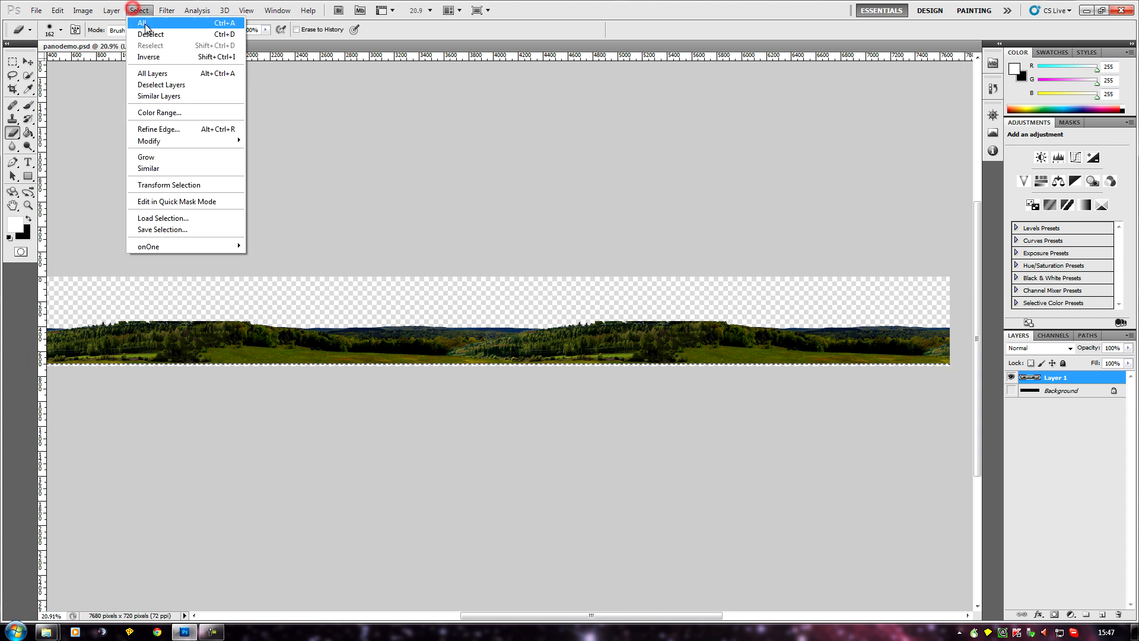
click(149, 33)
Step: Make the Background layer visible behind Layer 1 and flatten the image
scroll(753, 408, down, 2)
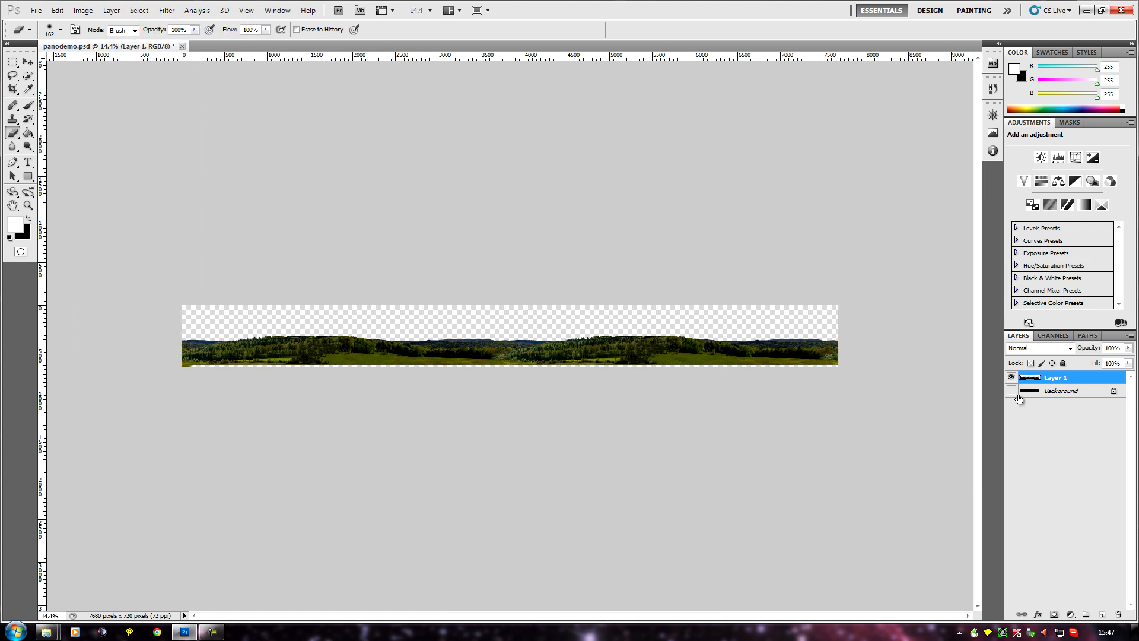
click(1011, 391)
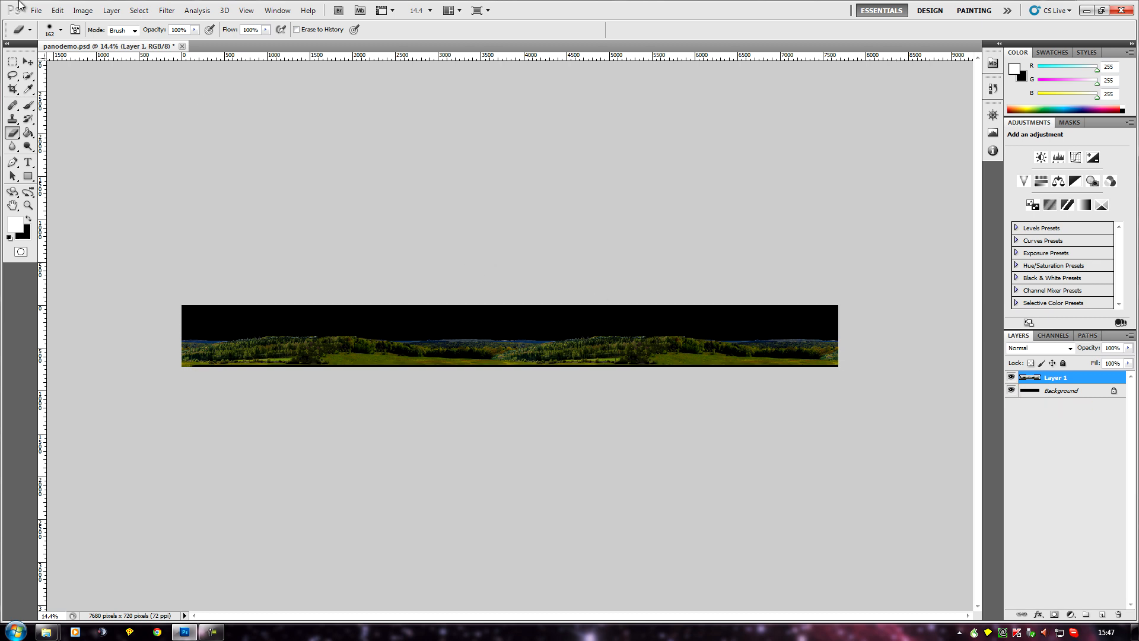
click(121, 15)
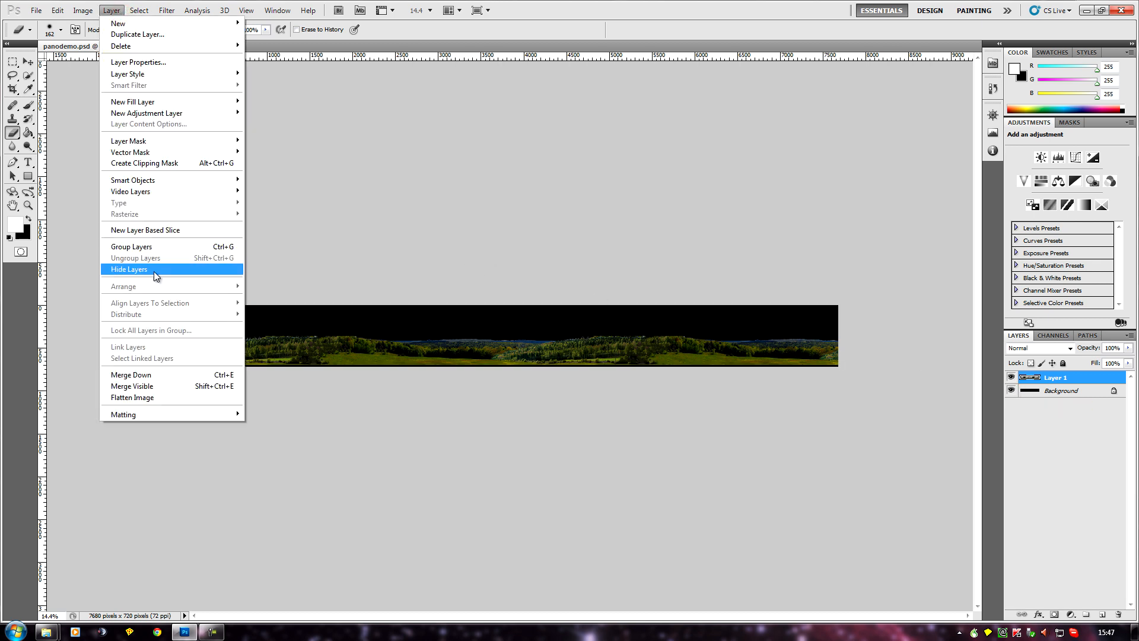
click(147, 395)
scroll(104, 204, up, 4)
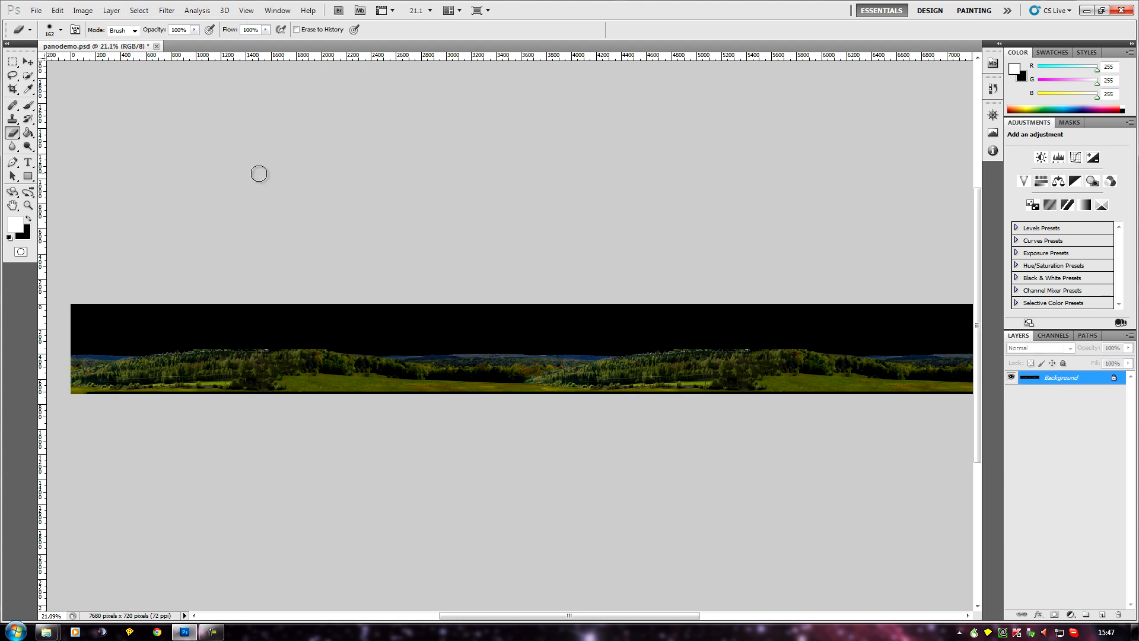
scroll(251, 172, down, 1)
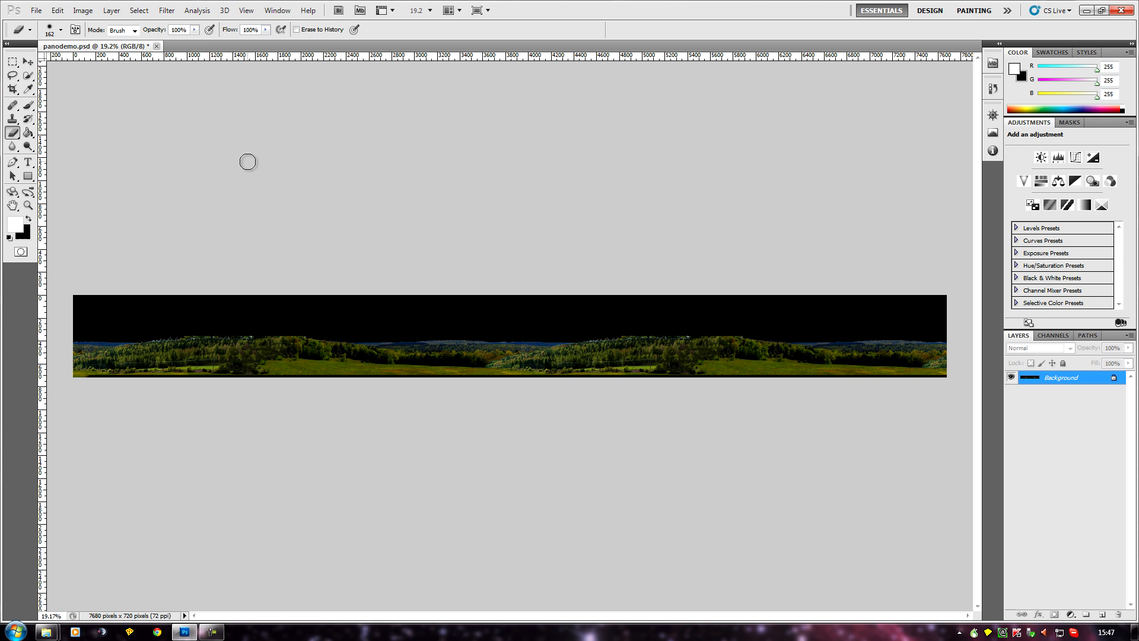
Step: Save the flattened panorama in Targa format as panodemo2.tga with alpha channels included, at 32 bits/pixel without compression
click(36, 10)
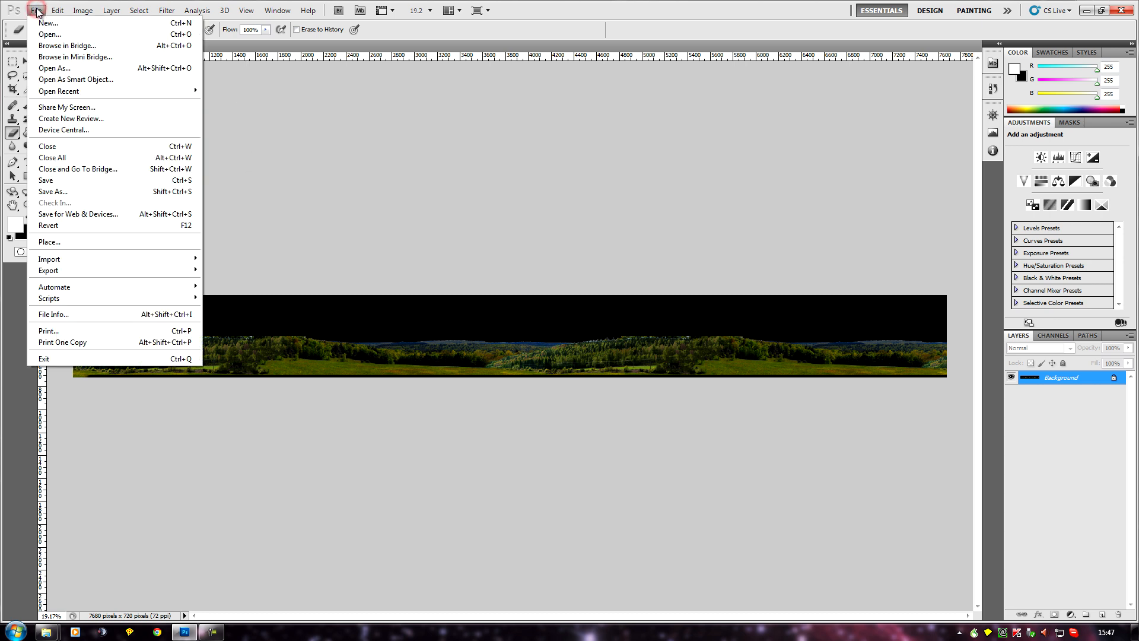
click(53, 191)
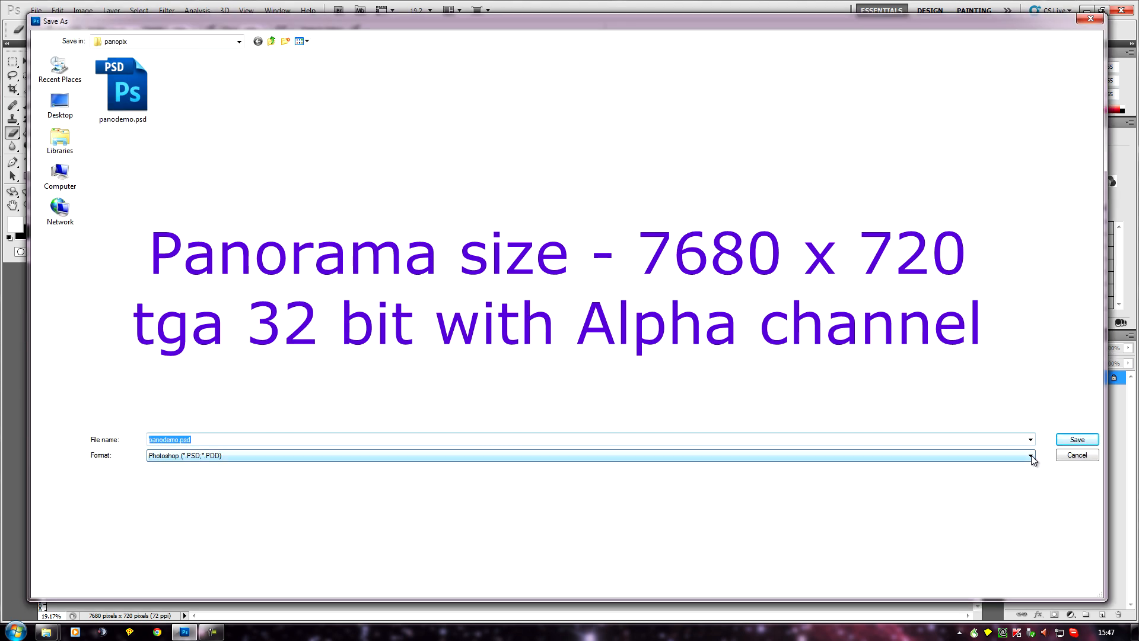
click(1031, 456)
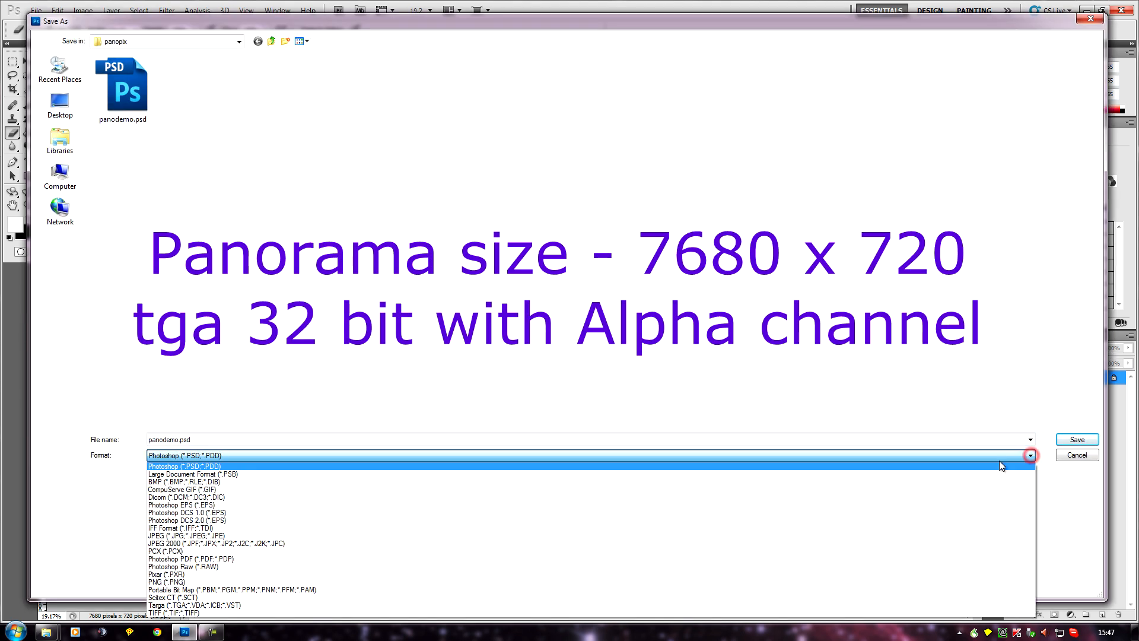
click(200, 605)
double_click(175, 440)
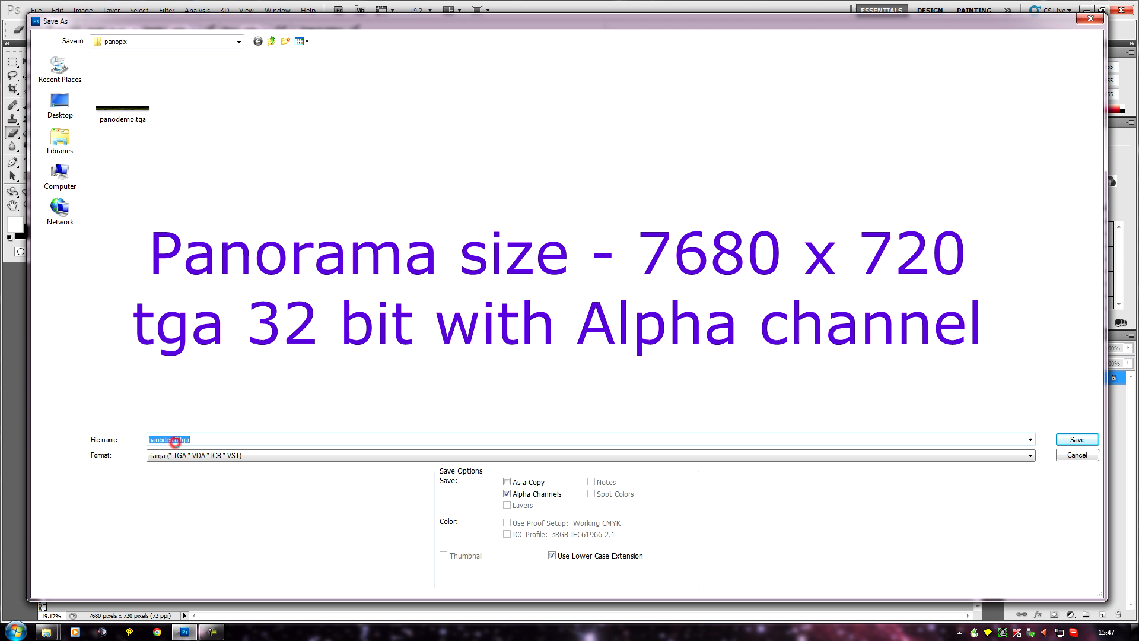
click(176, 441)
text(2)
click(1077, 439)
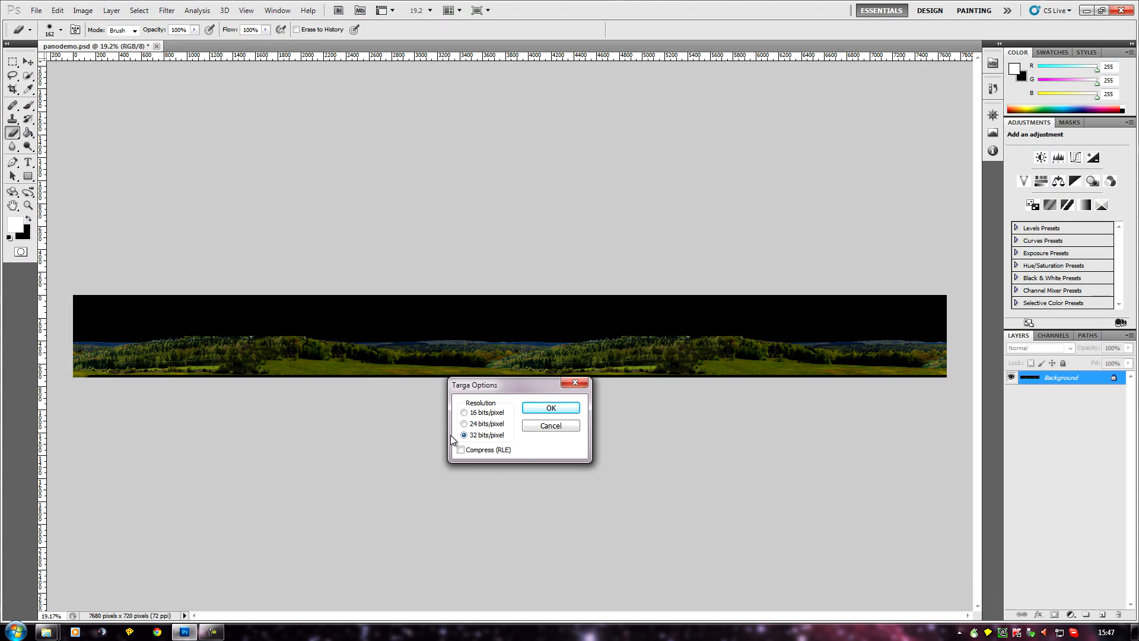
click(546, 408)
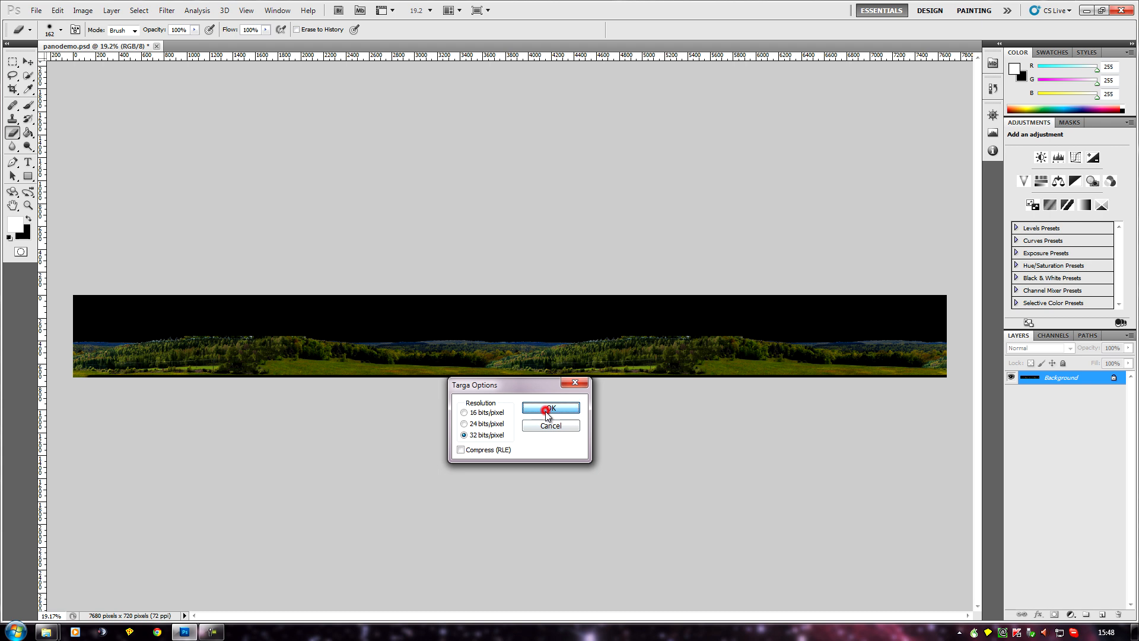
scroll(645, 471, down, 3)
scroll(645, 471, up, 4)
scroll(645, 471, down, 1)
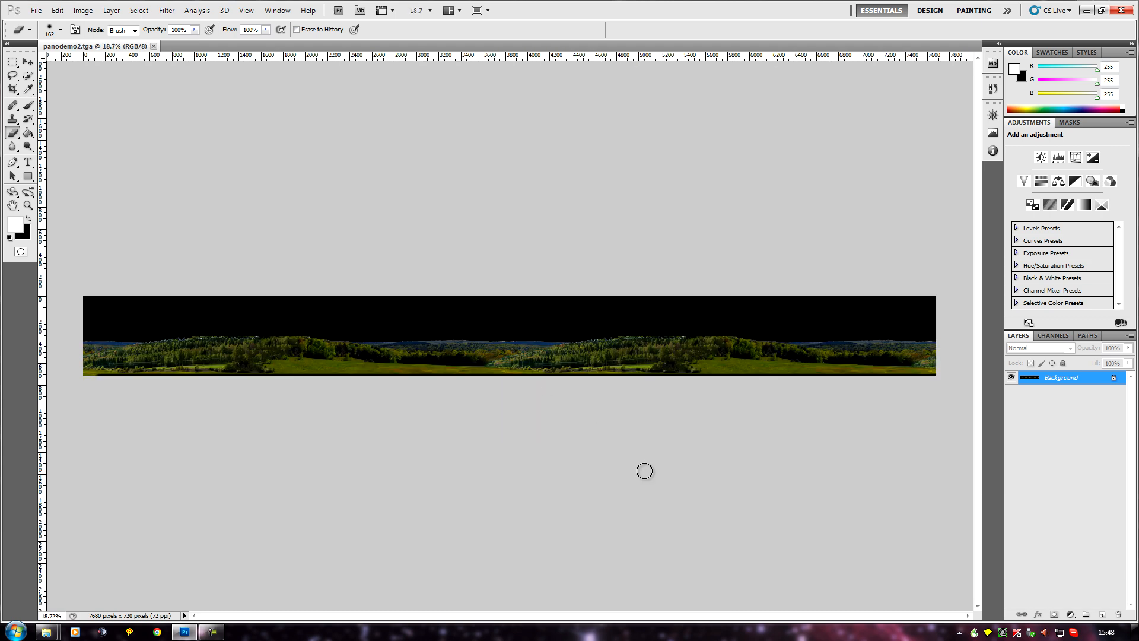